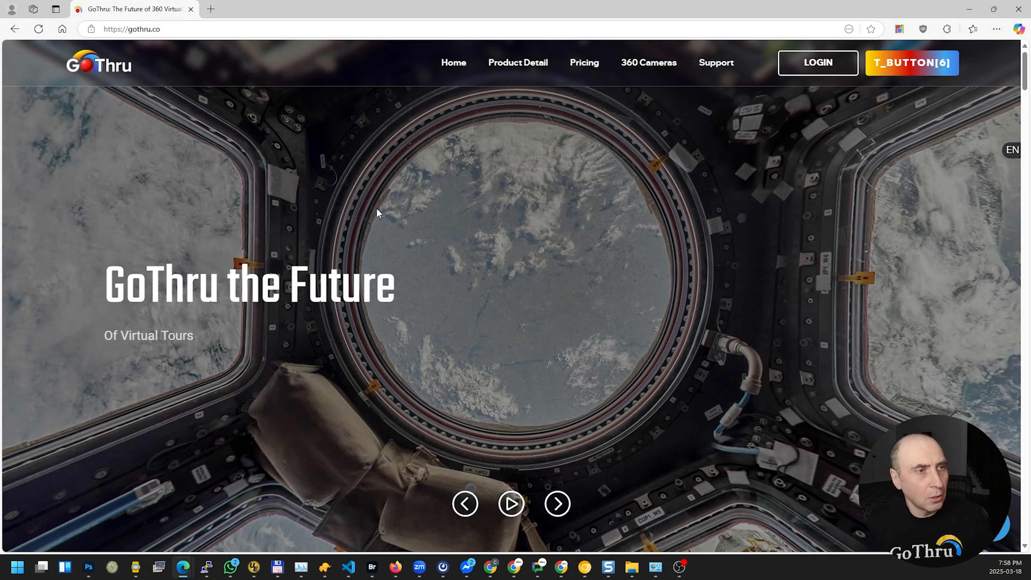
Open the GoThru blog and go to the article "How to stitch 360 images for free"
{"action": "mouse_move", "coordinate": [717, 80]}
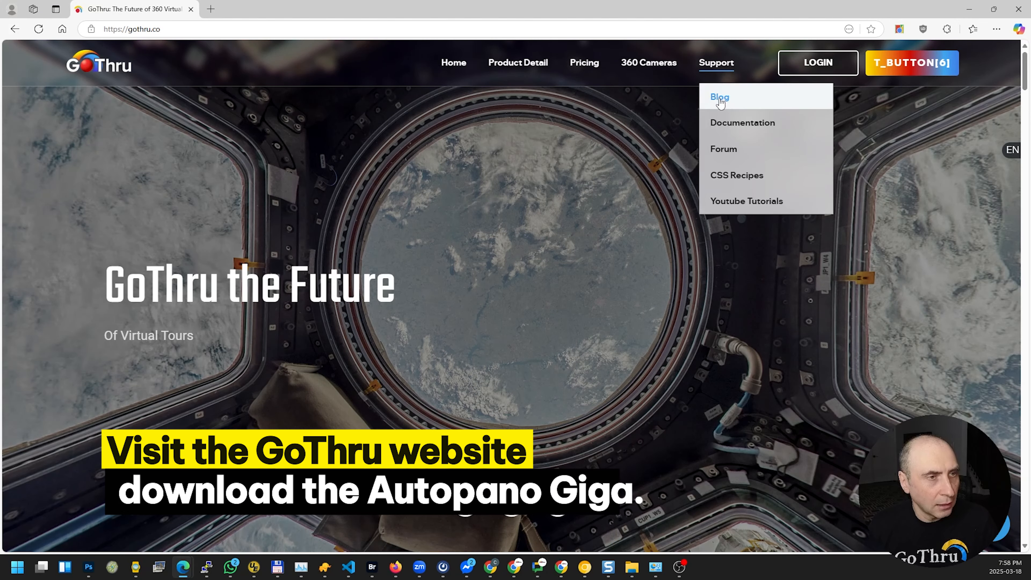
{"action": "left_click", "coordinate": [729, 101]}
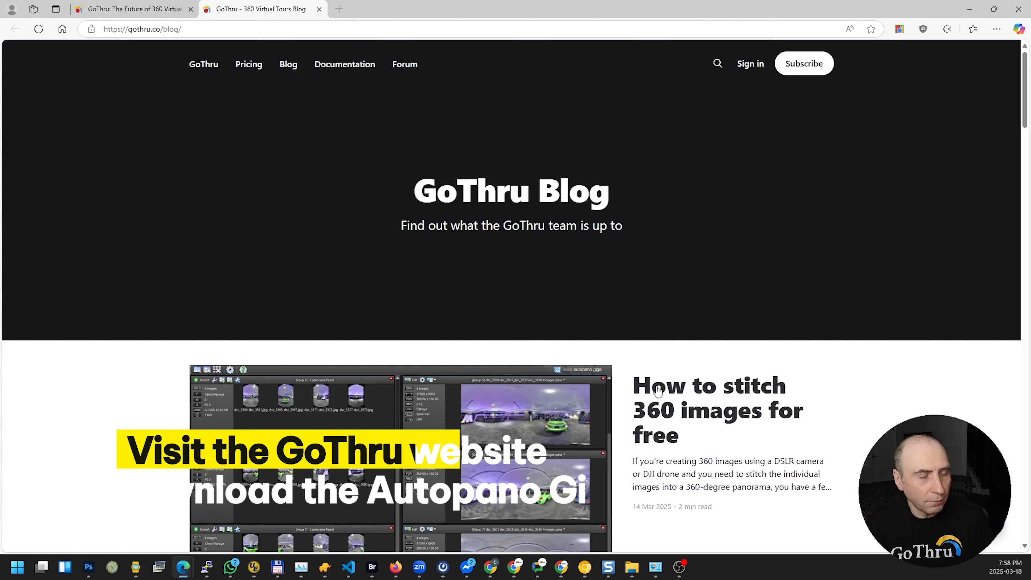
{"action": "scroll", "coordinate": [680, 396], "scroll_direction": "down", "scroll_amount": 1}
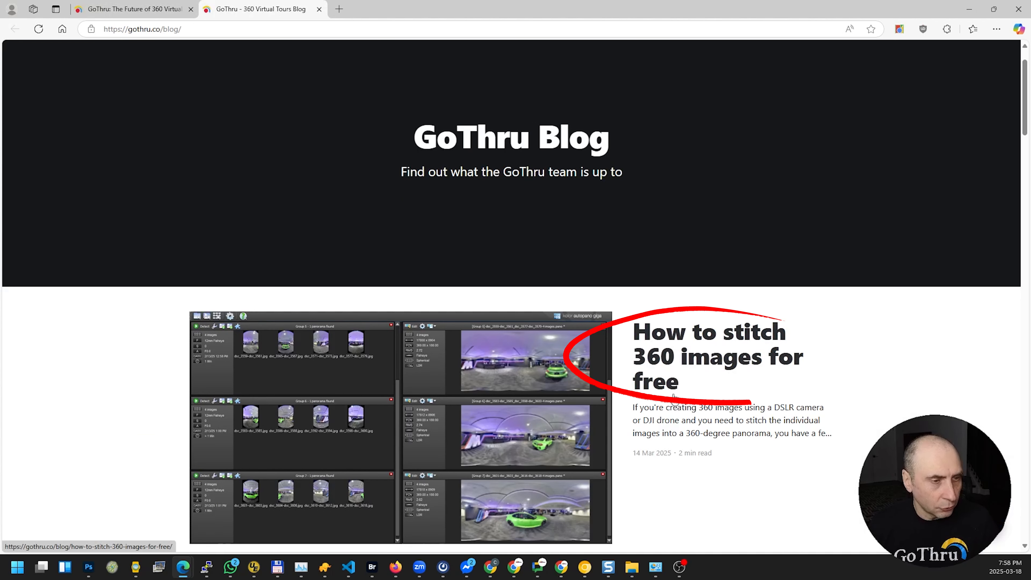
{"action": "scroll", "coordinate": [686, 384], "scroll_direction": "up", "scroll_amount": 1}
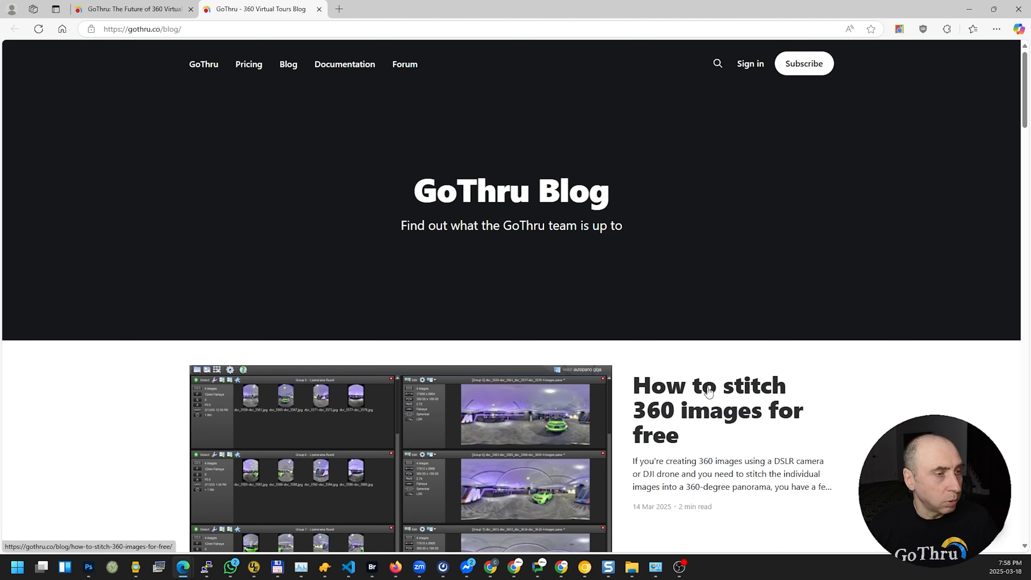
{"action": "scroll", "coordinate": [665, 407], "scroll_direction": "down", "scroll_amount": 2}
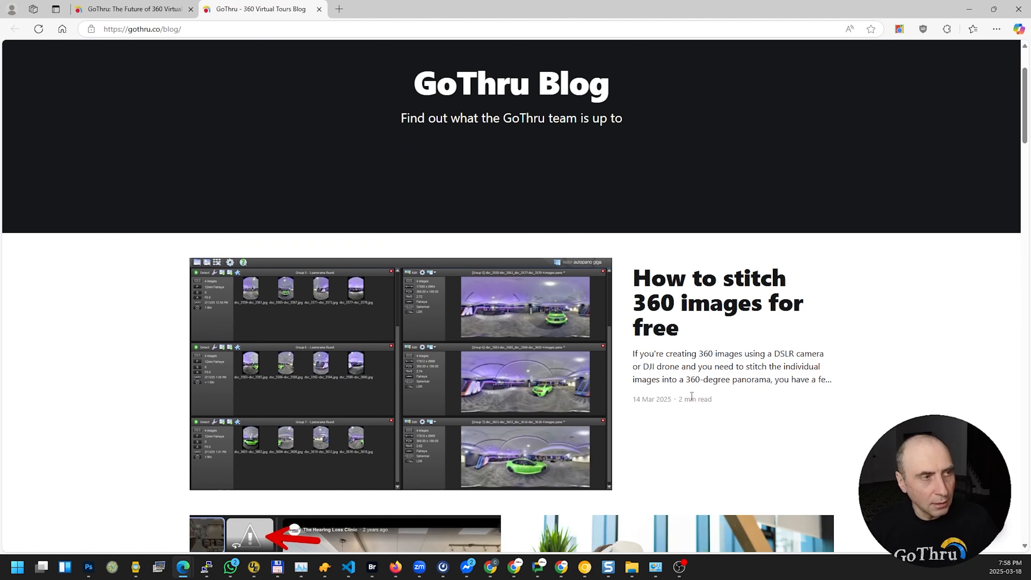
{"action": "scroll", "coordinate": [670, 365], "scroll_direction": "up", "scroll_amount": 2}
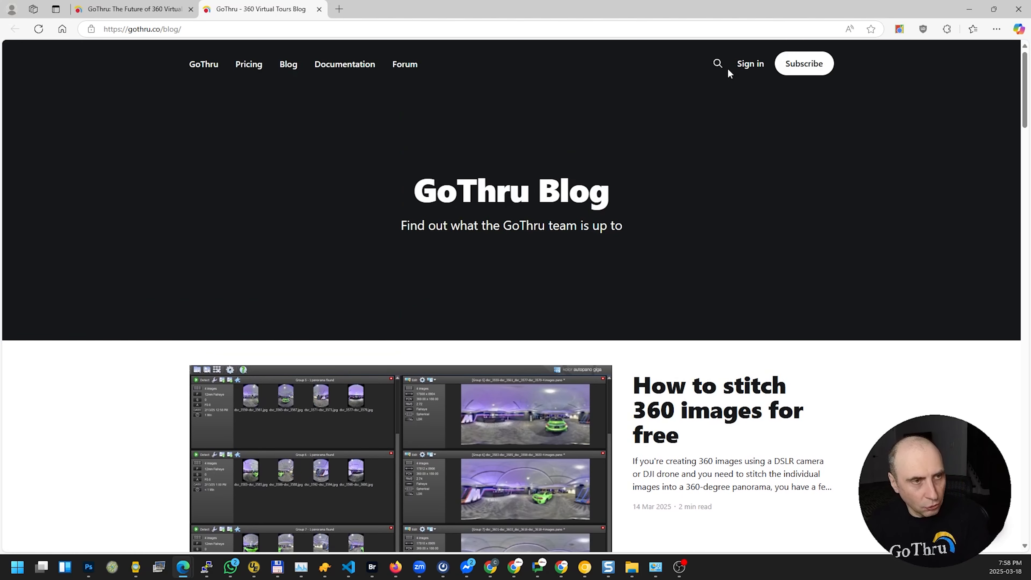
{"action": "left_click", "coordinate": [694, 399]}
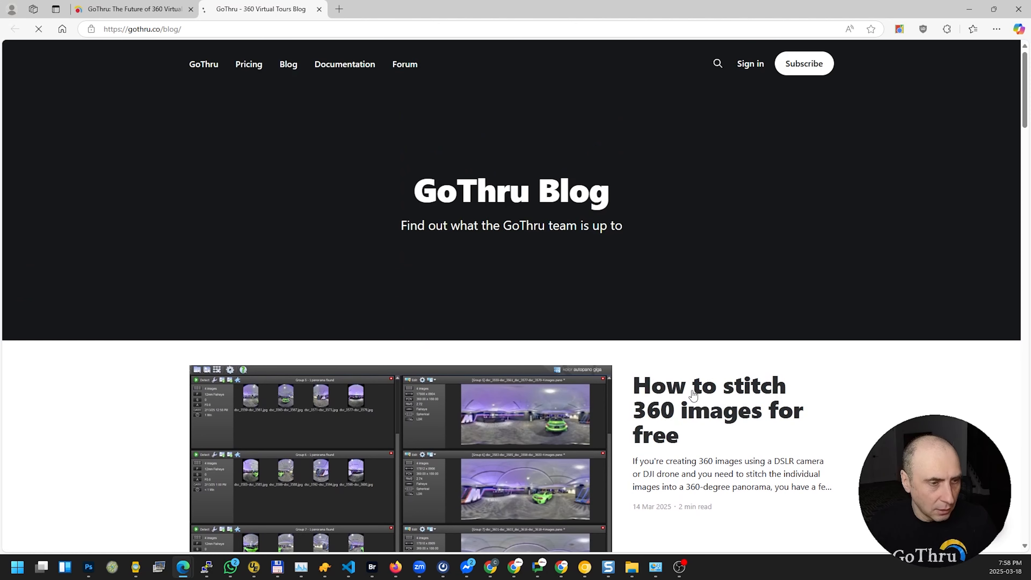
Download the Windows (64-bit) installer from the article's "Download and Install Gigapano" section
{"action": "scroll", "coordinate": [571, 229], "scroll_direction": "down", "scroll_amount": 10}
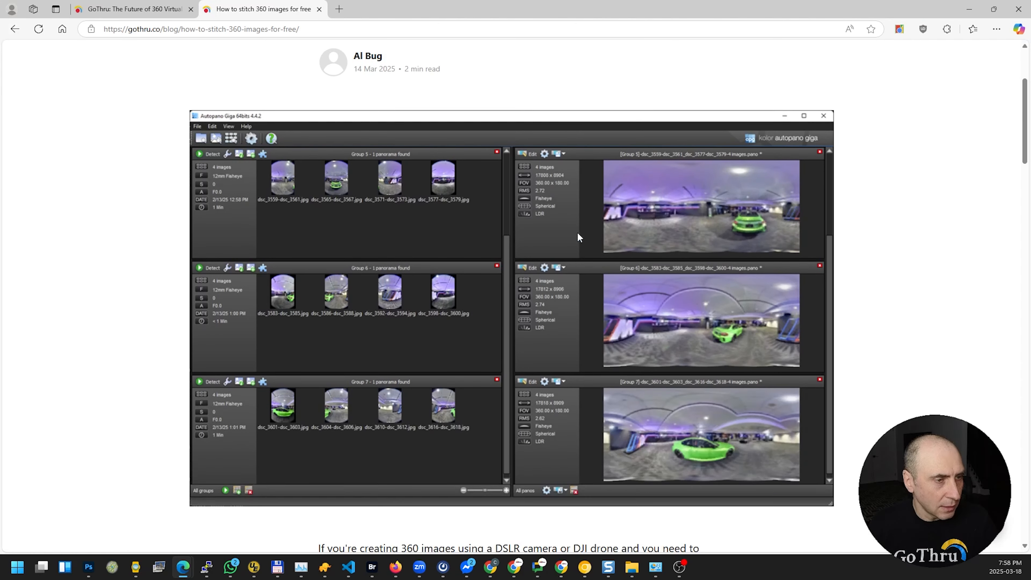
{"action": "scroll", "coordinate": [640, 333], "scroll_direction": "down", "scroll_amount": 3}
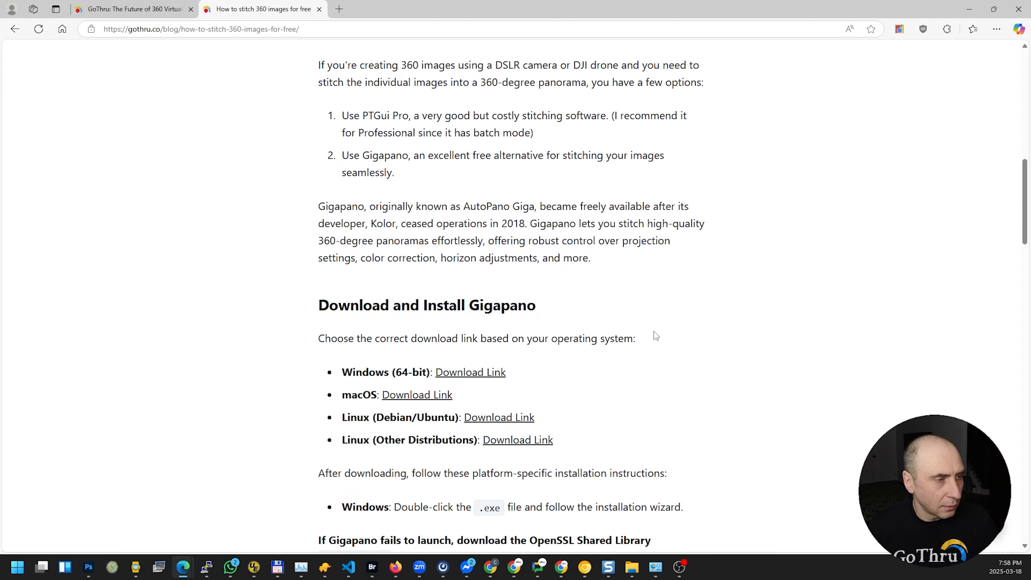
{"action": "scroll", "coordinate": [655, 335], "scroll_direction": "down", "scroll_amount": 2}
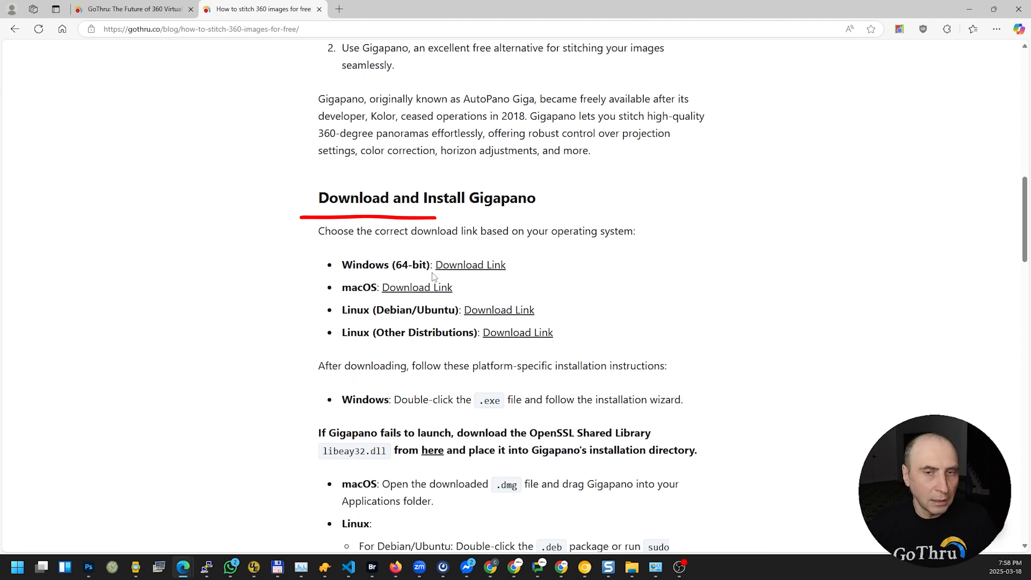
{"action": "left_click", "coordinate": [479, 266]}
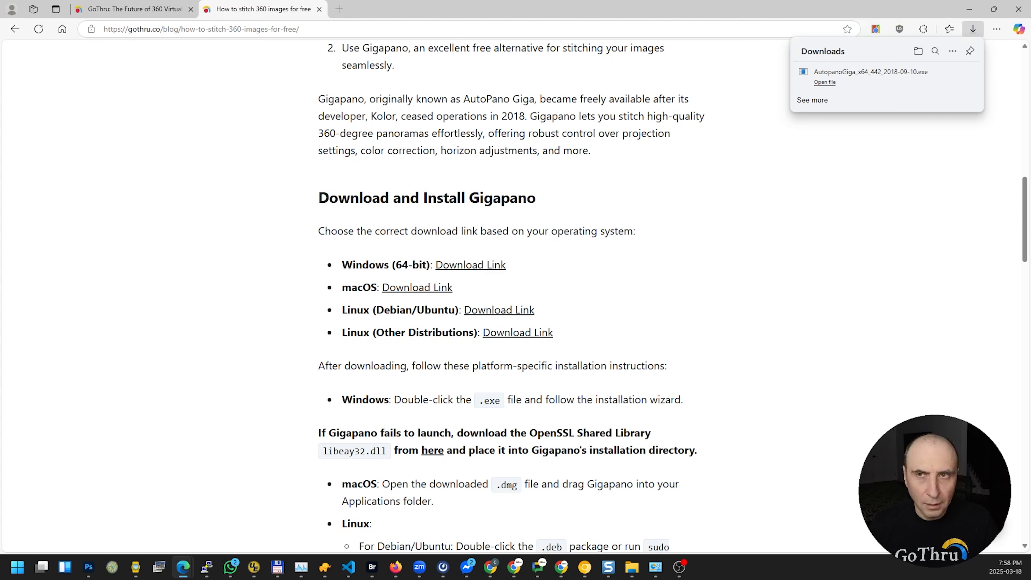
Launch the downloaded Autopano Giga installer, accept the license agreement and keep the default destination folder
{"action": "left_click", "coordinate": [824, 82]}
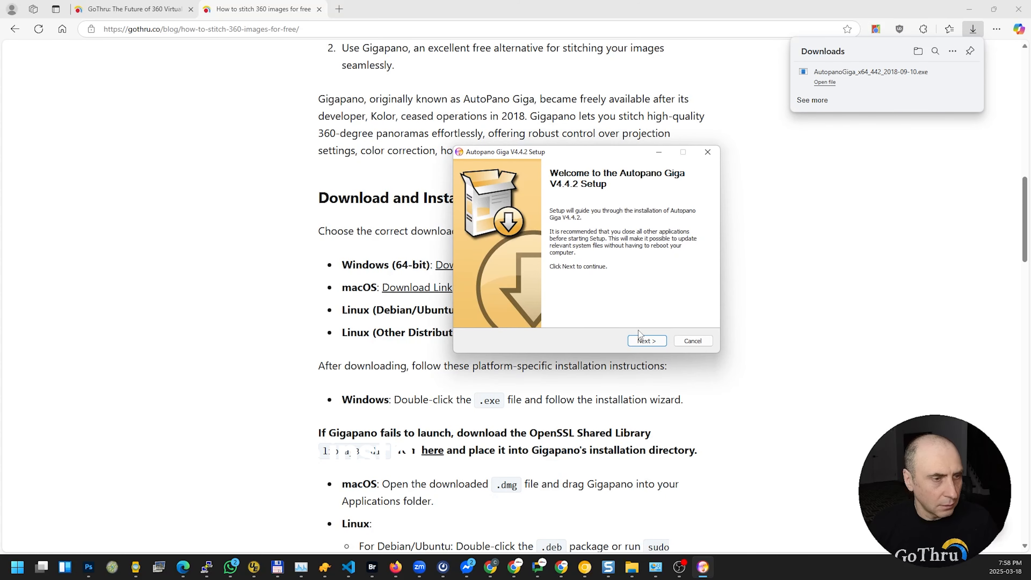
{"action": "left_click", "coordinate": [641, 342]}
{"action": "left_click", "coordinate": [511, 309]}
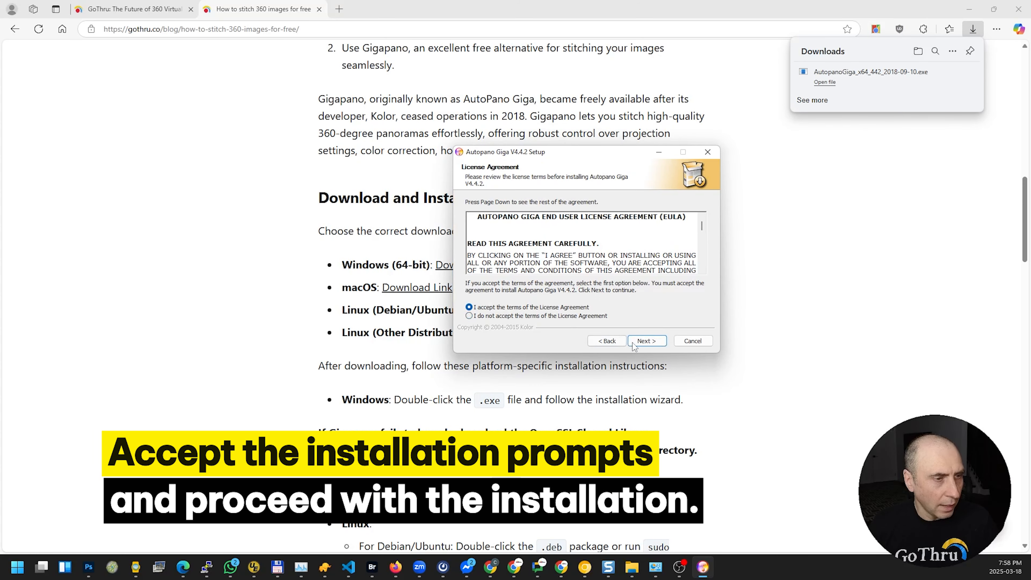
{"action": "left_click", "coordinate": [646, 341]}
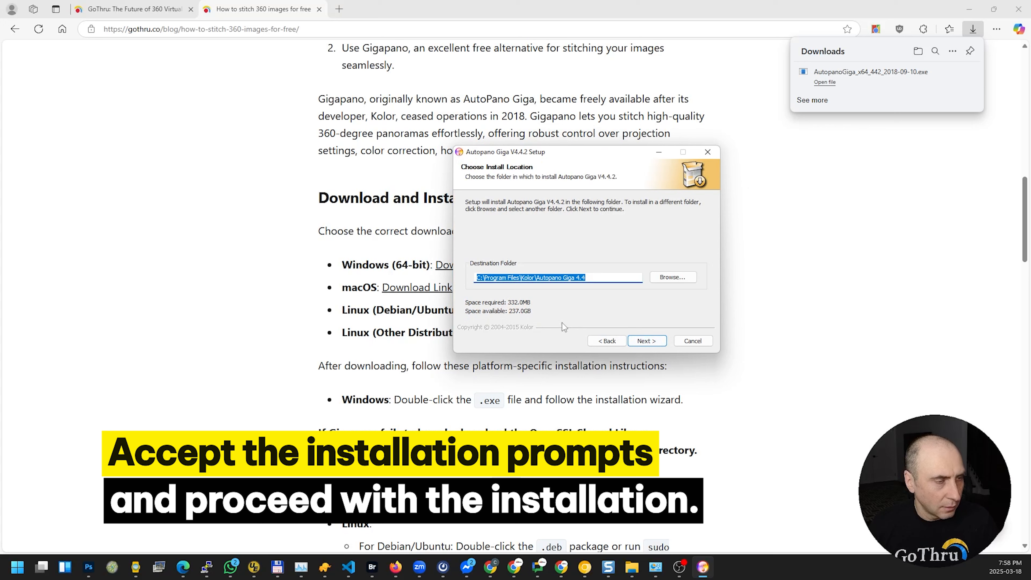
{"action": "left_click", "coordinate": [640, 342]}
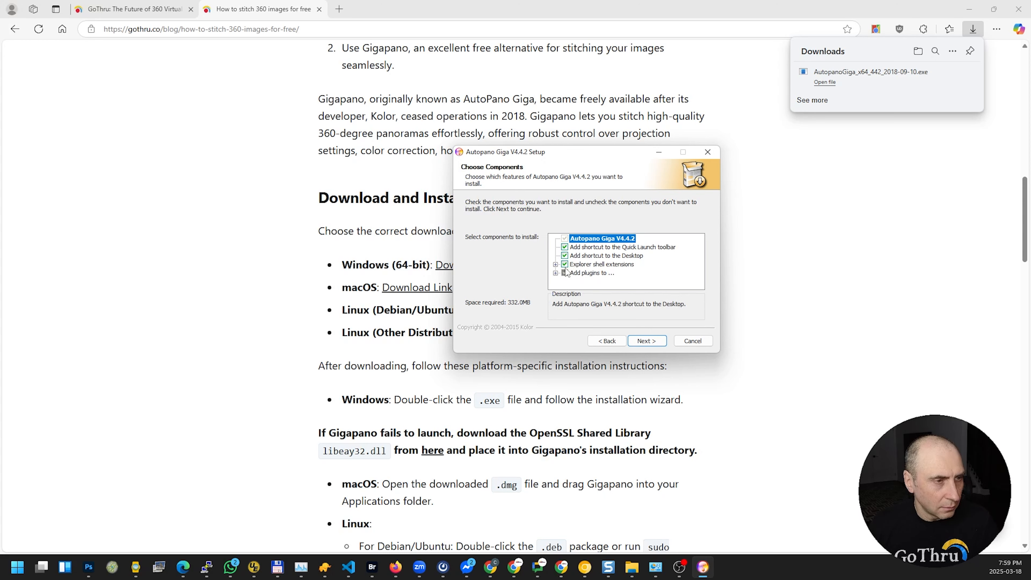
Check the plugin components, keep the default selection, and install with shortcuts for the current user only
{"action": "left_click", "coordinate": [556, 273]}
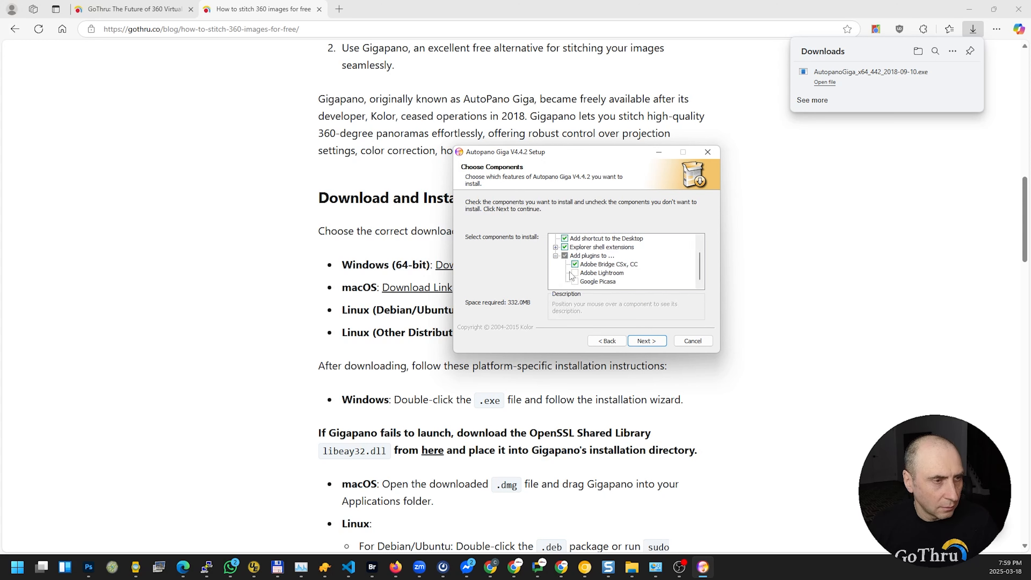
{"action": "left_click", "coordinate": [555, 257]}
{"action": "left_click", "coordinate": [644, 340]}
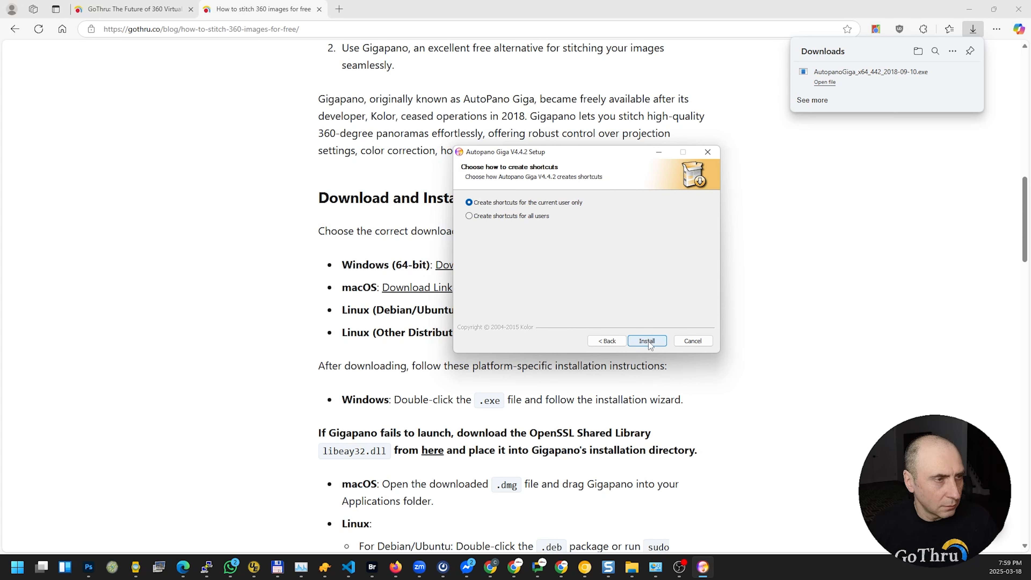
{"action": "left_click", "coordinate": [647, 341]}
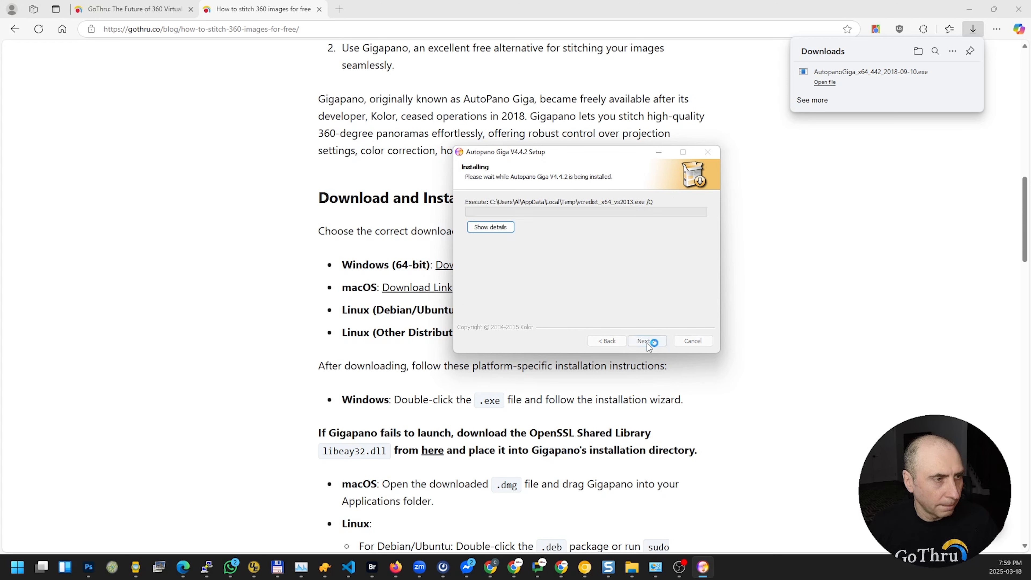
Move the setup window clear of the article text and finish the installation without rebooting the computer
{"action": "left_click", "coordinate": [972, 32]}
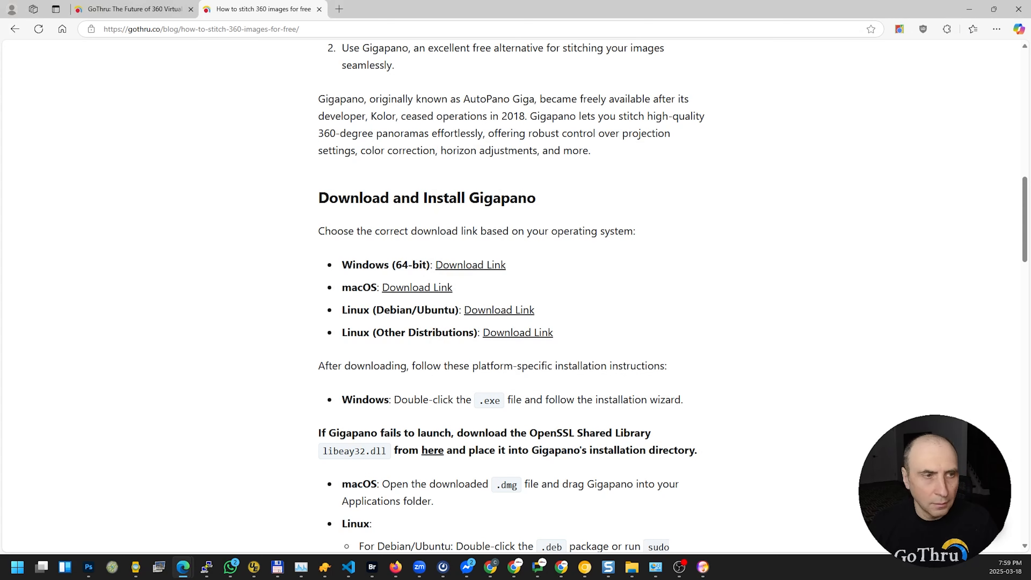
{"action": "left_click_drag", "start_coordinate": [607, 151], "coordinate": [203, 90]}
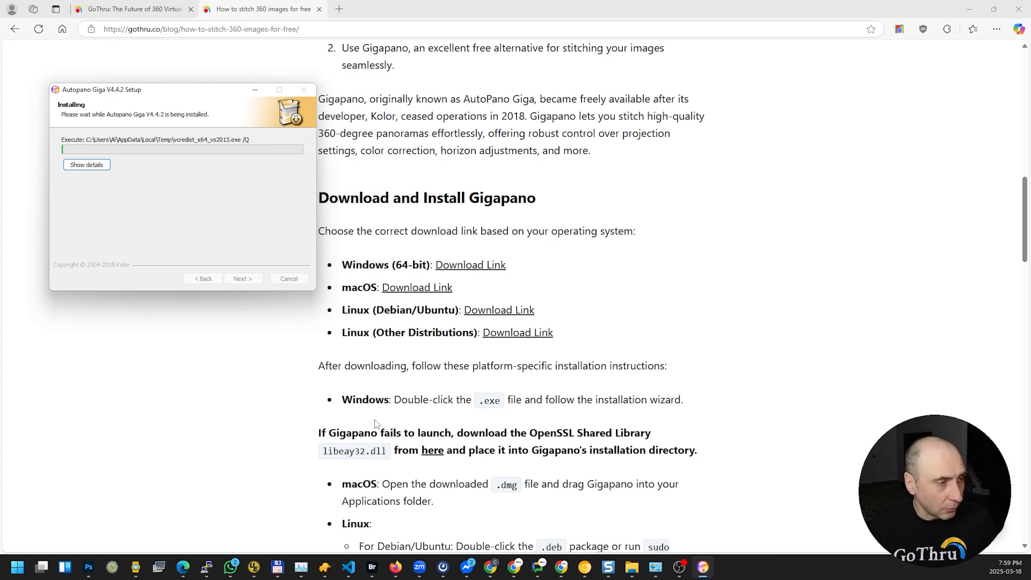
{"action": "scroll", "coordinate": [374, 420], "scroll_direction": "down", "scroll_amount": 1}
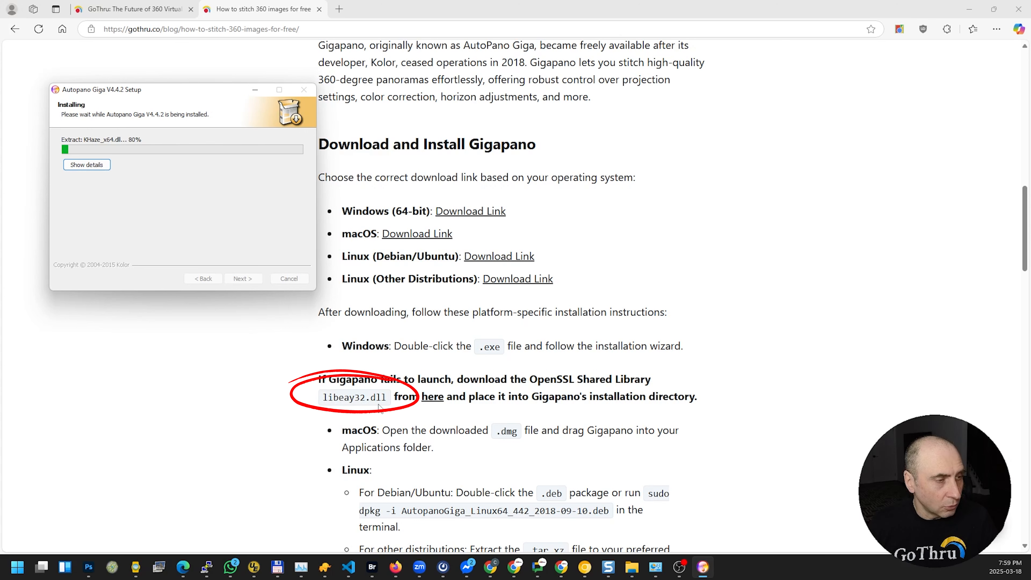
{"action": "scroll", "coordinate": [433, 411], "scroll_direction": "down", "scroll_amount": 1}
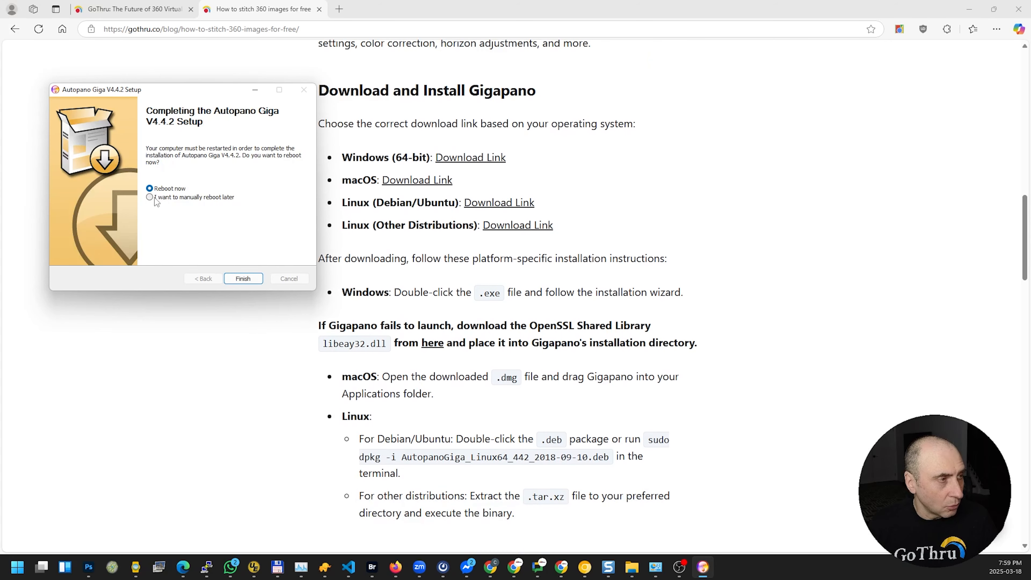
{"action": "left_click", "coordinate": [245, 280]}
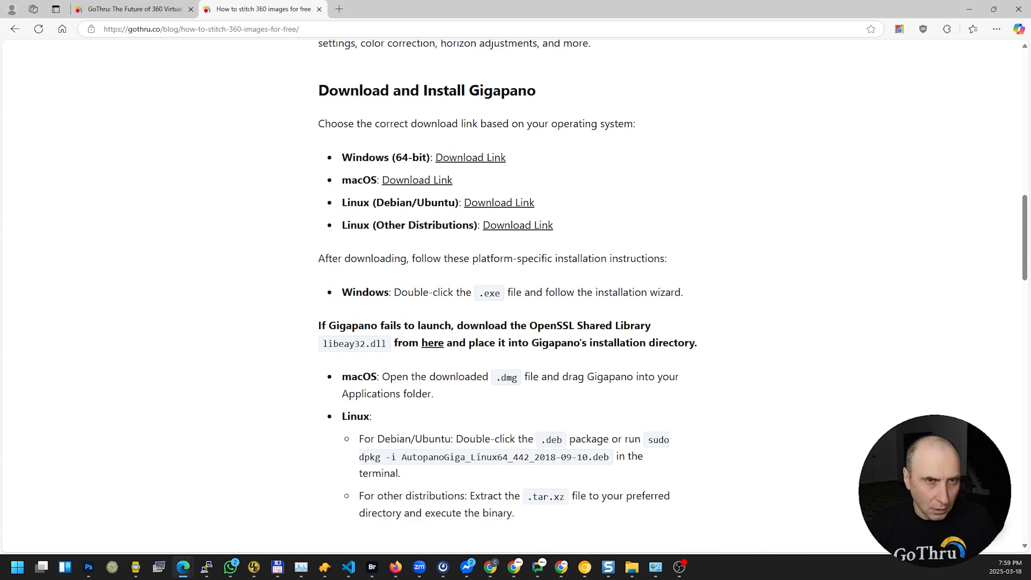
{"action": "key", "text": "super"}
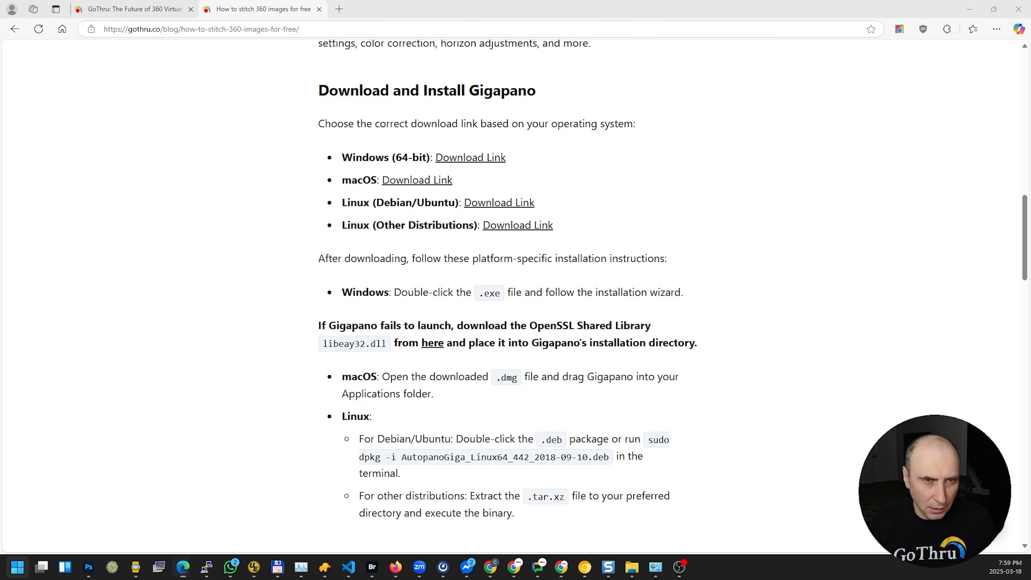
{"action": "left_click", "coordinate": [799, 248]}
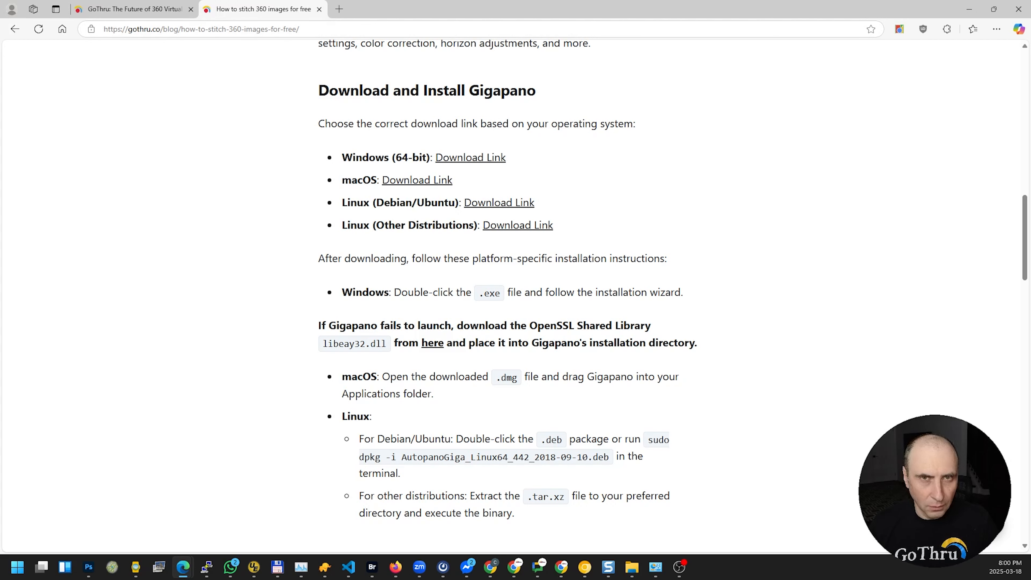
{"action": "key", "text": "alt+Tab"}
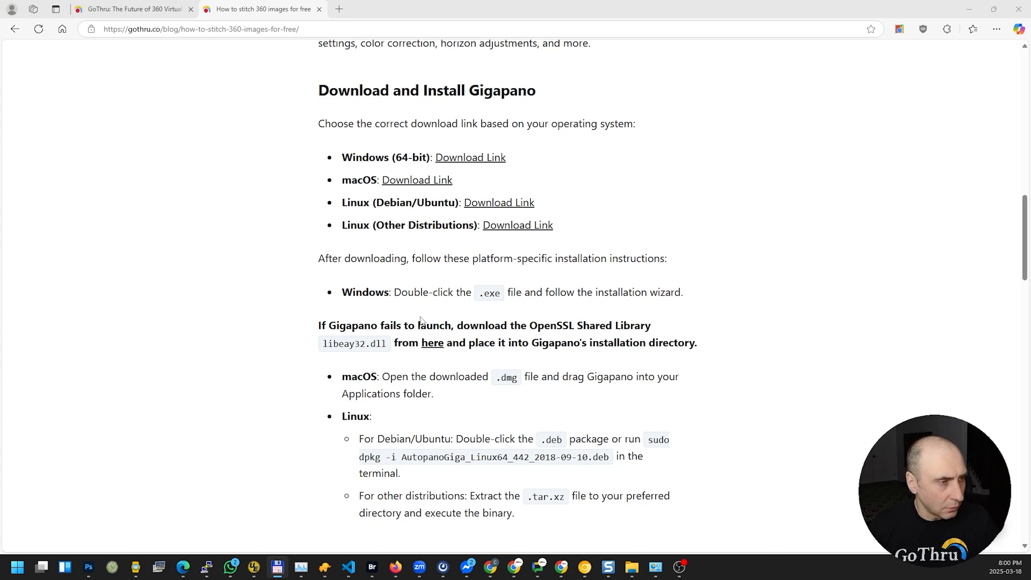
{"action": "left_click", "coordinate": [454, 261]}
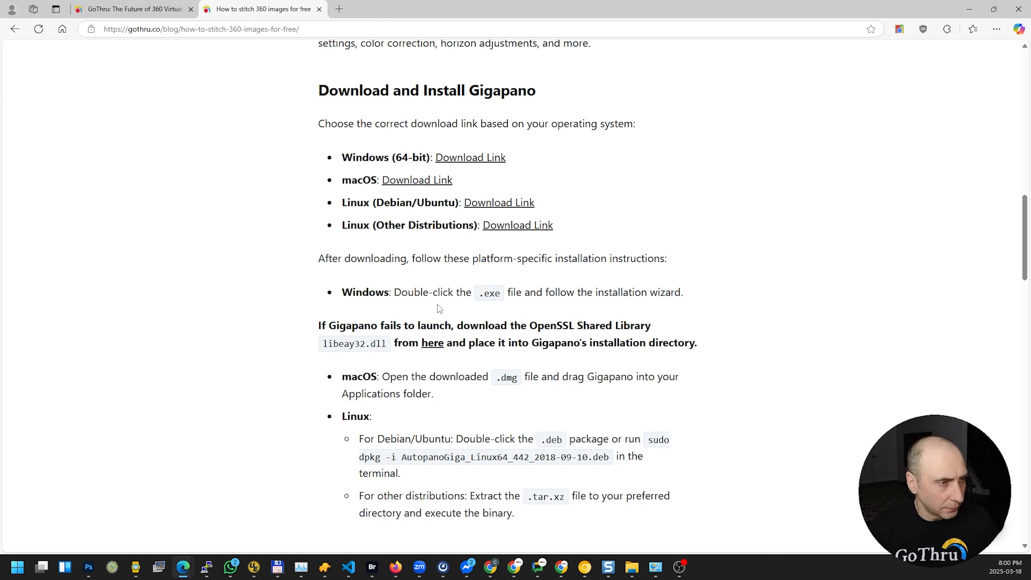
{"action": "left_click", "coordinate": [432, 343]}
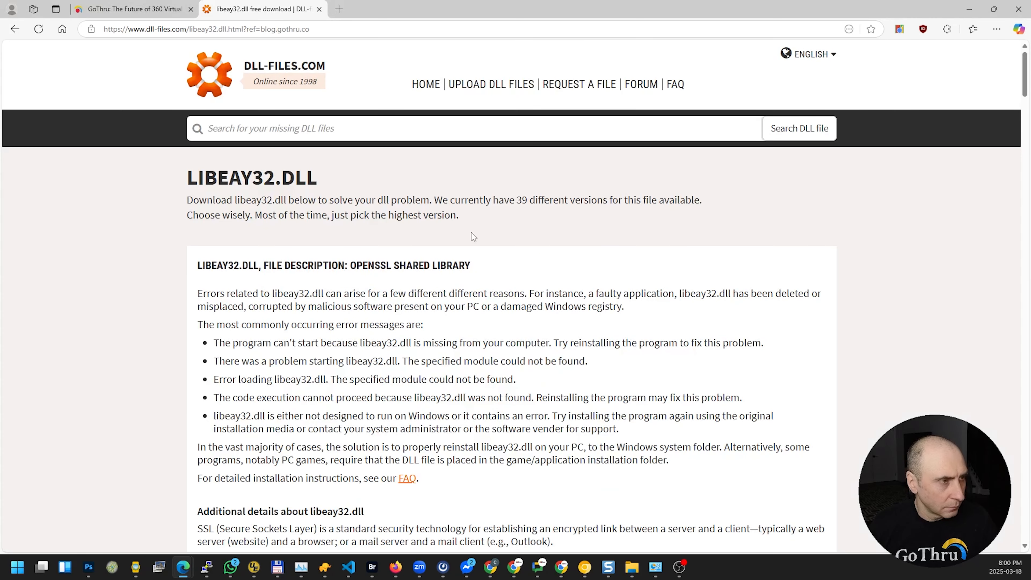
{"action": "scroll", "coordinate": [331, 298], "scroll_direction": "down", "scroll_amount": 5}
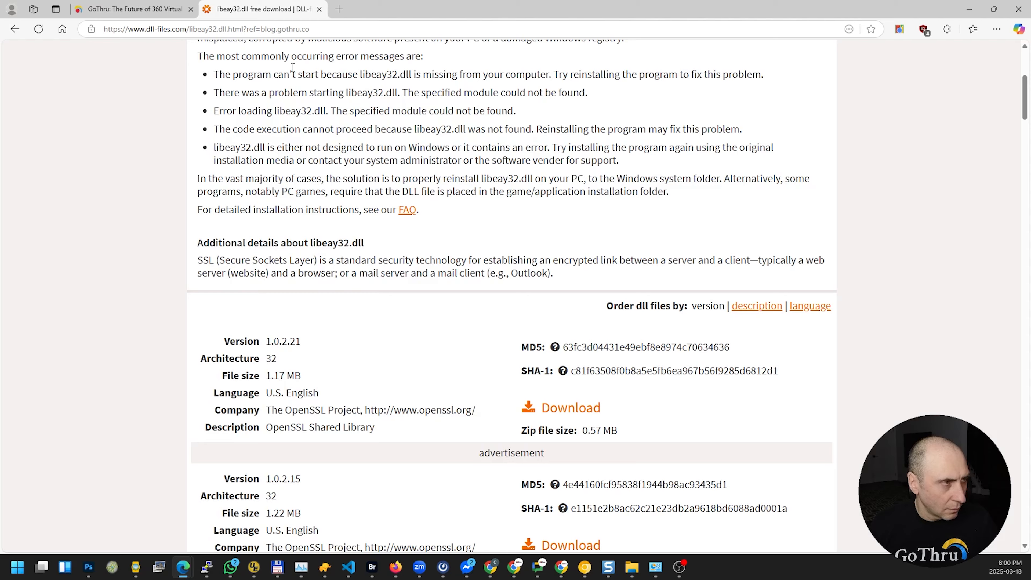
{"action": "left_click", "coordinate": [134, 9]}
{"action": "left_click", "coordinate": [226, 6]}
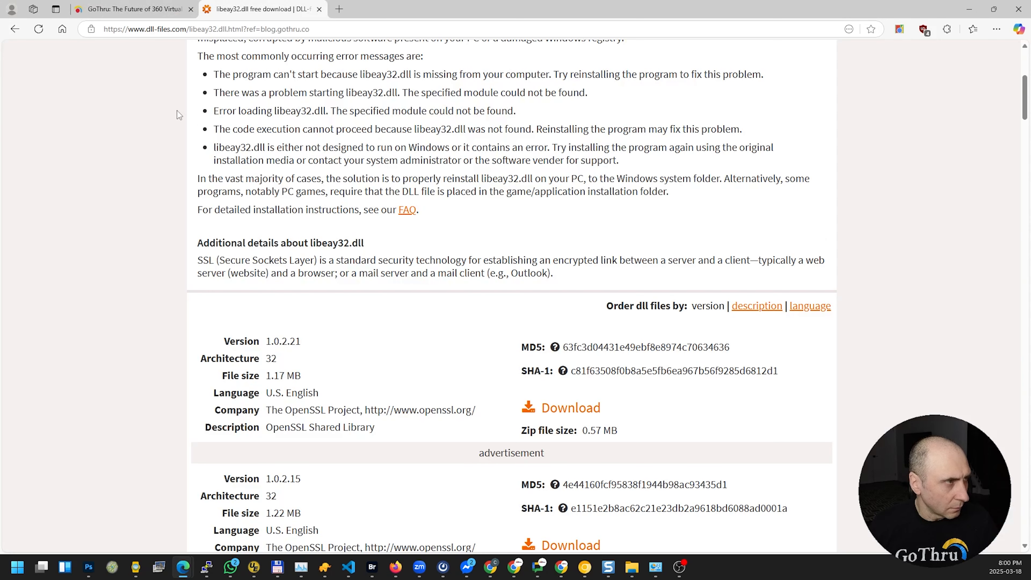
{"action": "left_click", "coordinate": [10, 32]}
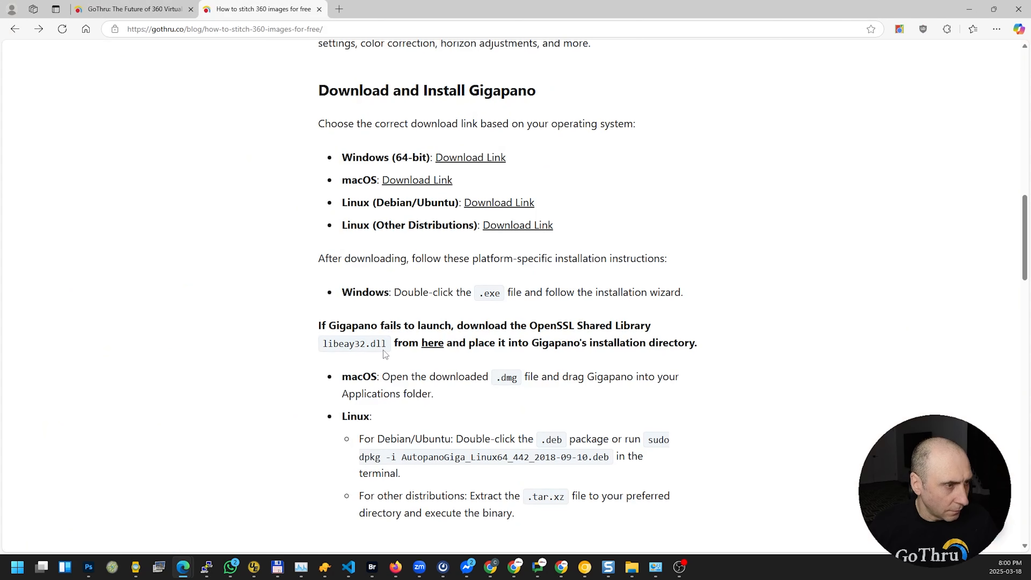
Open the article's libeay32.dll link in a new tab and download version 1.0.2.21 for 32-bit architecture
{"action": "left_click", "coordinate": [431, 343]}
{"action": "key", "text": "ctrl+f"}
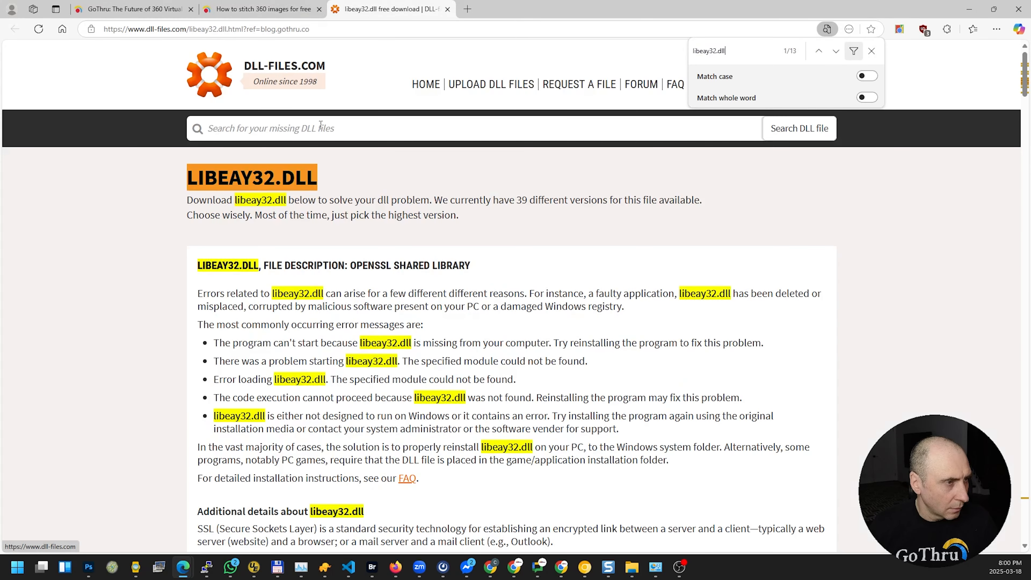
{"action": "scroll", "coordinate": [411, 245], "scroll_direction": "down", "scroll_amount": 8}
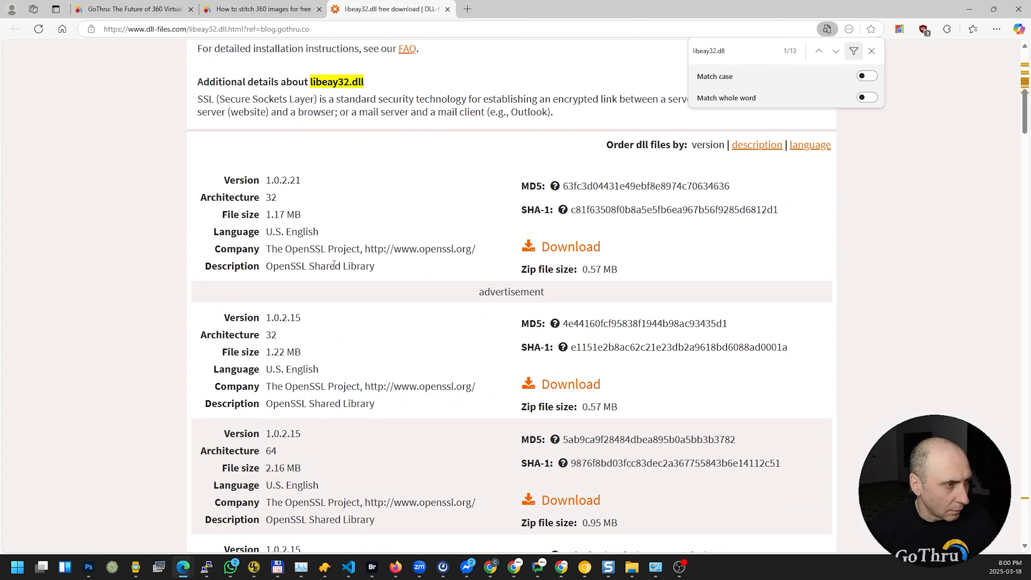
{"action": "left_click", "coordinate": [578, 253]}
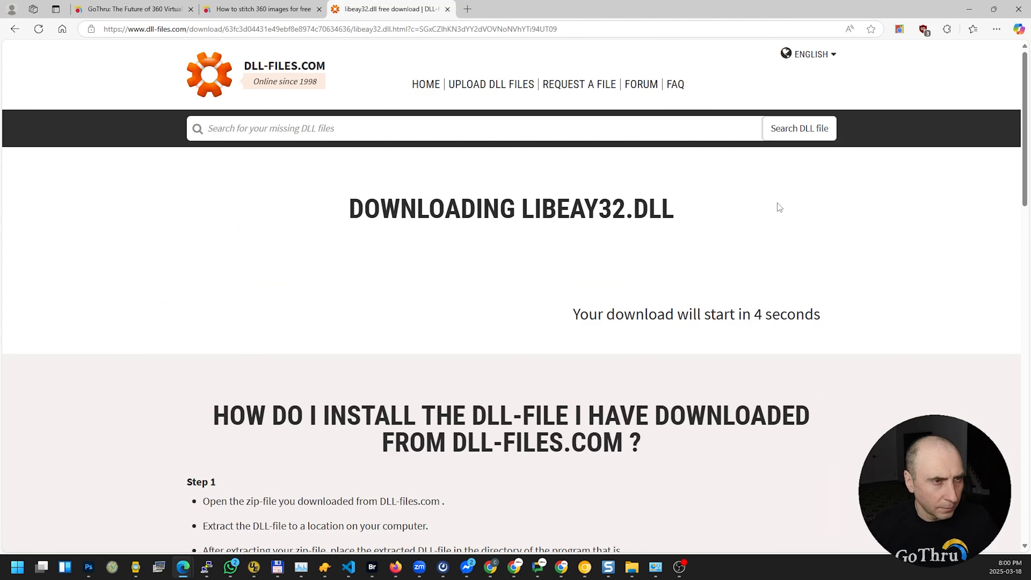
{"action": "scroll", "coordinate": [685, 244], "scroll_direction": "down", "scroll_amount": 2}
{"action": "scroll", "coordinate": [685, 245], "scroll_direction": "down", "scroll_amount": 2}
{"action": "scroll", "coordinate": [683, 241], "scroll_direction": "down", "scroll_amount": 3}
{"action": "scroll", "coordinate": [683, 241], "scroll_direction": "up", "scroll_amount": 7}
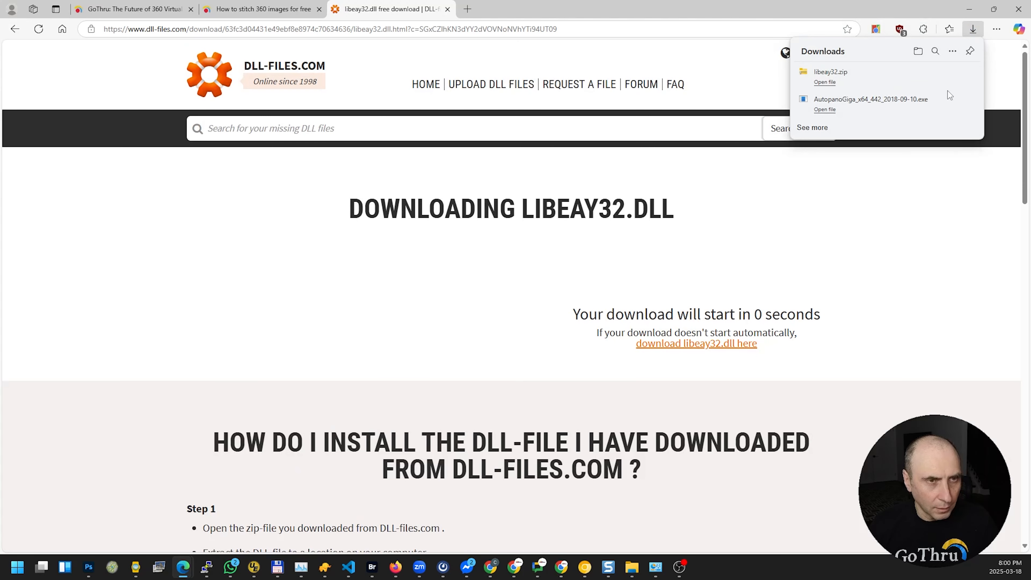
Open the downloaded libeay32.zip archive and copy the libeay32.dll file from it
{"action": "left_click", "coordinate": [828, 84]}
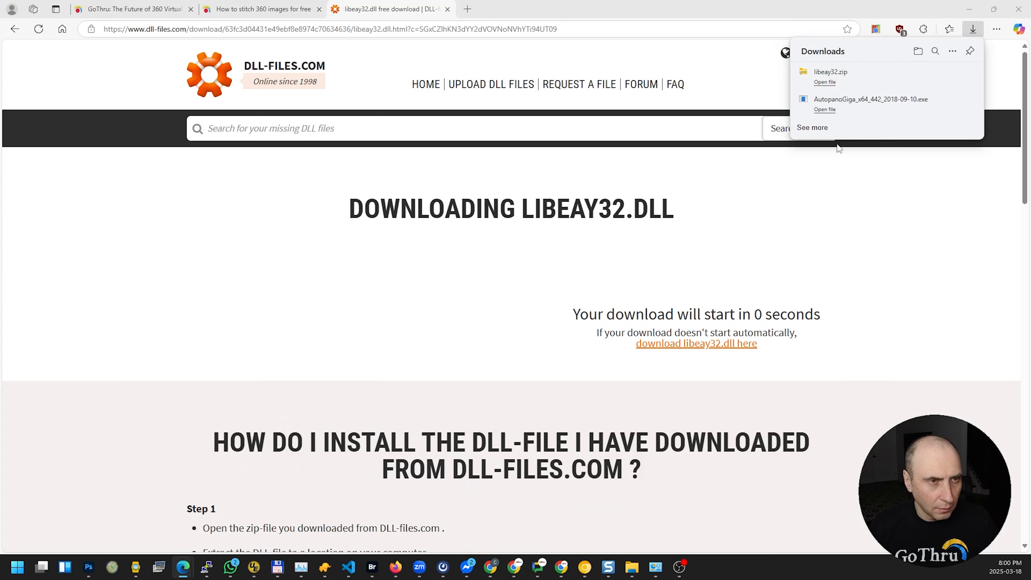
{"action": "left_click_drag", "start_coordinate": [581, 67], "coordinate": [583, 101]}
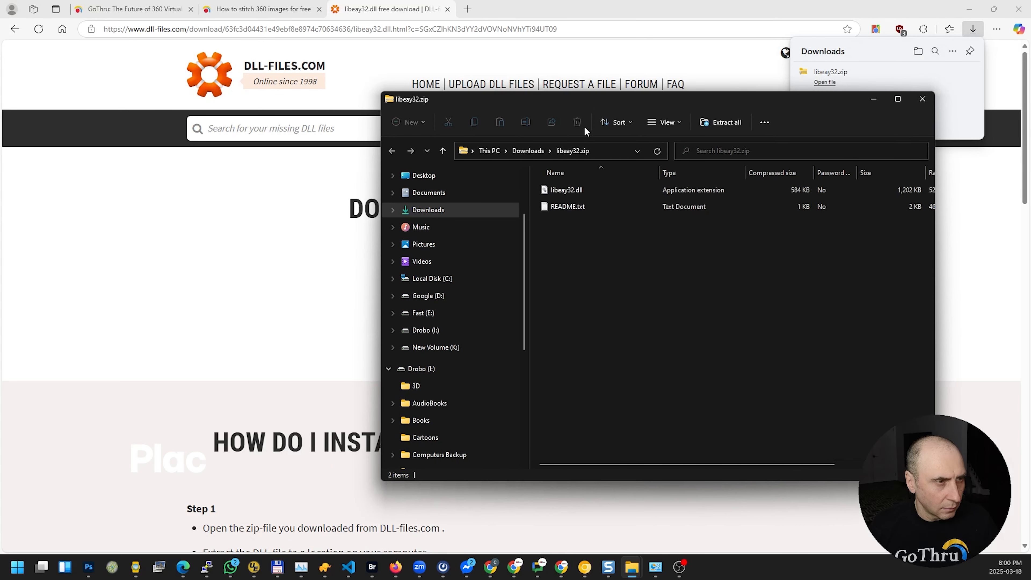
{"action": "left_click", "coordinate": [559, 190]}
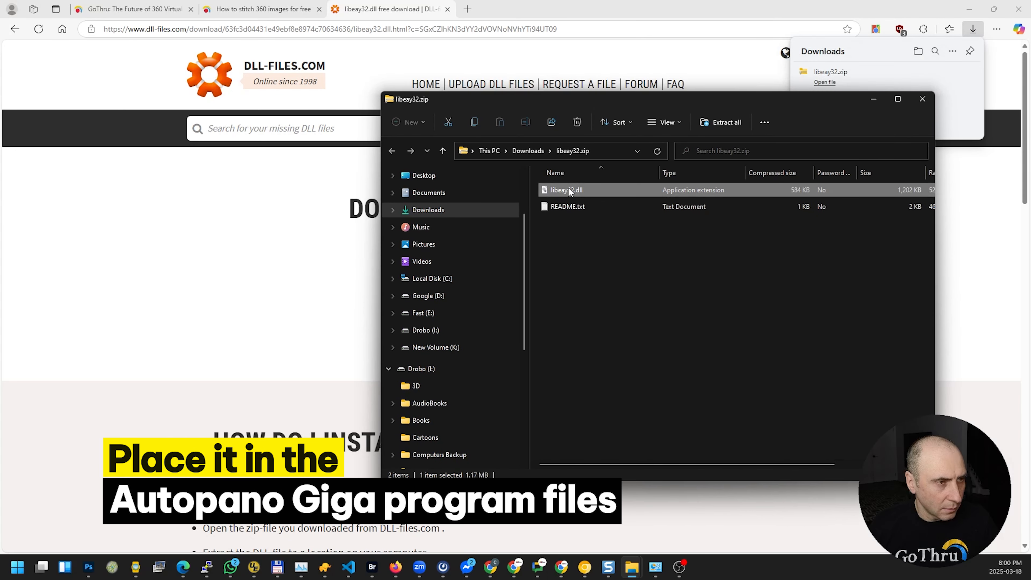
{"action": "right_click", "coordinate": [568, 186]}
{"action": "left_click", "coordinate": [606, 222]}
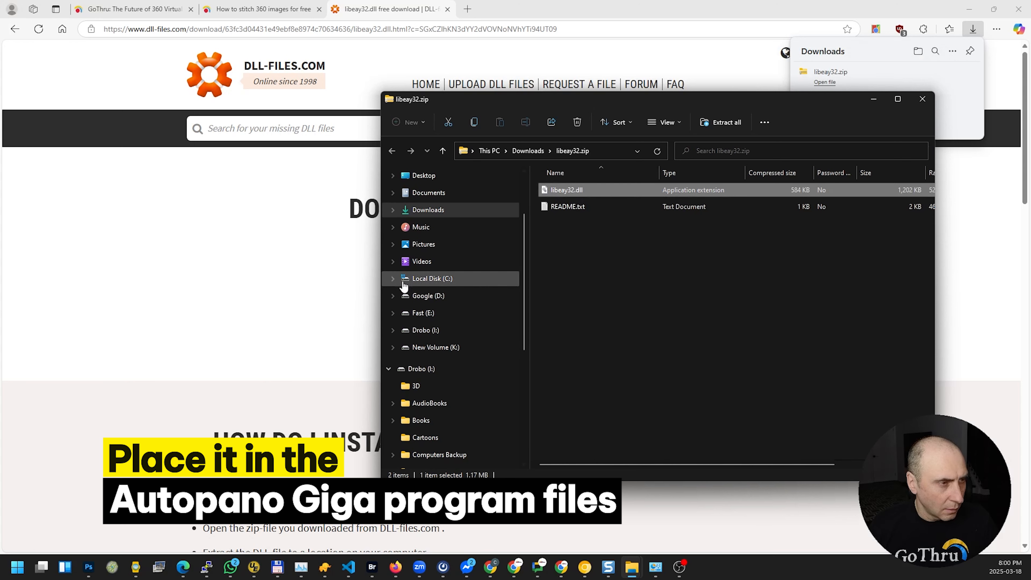
Browse to the Autopano Giga 4.4 installation folder under Program Files\Kolor on Local Disk (C:)
{"action": "left_click", "coordinate": [392, 278]}
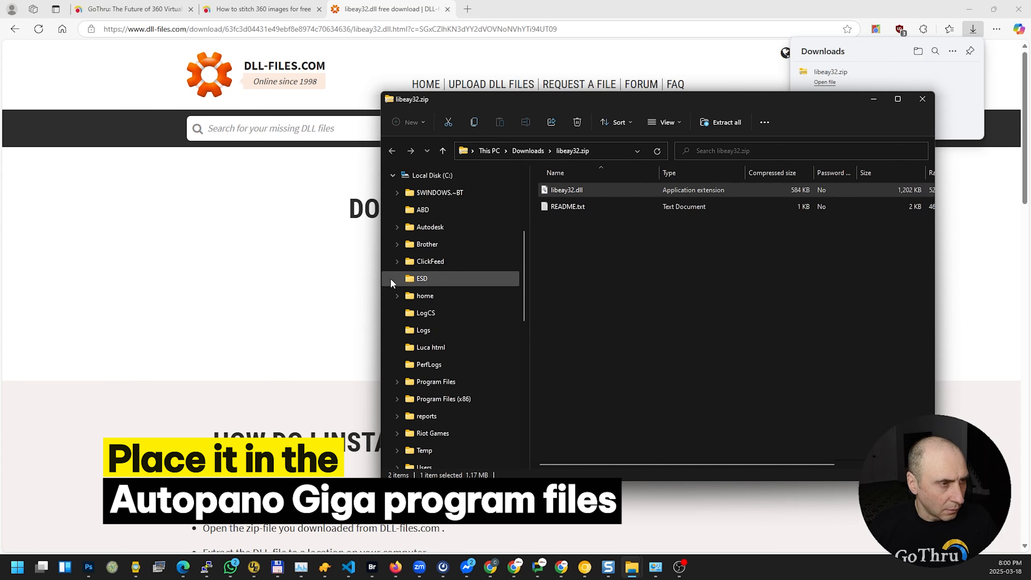
{"action": "left_click", "coordinate": [396, 382]}
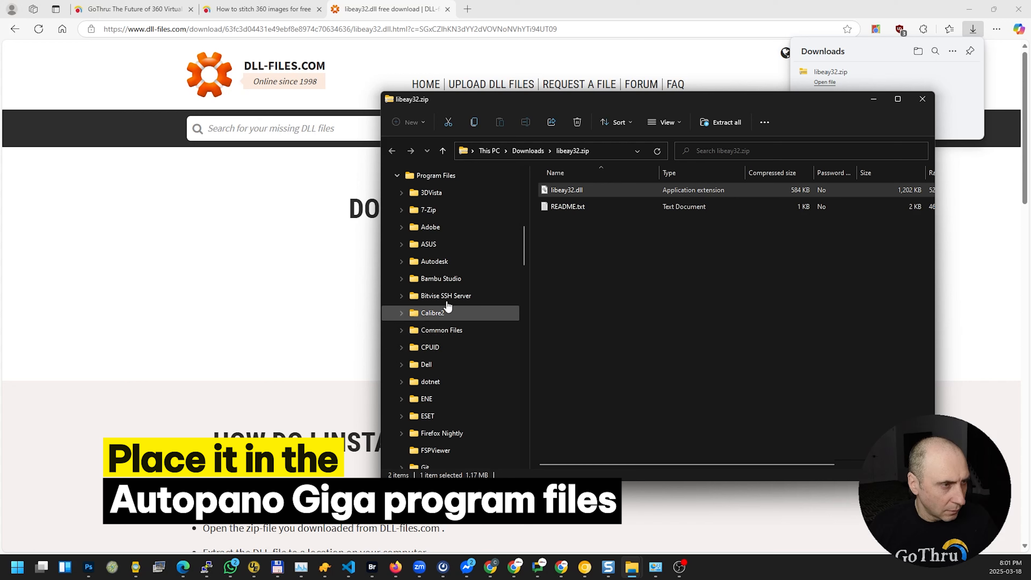
{"action": "scroll", "coordinate": [451, 280], "scroll_direction": "down", "scroll_amount": 2}
{"action": "scroll", "coordinate": [483, 318], "scroll_direction": "down", "scroll_amount": 3}
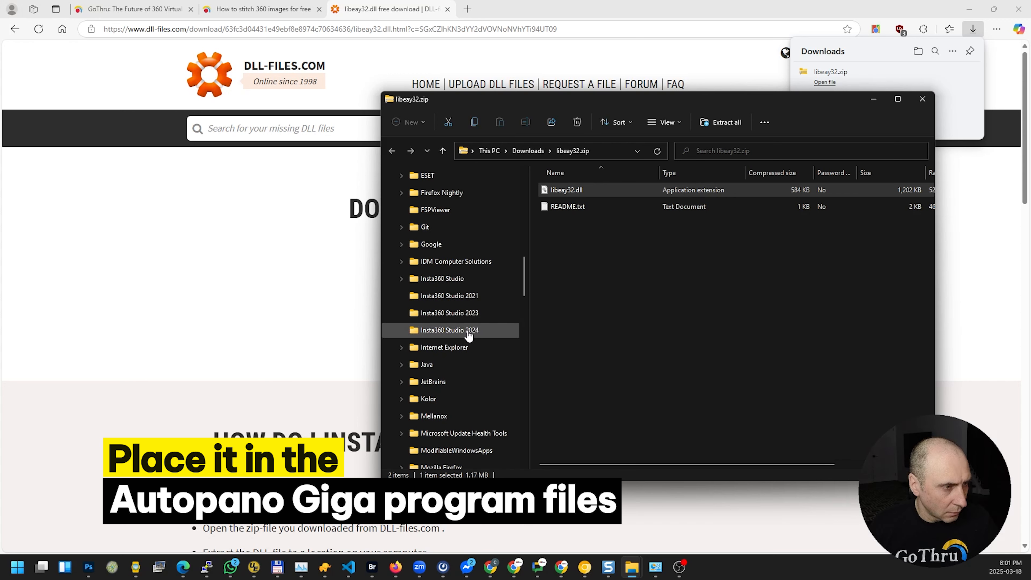
{"action": "left_click", "coordinate": [401, 398]}
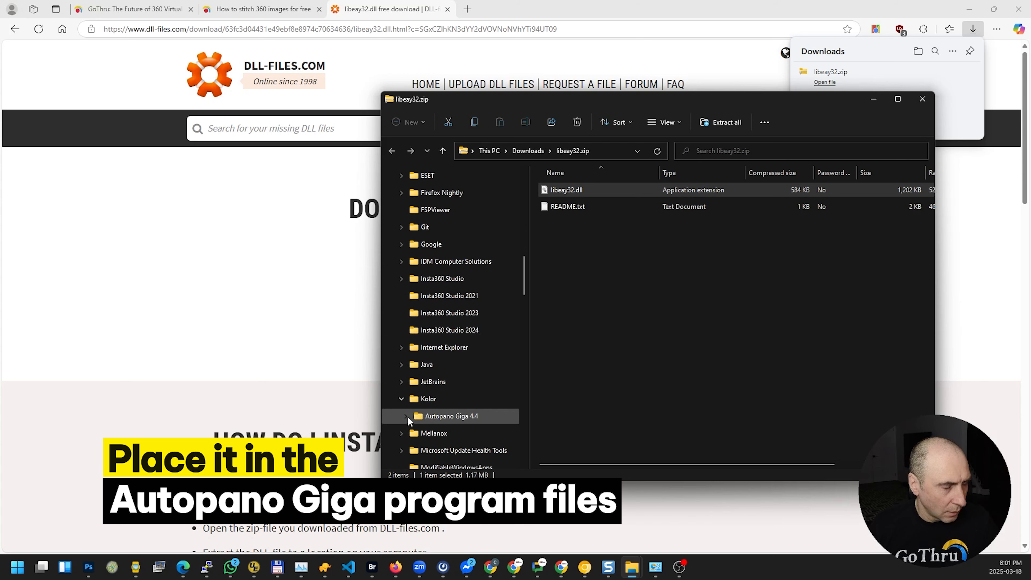
{"action": "left_click", "coordinate": [408, 415]}
{"action": "left_click_drag", "start_coordinate": [612, 106], "coordinate": [575, 98]}
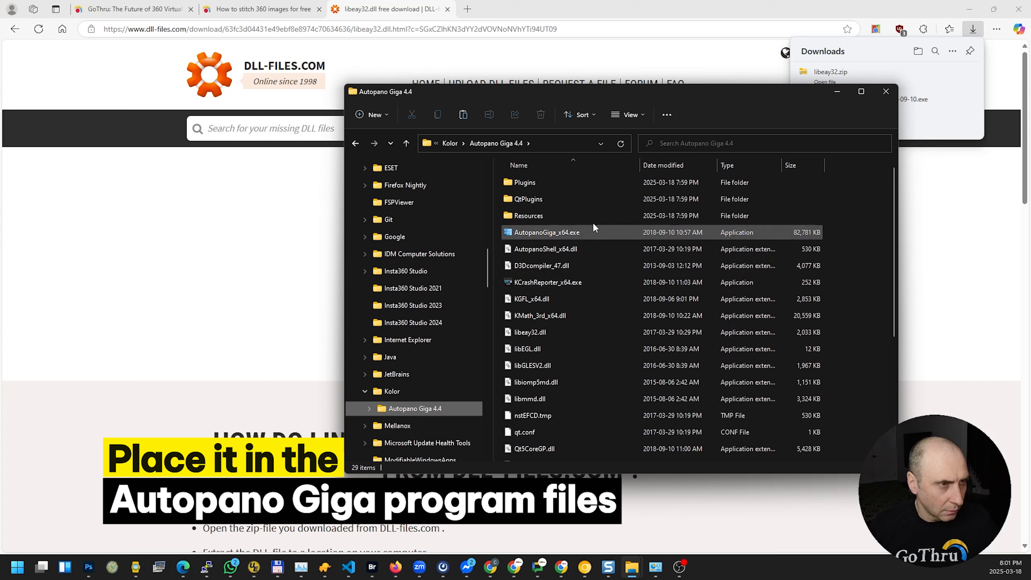
Paste libeay32.dll into the Autopano Giga 4.4 folder, replacing the existing file and granting administrator permission
{"action": "left_click", "coordinate": [463, 116]}
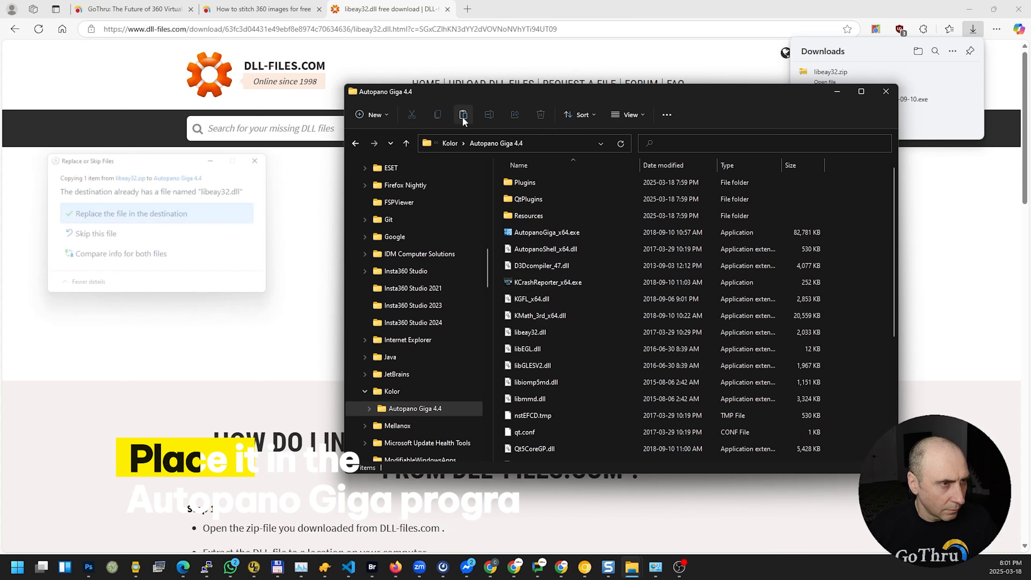
{"action": "left_click", "coordinate": [129, 198]}
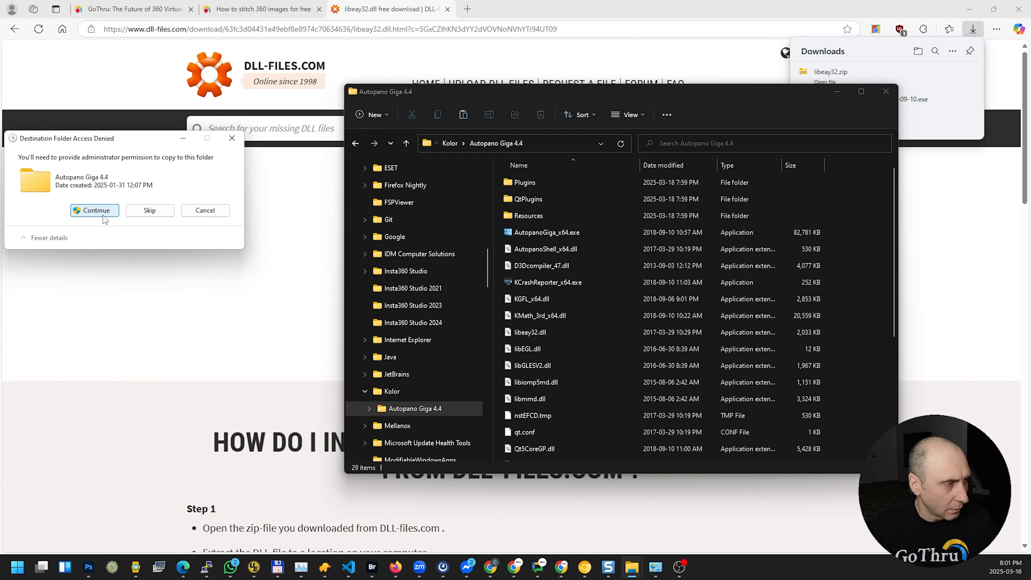
{"action": "left_click", "coordinate": [104, 219]}
Launch AutopanoGiga_x64.exe, minimize the folder window and bring the trial version's registration window into view
{"action": "left_click_drag", "start_coordinate": [555, 91], "coordinate": [529, 127]}
{"action": "left_click", "coordinate": [523, 270]}
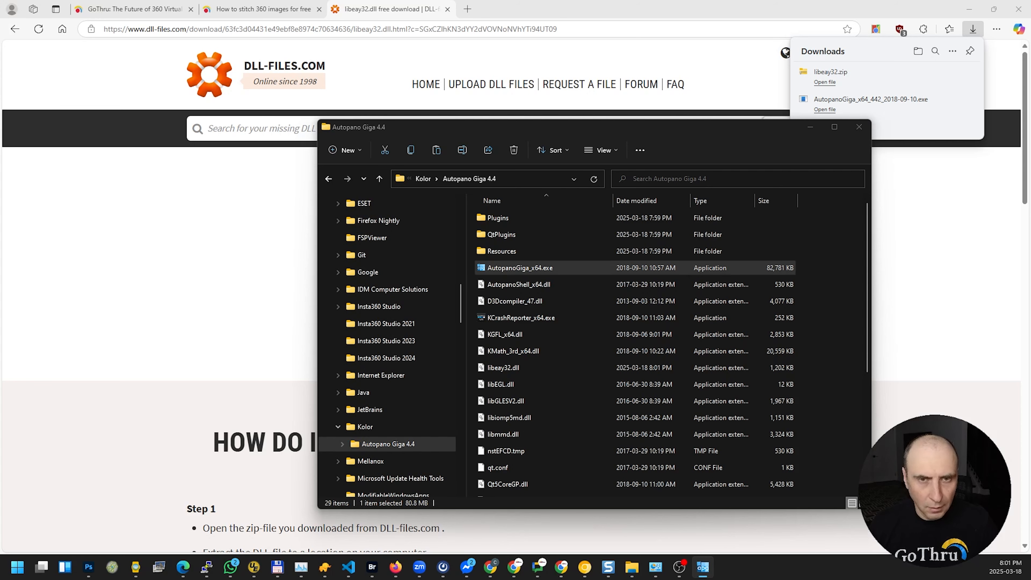
{"action": "left_click_drag", "start_coordinate": [663, 237], "coordinate": [430, 235]}
{"action": "left_click", "coordinate": [810, 128]}
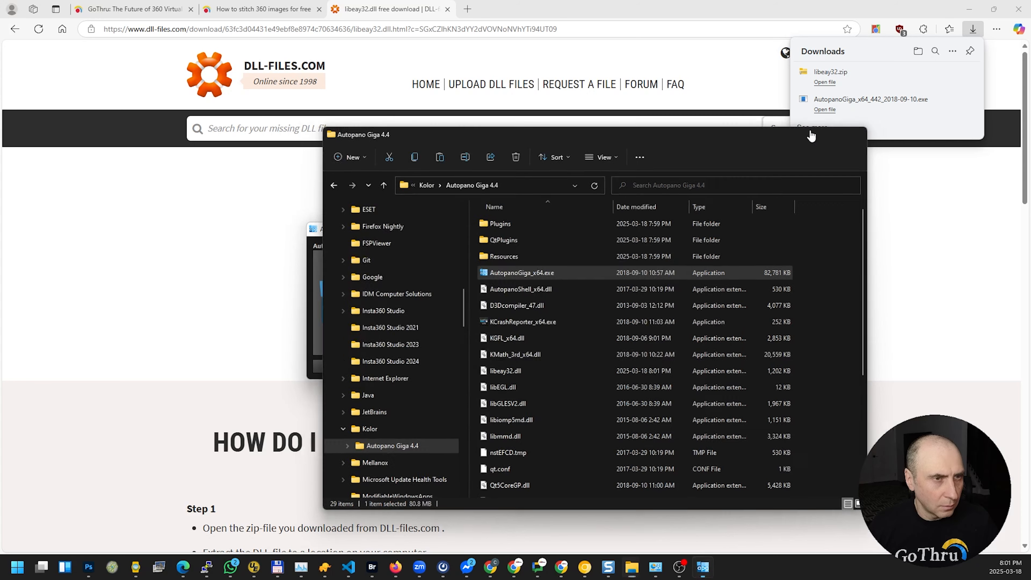
{"action": "left_click_drag", "start_coordinate": [494, 232], "coordinate": [568, 215]}
{"action": "left_click", "coordinate": [473, 350]}
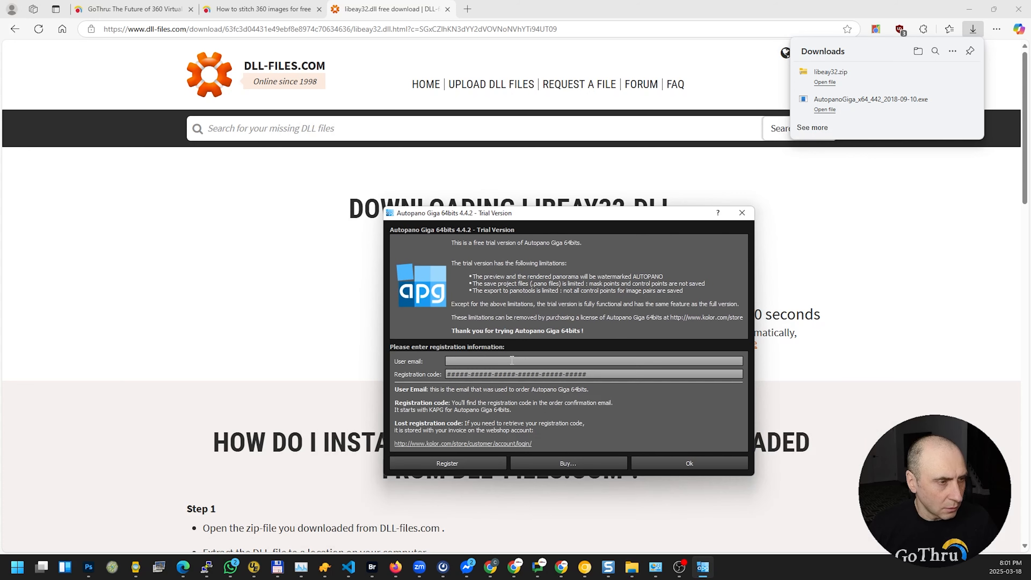
Close the DLL download page and find the free registration details under Step 3 of the stitching article
{"action": "left_click_drag", "start_coordinate": [473, 216], "coordinate": [1030, 203]}
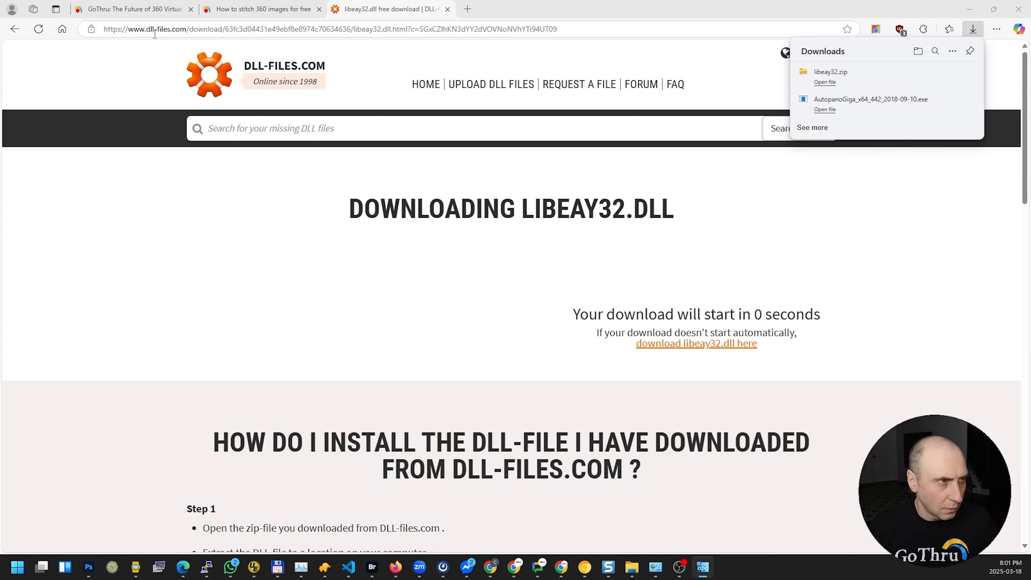
{"action": "key", "text": "ctrl+w"}
{"action": "scroll", "coordinate": [443, 281], "scroll_direction": "down", "scroll_amount": 1}
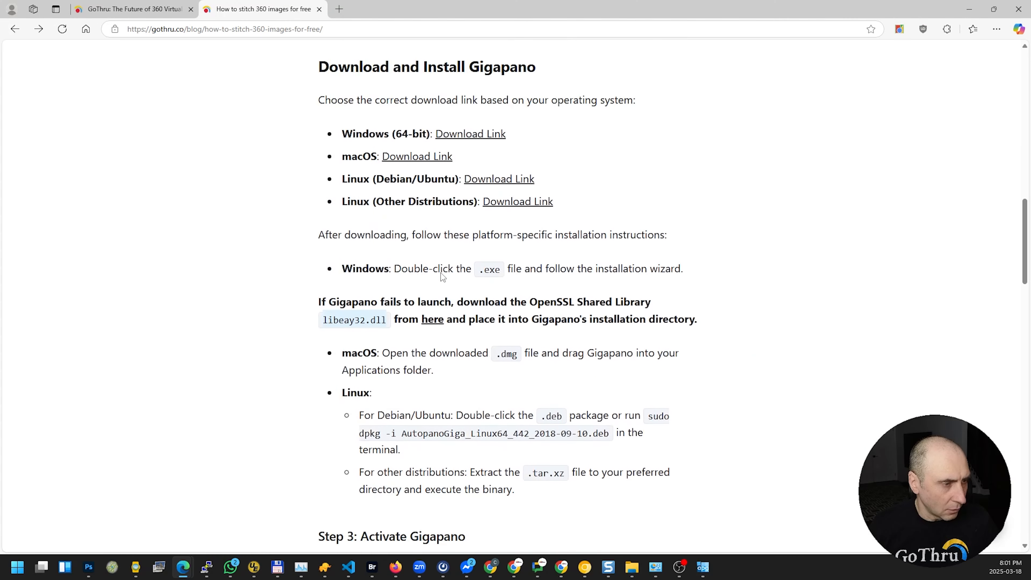
{"action": "scroll", "coordinate": [442, 277], "scroll_direction": "down", "scroll_amount": 2}
{"action": "scroll", "coordinate": [487, 325], "scroll_direction": "up", "scroll_amount": 5}
{"action": "scroll", "coordinate": [536, 361], "scroll_direction": "down", "scroll_amount": 6}
{"action": "scroll", "coordinate": [512, 401], "scroll_direction": "down", "scroll_amount": 3}
Copy the user email from the article into the User email field of the Autopano Giga registration window
{"action": "left_click_drag", "start_coordinate": [373, 297], "coordinate": [515, 297]}
{"action": "right_click", "coordinate": [519, 297]}
{"action": "left_click", "coordinate": [540, 306]}
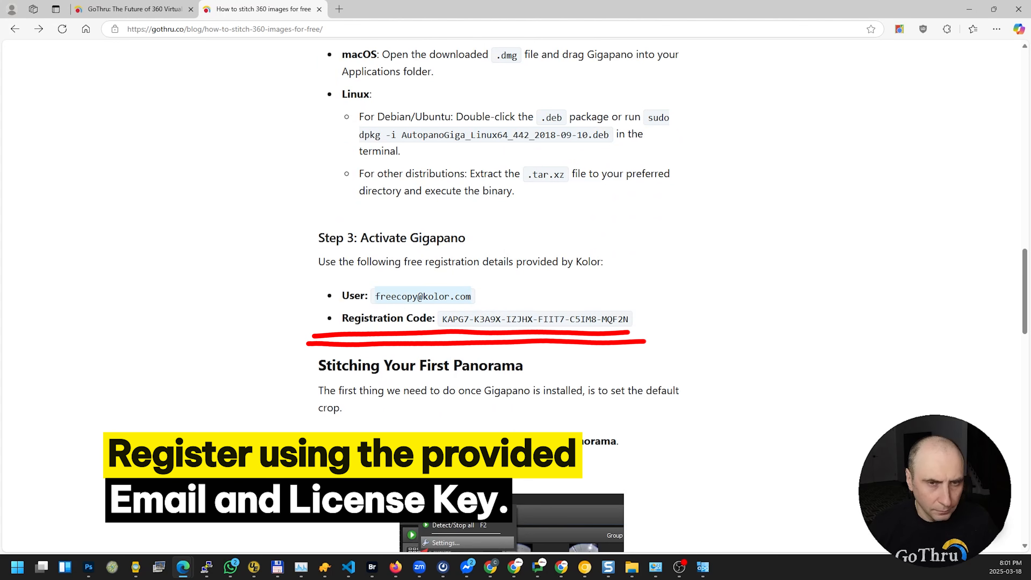
{"action": "left_click", "coordinate": [703, 567]}
{"action": "key", "text": "ctrl+v"}
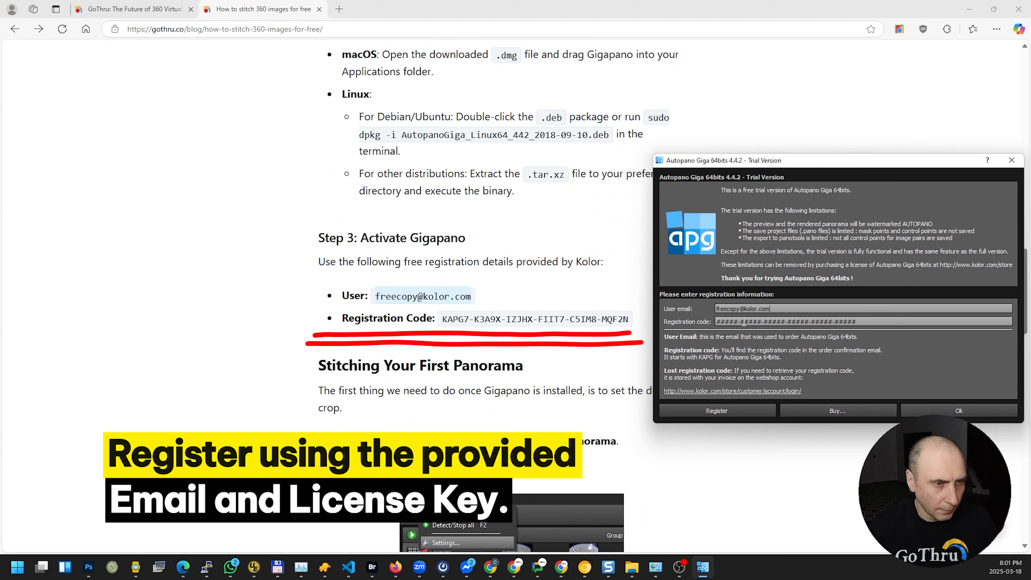
Move the registration window off the article and copy the full registration code from Step 3
{"action": "left_click_drag", "start_coordinate": [714, 160], "coordinate": [1024, 160]}
{"action": "left_click", "coordinate": [684, 253]}
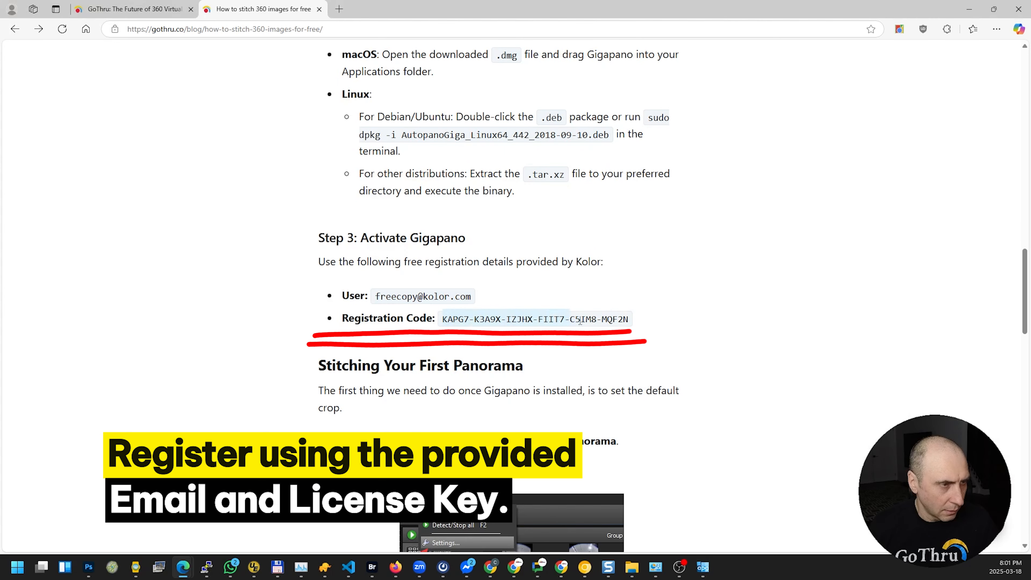
{"action": "left_click_drag", "start_coordinate": [566, 322], "coordinate": [625, 321]}
{"action": "right_click", "coordinate": [622, 321]}
{"action": "left_click", "coordinate": [644, 325]}
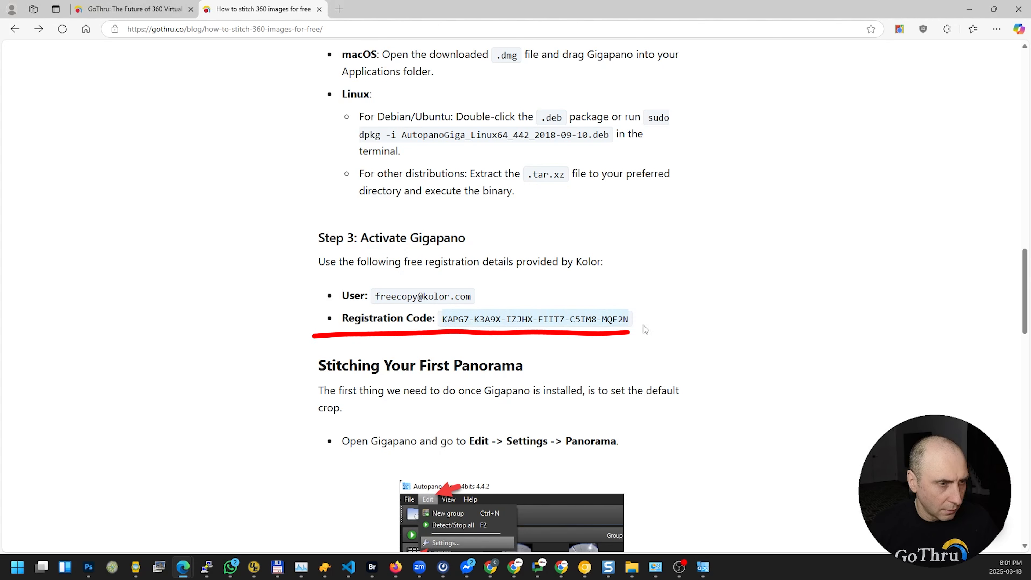
Paste the registration code into the Registration code field and register Autopano Giga
{"action": "left_click", "coordinate": [702, 566]}
{"action": "left_click_drag", "start_coordinate": [1011, 165], "coordinate": [645, 136]}
{"action": "left_click", "coordinate": [615, 288]}
{"action": "key", "text": "ctrl+v"}
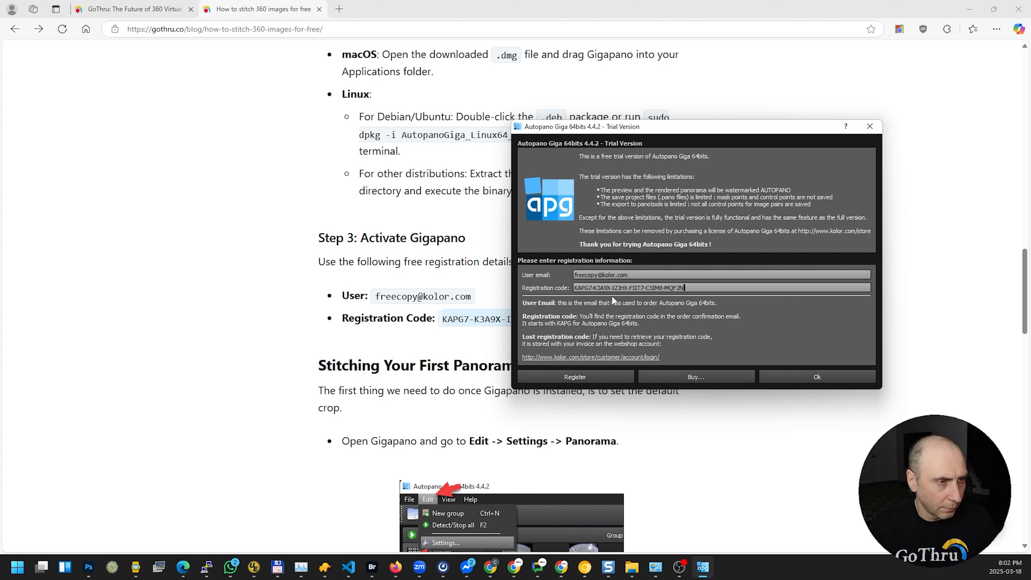
{"action": "left_click", "coordinate": [576, 380]}
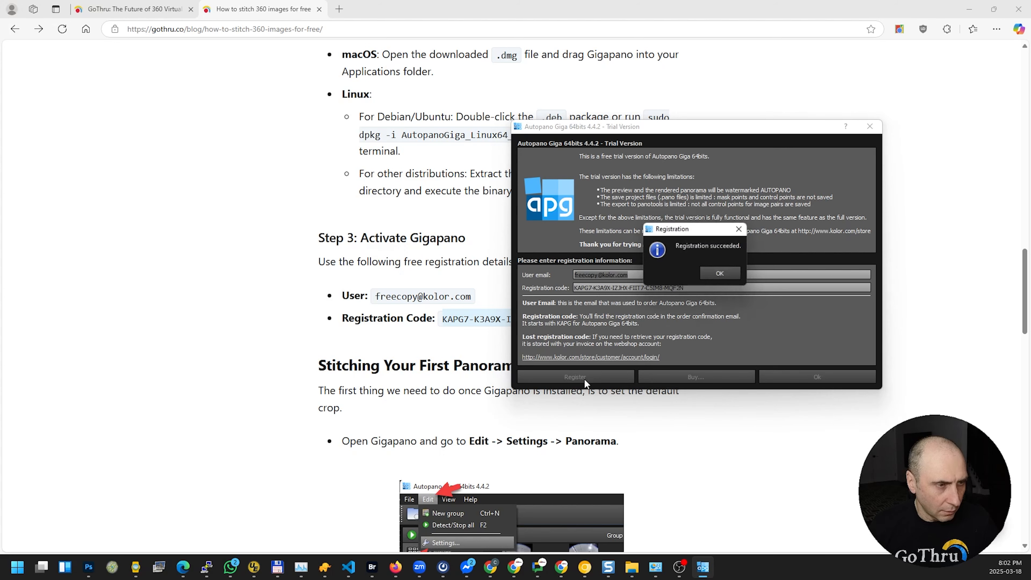
{"action": "left_click", "coordinate": [721, 274]}
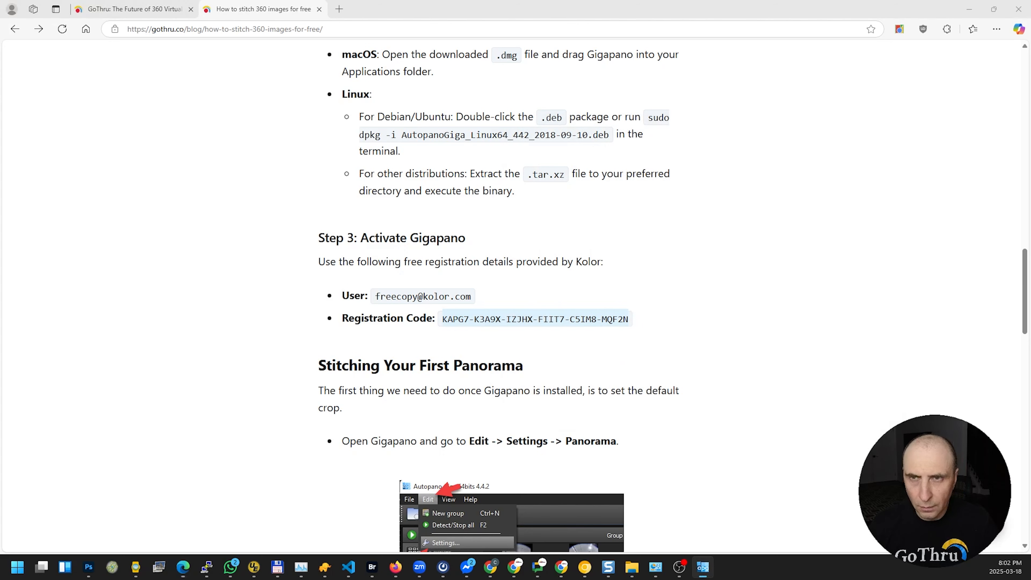
{"action": "left_click_drag", "start_coordinate": [1030, 134], "coordinate": [532, 93]}
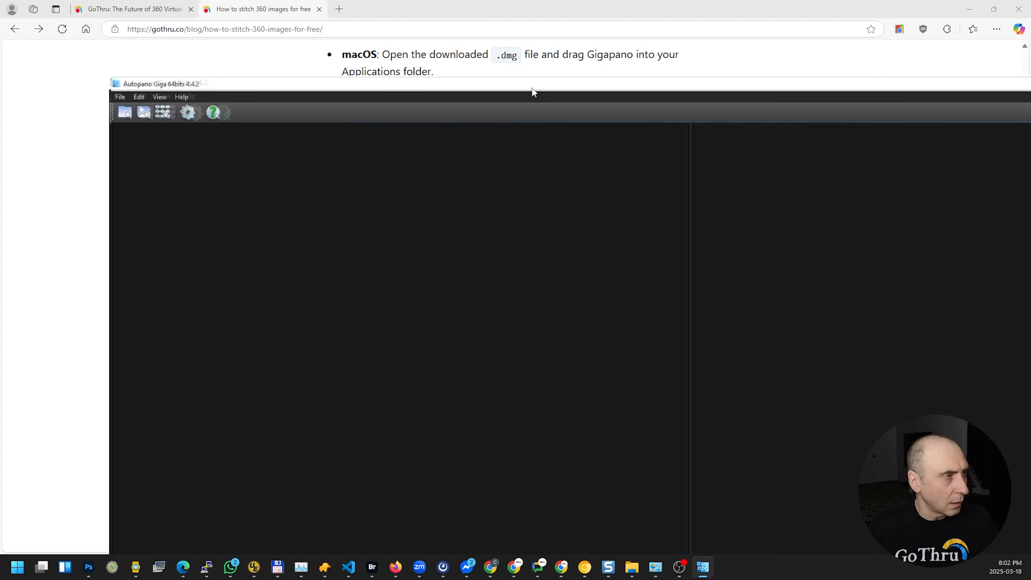
{"action": "double_click", "coordinate": [532, 92]}
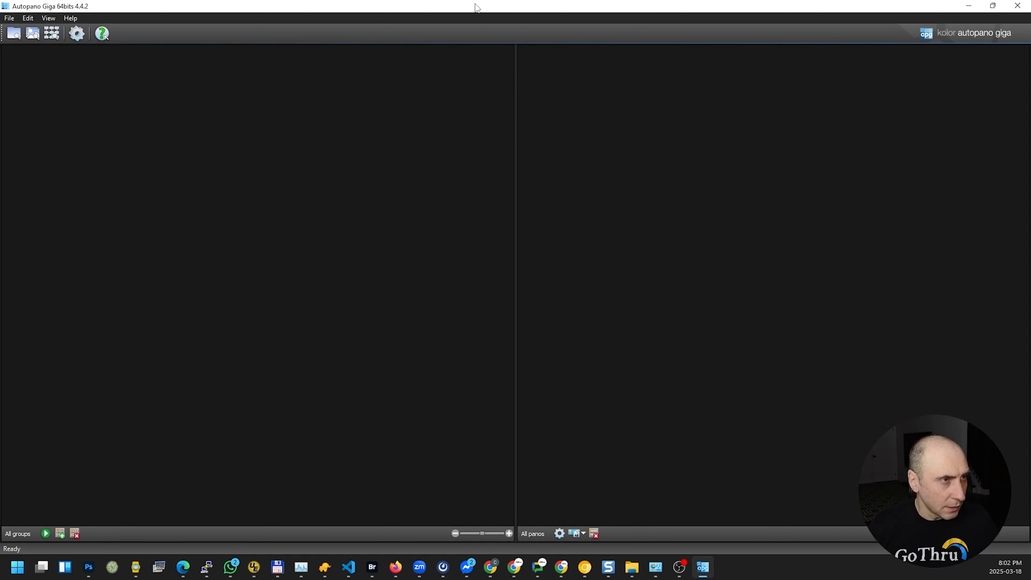
{"action": "left_click_drag", "start_coordinate": [475, 6], "coordinate": [1030, 106]}
Following the article's crop instructions, set the Default crop in Autopano Giga's Panorama settings to Maximum projection range
{"action": "scroll", "coordinate": [538, 363], "scroll_direction": "down", "scroll_amount": 5}
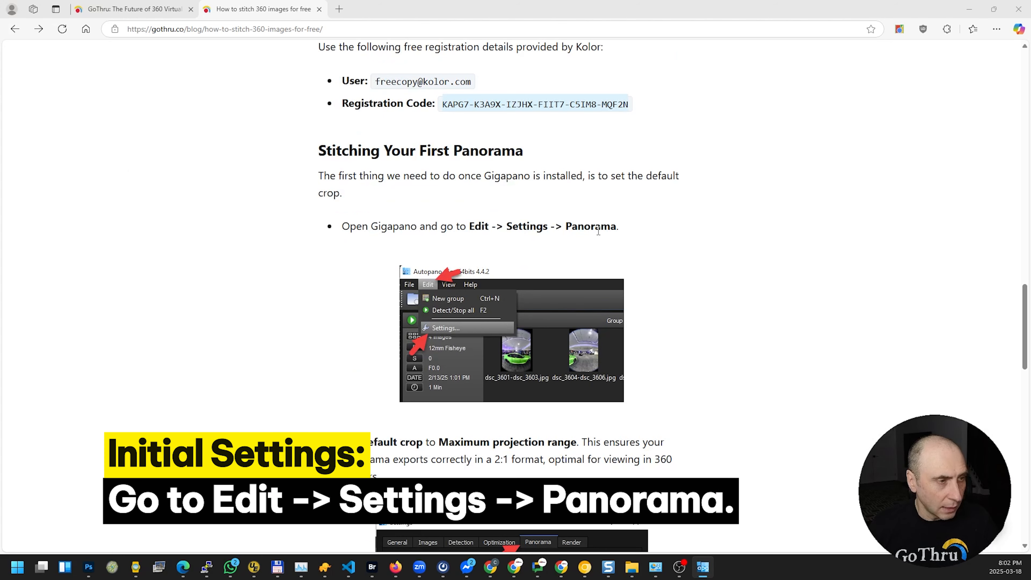
{"action": "left_click_drag", "start_coordinate": [1030, 53], "coordinate": [283, 52]}
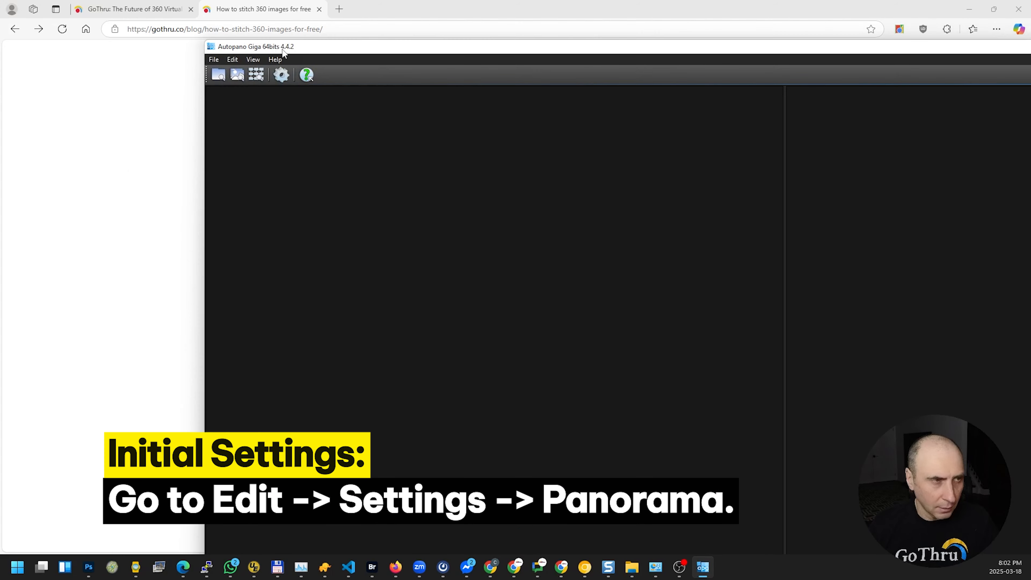
{"action": "double_click", "coordinate": [283, 52]}
{"action": "left_click", "coordinate": [29, 18]}
{"action": "left_click", "coordinate": [48, 62]}
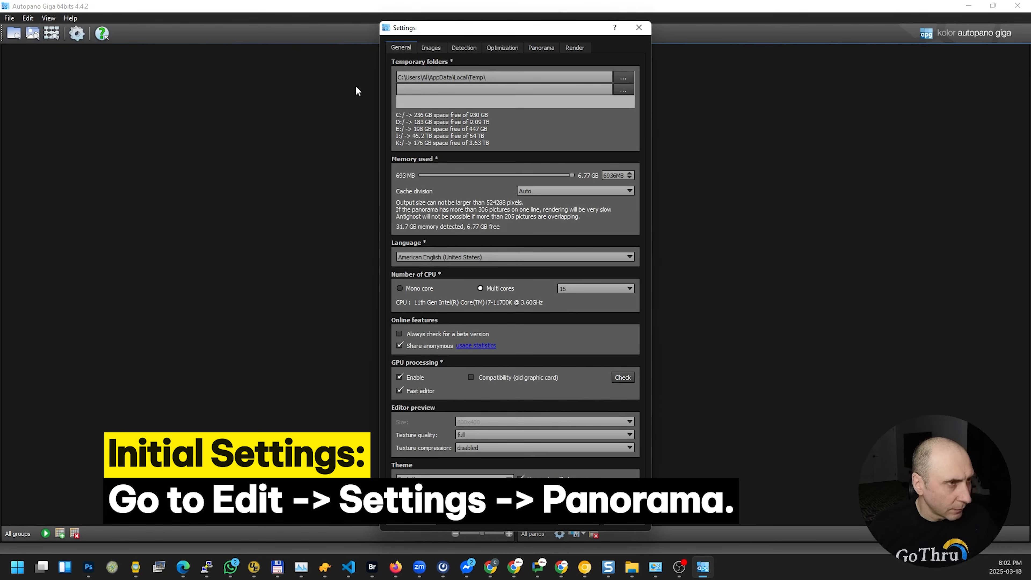
{"action": "left_click", "coordinate": [542, 47]}
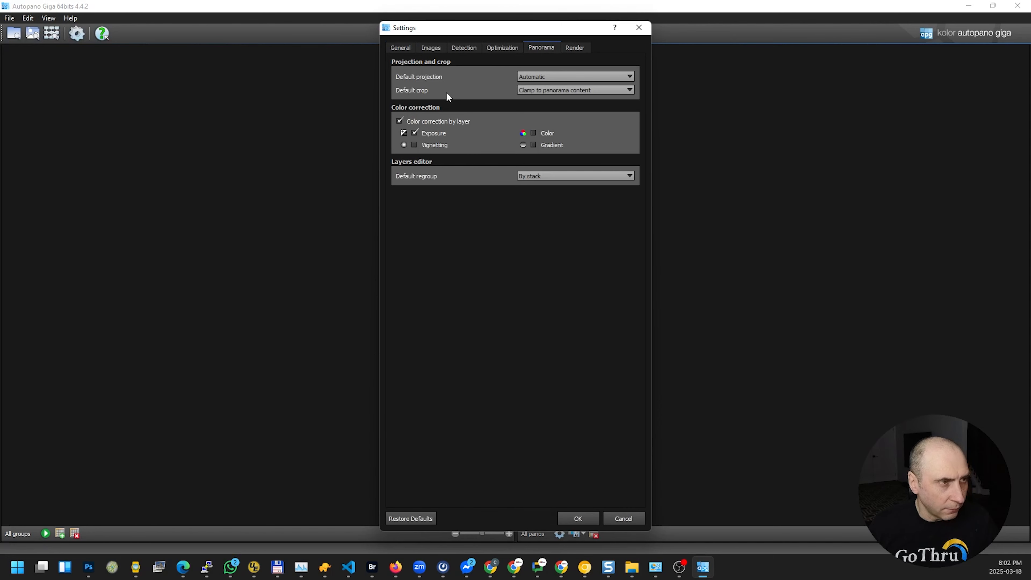
{"action": "left_click", "coordinate": [534, 89]}
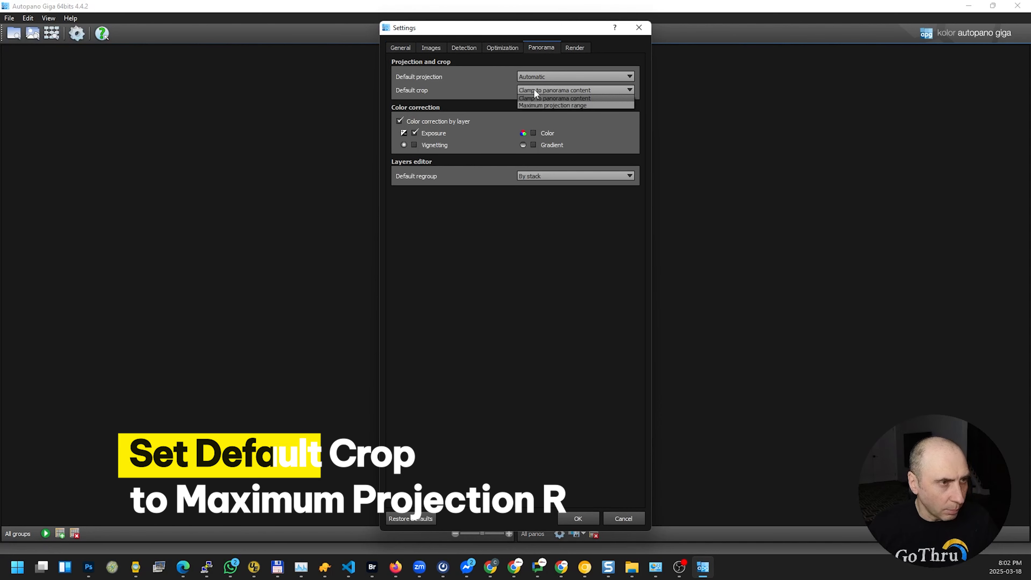
{"action": "left_click", "coordinate": [532, 105]}
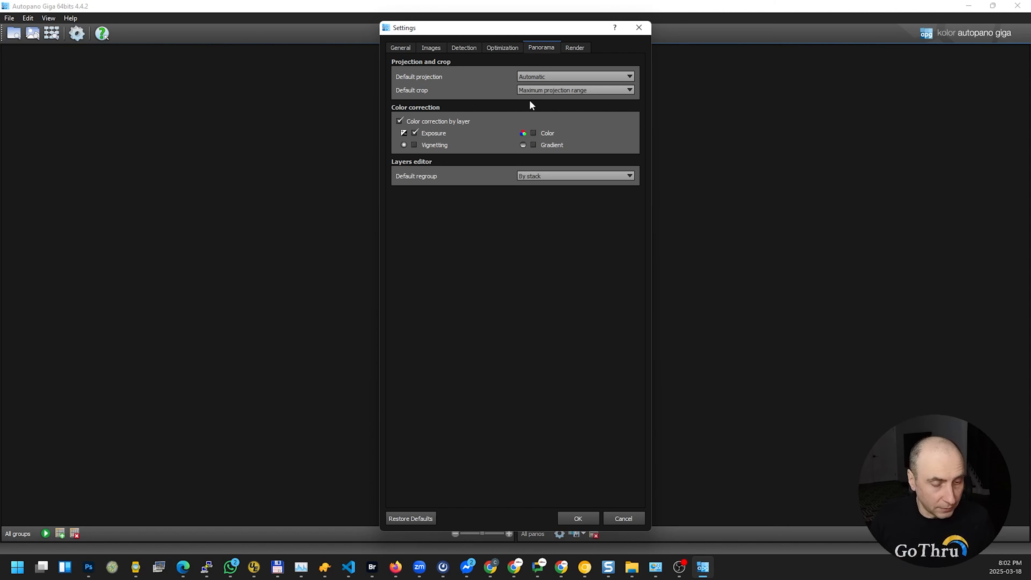
{"action": "left_click", "coordinate": [578, 519]}
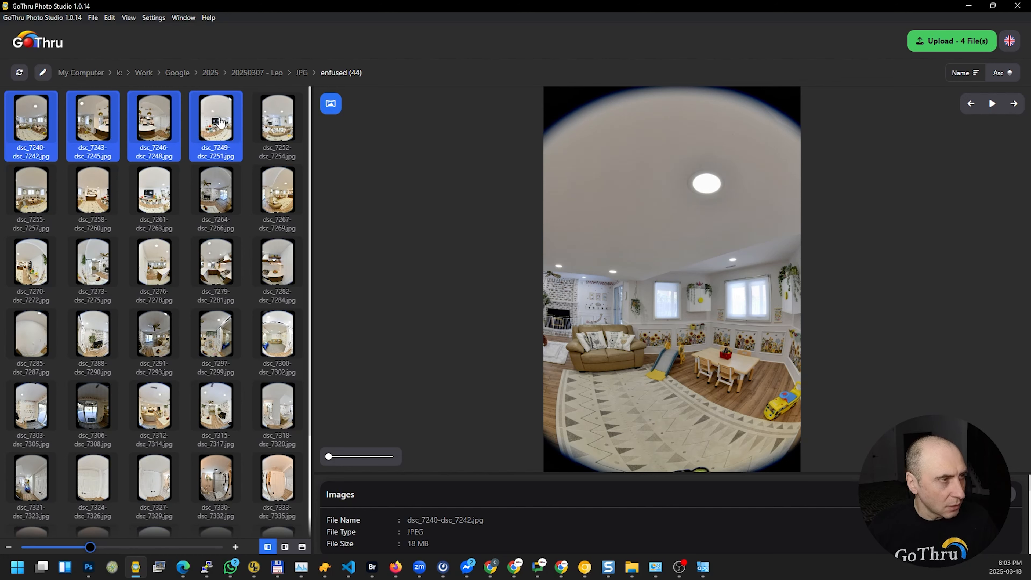
Add the four selected images, dsc_7240-dsc_7242.jpg through dsc_7249-dsc_7251.jpg, from GoThru Photo Studio to Autopano Giga and run detection
{"action": "left_click_drag", "start_coordinate": [277, 6], "coordinate": [577, 42]}
{"action": "left_click_drag", "start_coordinate": [527, 165], "coordinate": [182, 171]}
{"action": "left_click", "coordinate": [165, 268]}
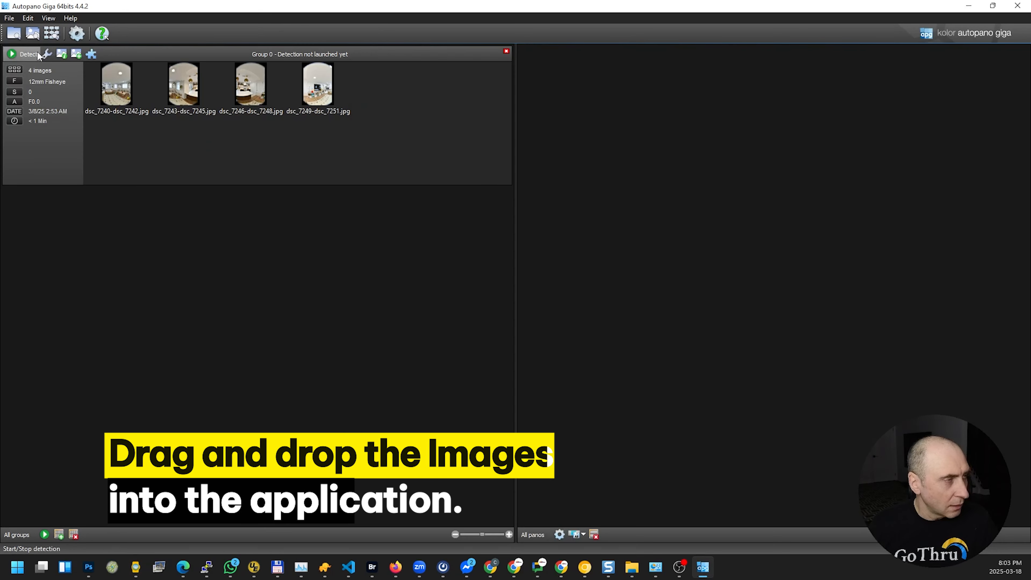
{"action": "left_click", "coordinate": [21, 58]}
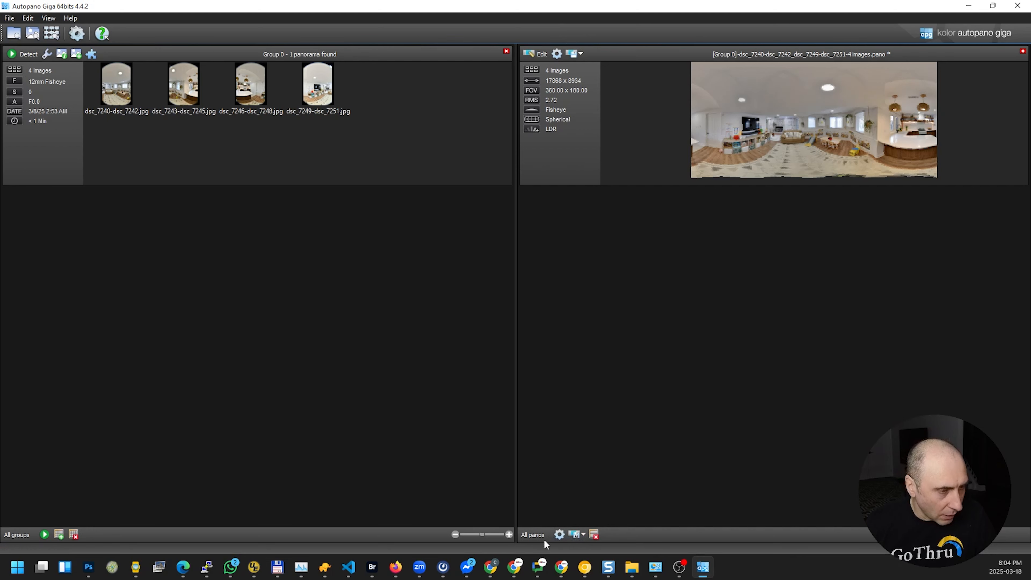
Open the save dialog for all panoramas, create a folder named 360 on the Desktop, and cancel the project save
{"action": "left_click", "coordinate": [582, 535]}
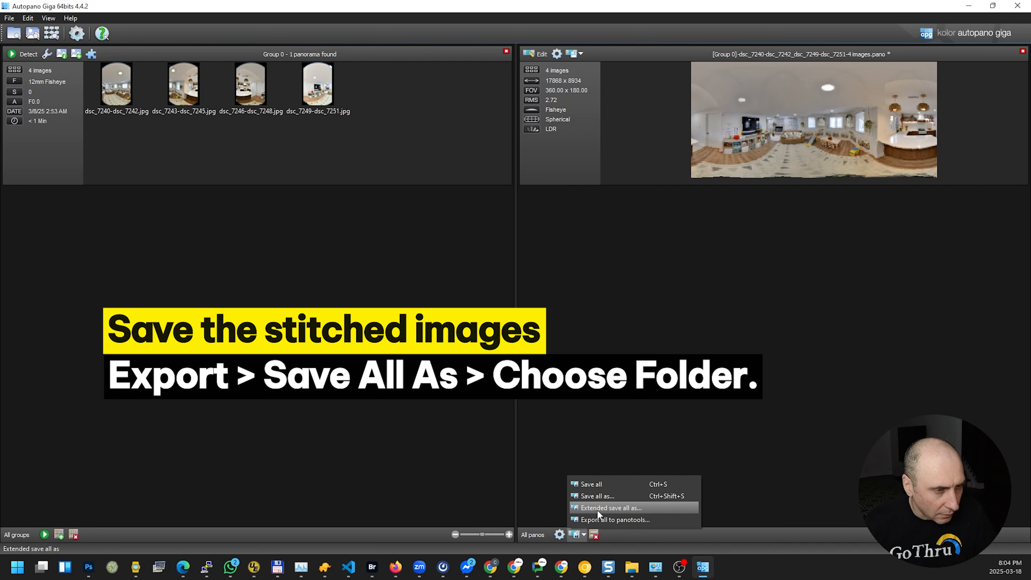
{"action": "left_click", "coordinate": [590, 484]}
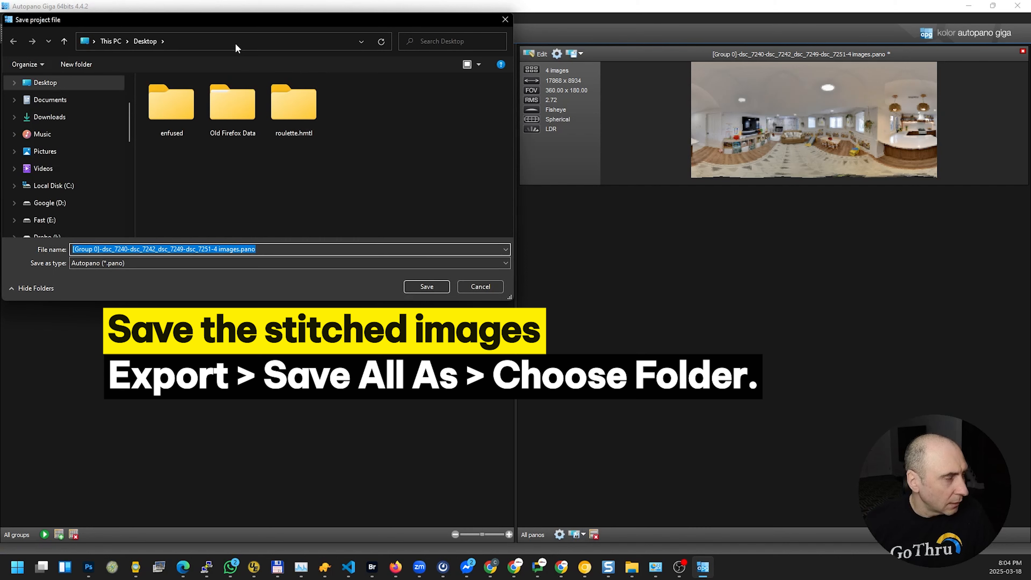
{"action": "left_click_drag", "start_coordinate": [218, 21], "coordinate": [219, 36]}
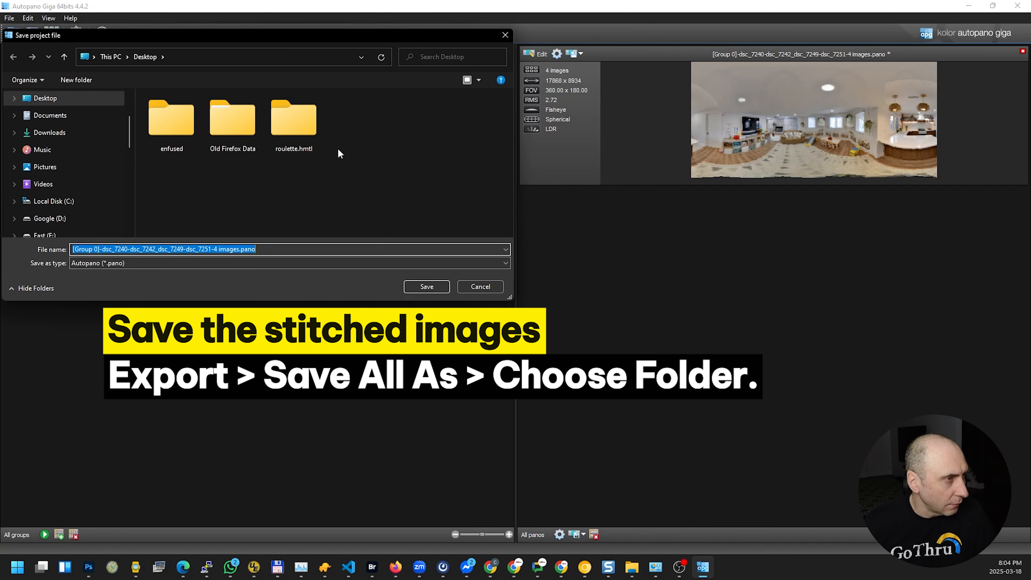
{"action": "left_click", "coordinate": [380, 163]}
{"action": "right_click", "coordinate": [370, 140]}
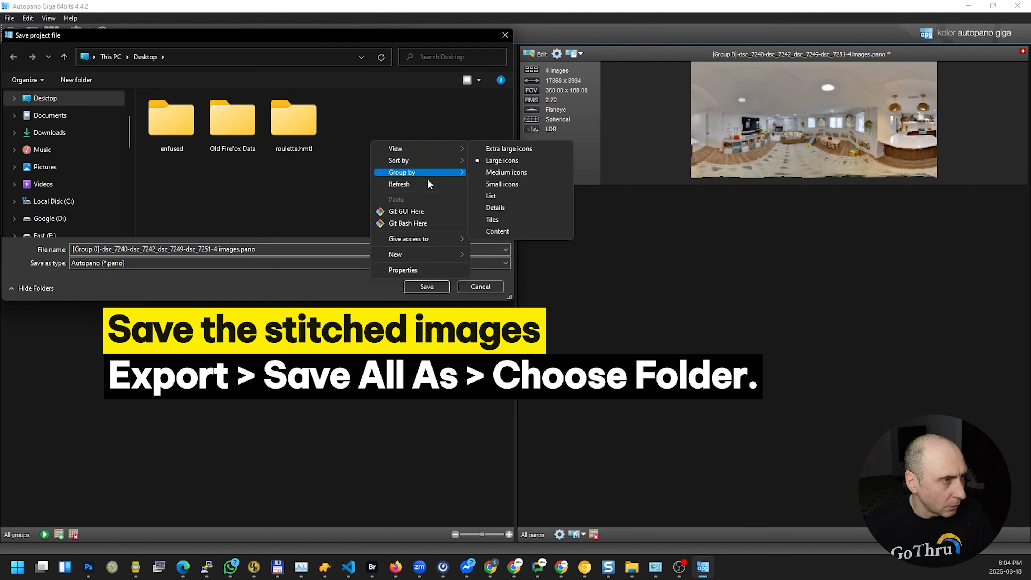
{"action": "mouse_move", "coordinate": [443, 253]}
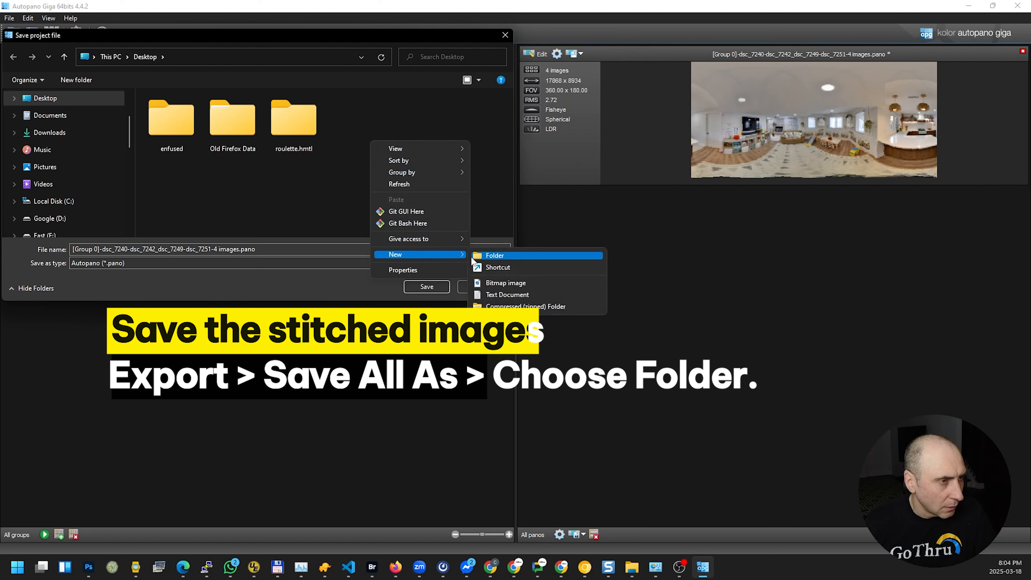
{"action": "left_click", "coordinate": [488, 257]}
{"action": "type", "text": "360"}
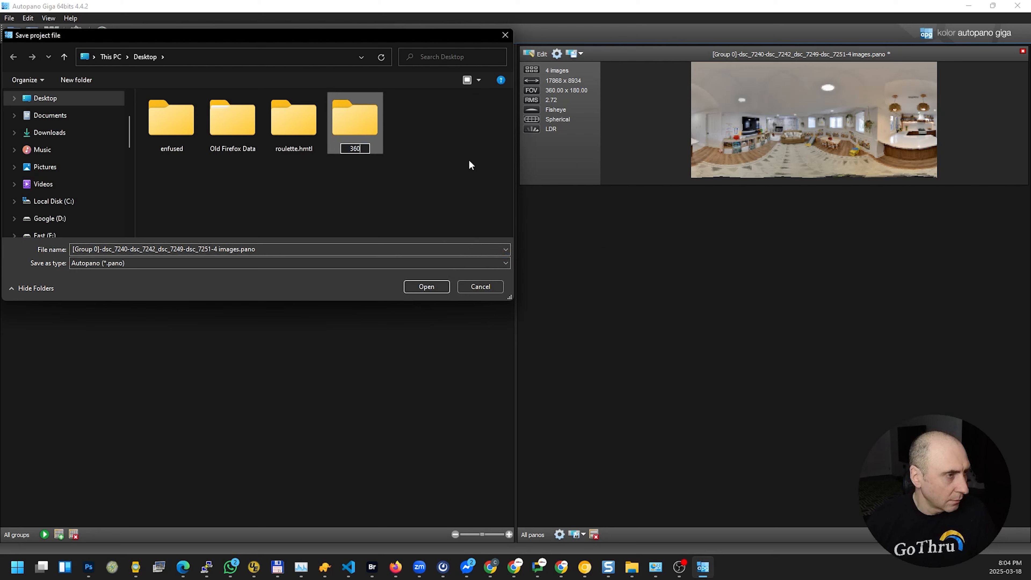
{"action": "key", "text": "Return"}
{"action": "left_click", "coordinate": [230, 263]}
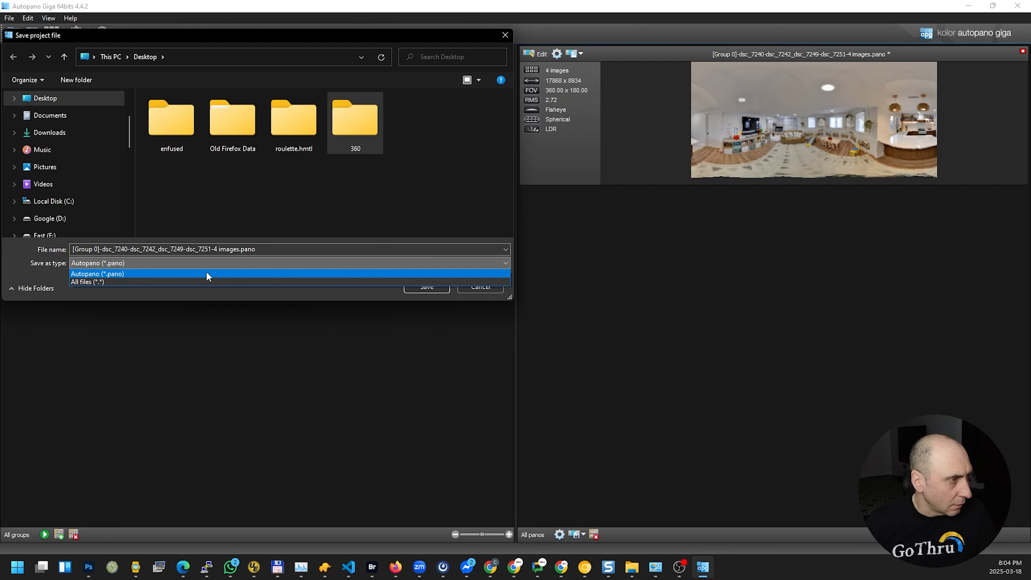
{"action": "left_click", "coordinate": [325, 247]}
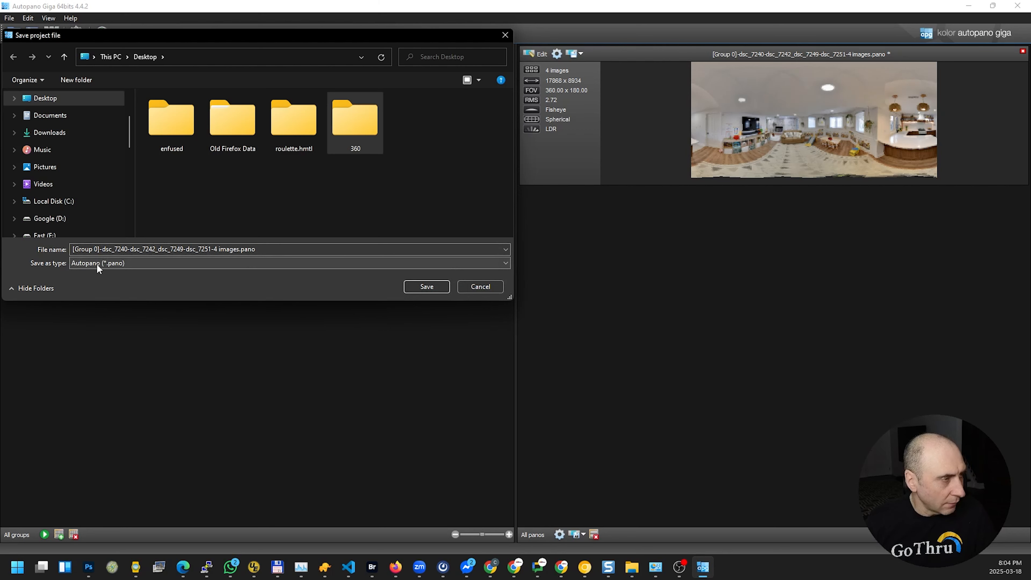
{"action": "left_click", "coordinate": [469, 286]}
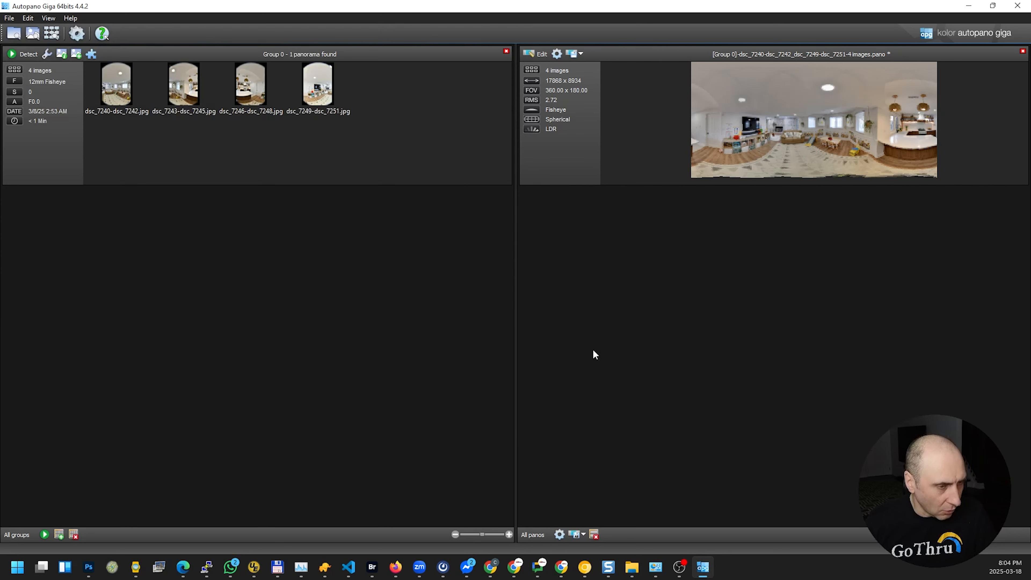
Set the render output folder to 360 on the Desktop, render the panorama, and close the Render settings
{"action": "left_click", "coordinate": [583, 534]}
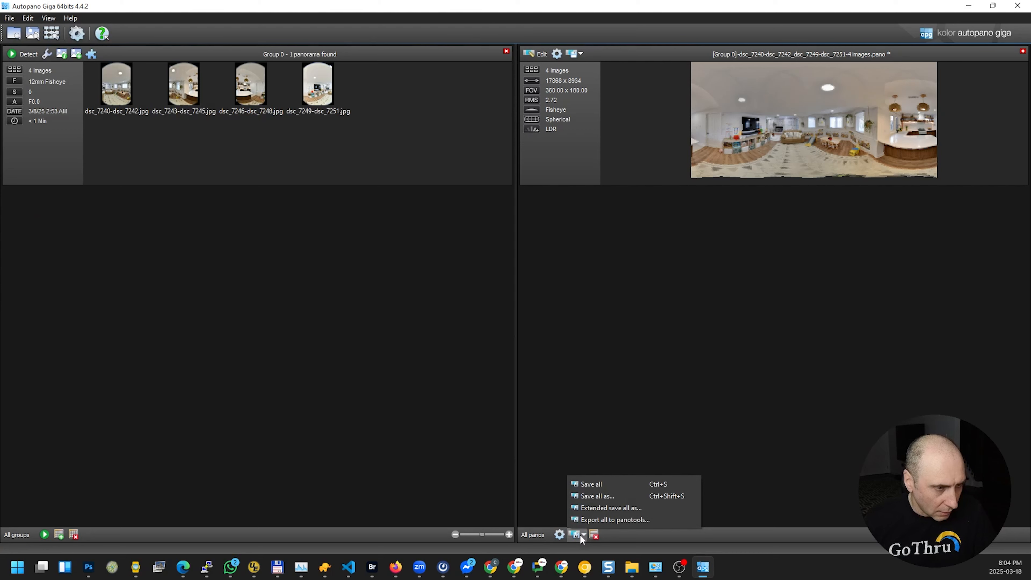
{"action": "left_click", "coordinate": [560, 535]}
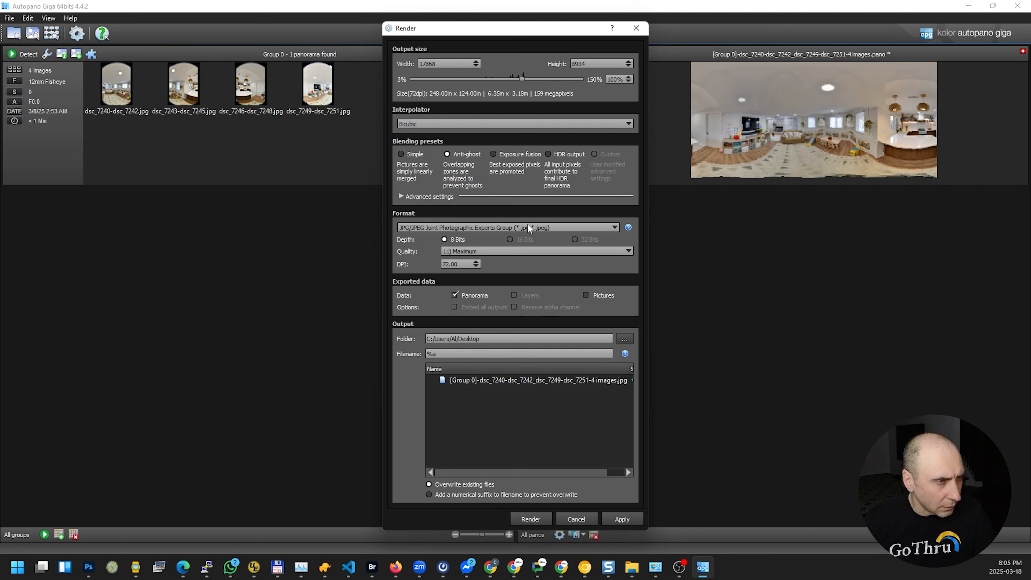
{"action": "left_click", "coordinate": [625, 339]}
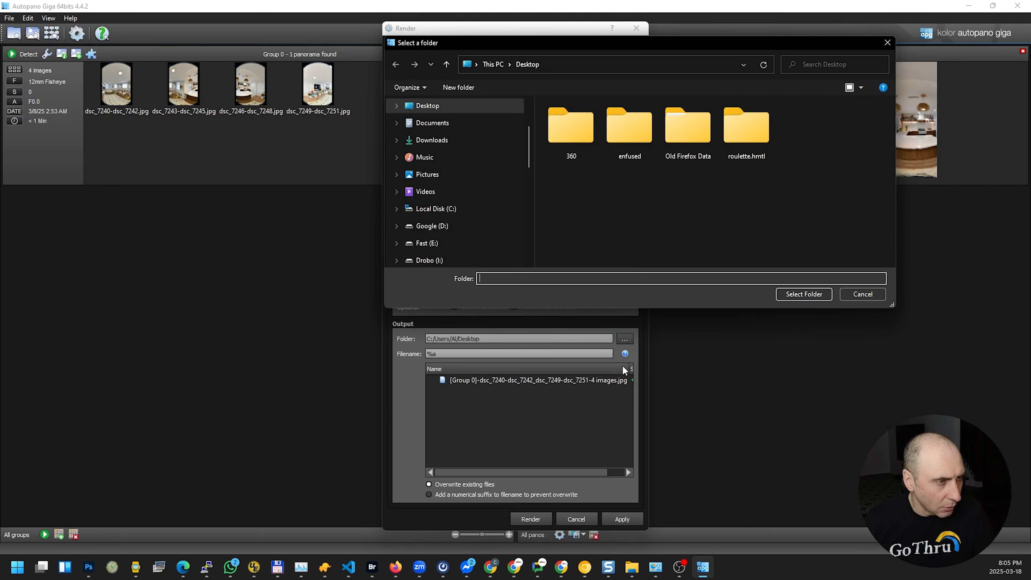
{"action": "double_click", "coordinate": [578, 136]}
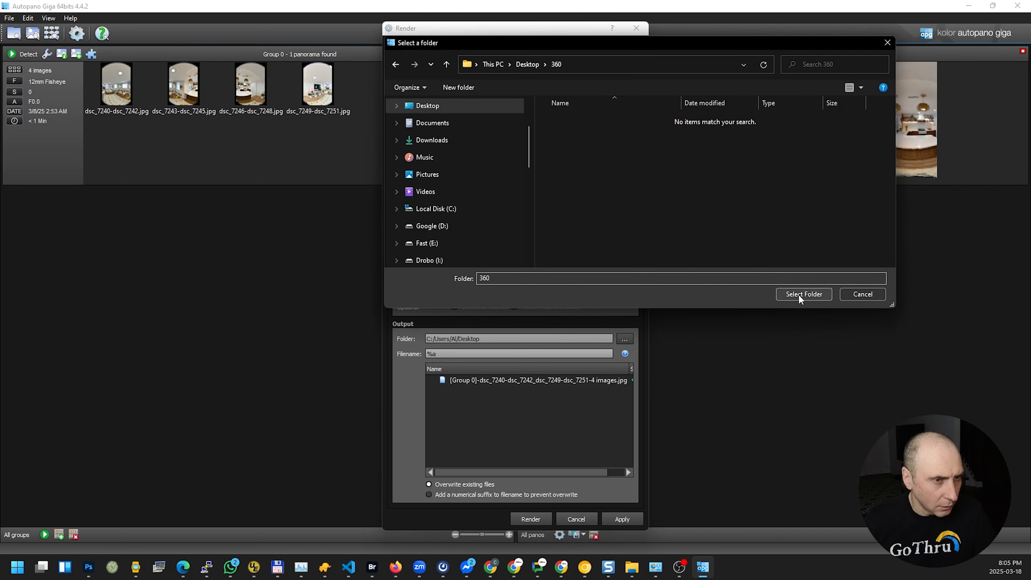
{"action": "left_click", "coordinate": [798, 294]}
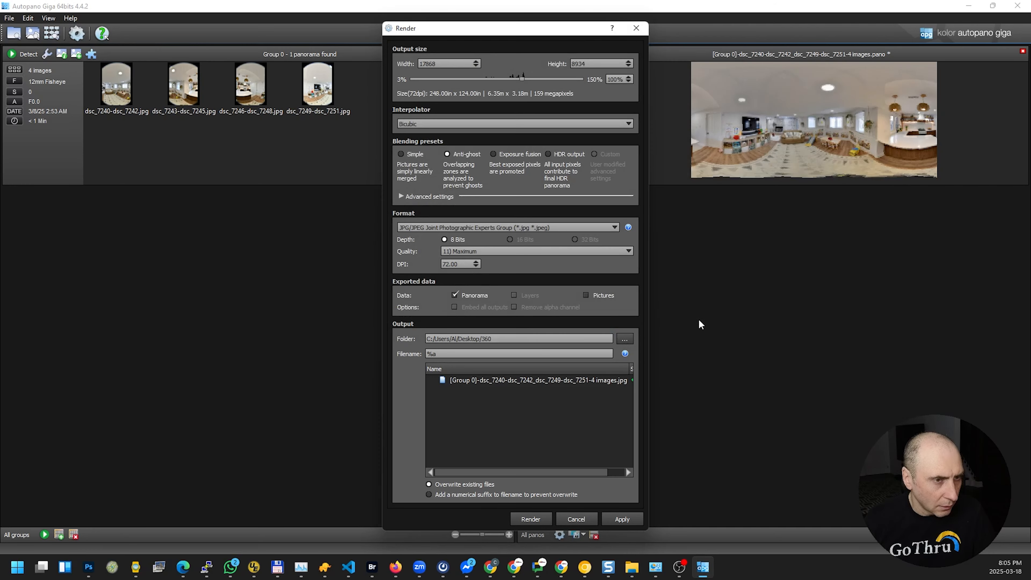
{"action": "left_click", "coordinate": [537, 517]}
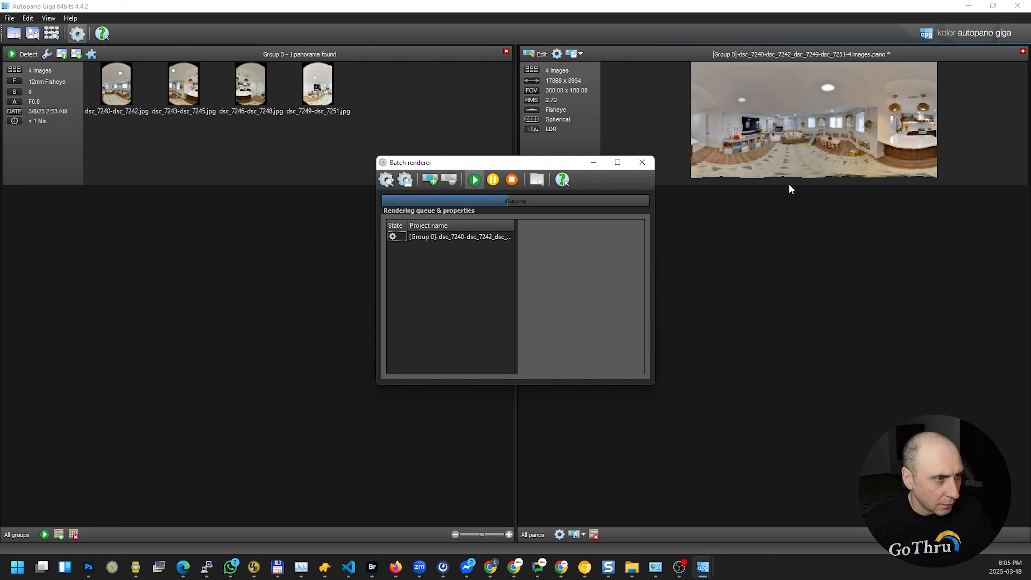
{"action": "mouse_move", "coordinate": [687, 197]}
{"action": "left_mouse_down"}
{"action": "mouse_move", "coordinate": [941, 196]}
{"action": "mouse_move", "coordinate": [830, 188]}
{"action": "mouse_move", "coordinate": [930, 187]}
{"action": "left_mouse_up"}
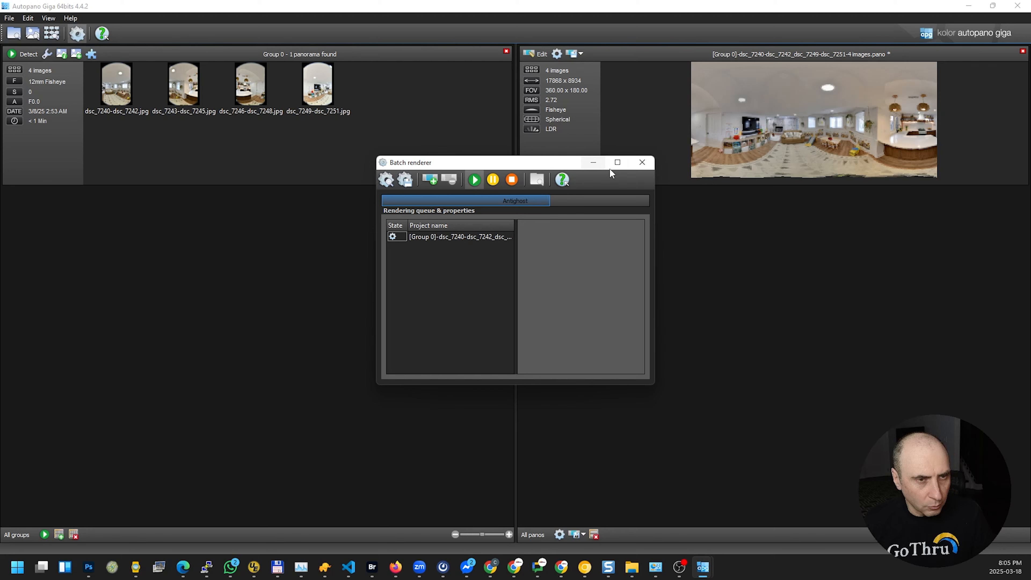
{"action": "left_click_drag", "start_coordinate": [538, 163], "coordinate": [700, 211]}
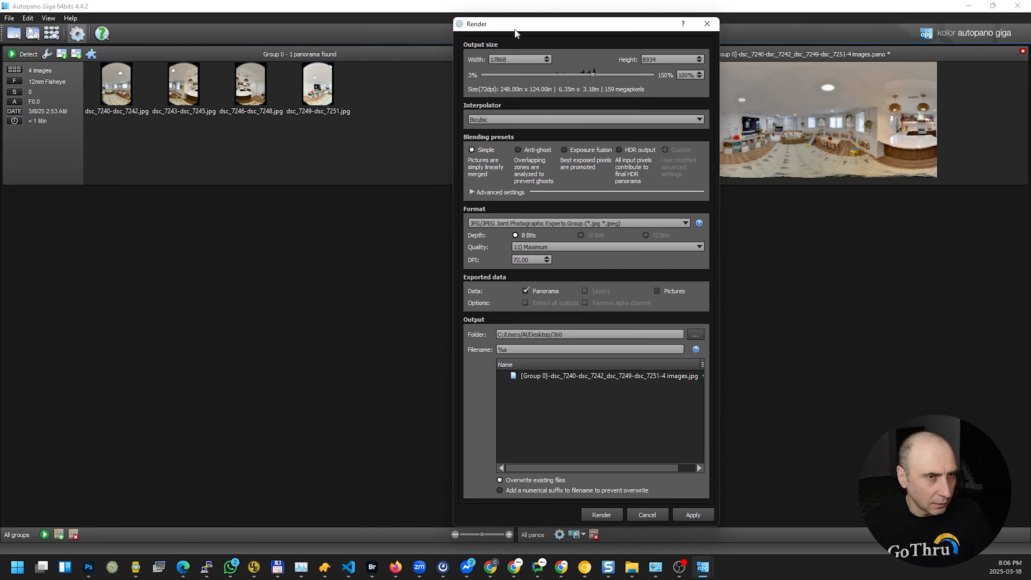
{"action": "left_click", "coordinate": [708, 25]}
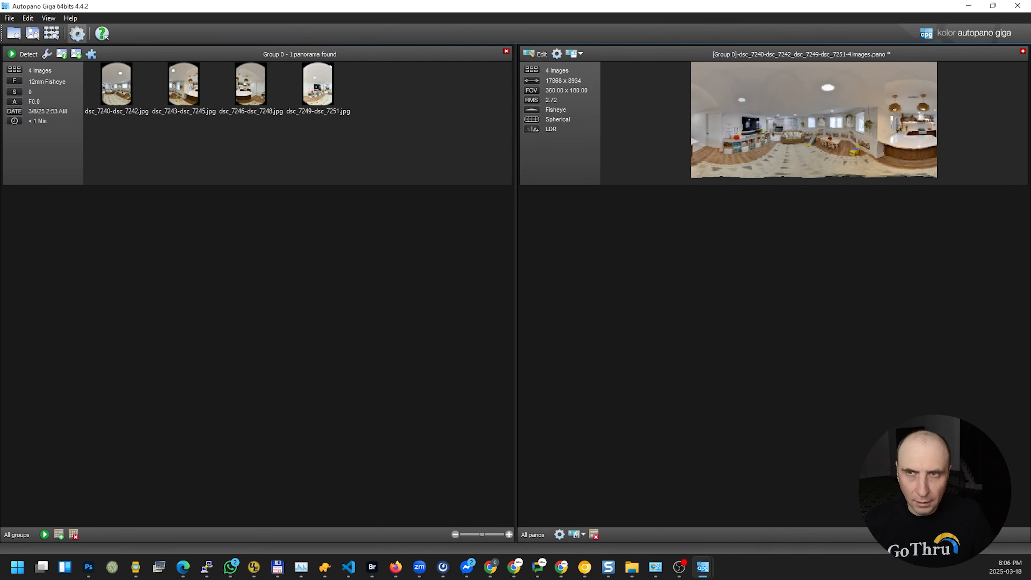
Switch to GoThru Photo Studio, maximize it, and open the rendered panorama from the Desktop's 360 folder
{"action": "key", "text": "alt+Tab"}
{"action": "left_click_drag", "start_coordinate": [598, 40], "coordinate": [371, 26]}
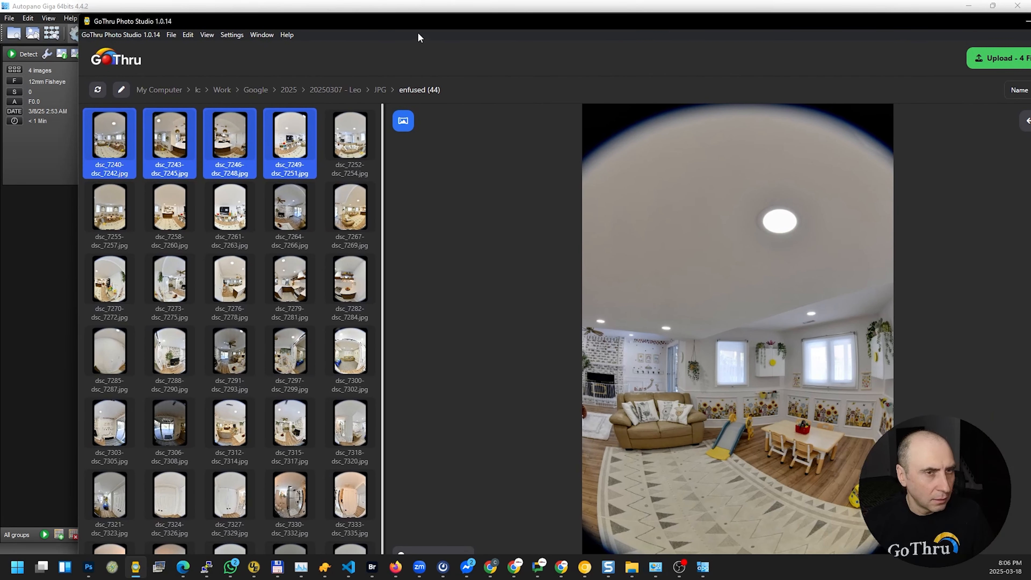
{"action": "key", "text": "alt+Tab"}
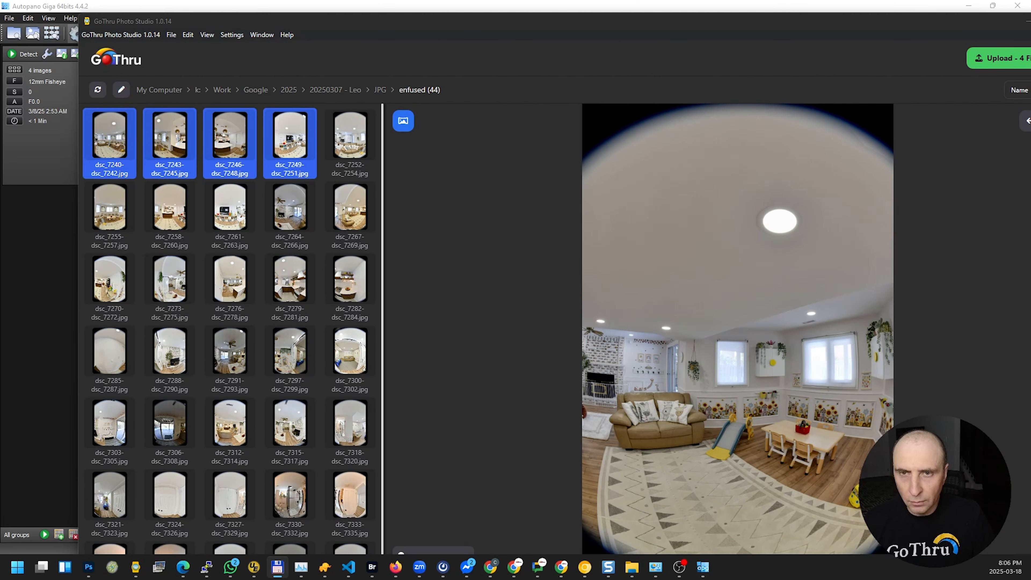
{"action": "double_click", "coordinate": [298, 22]}
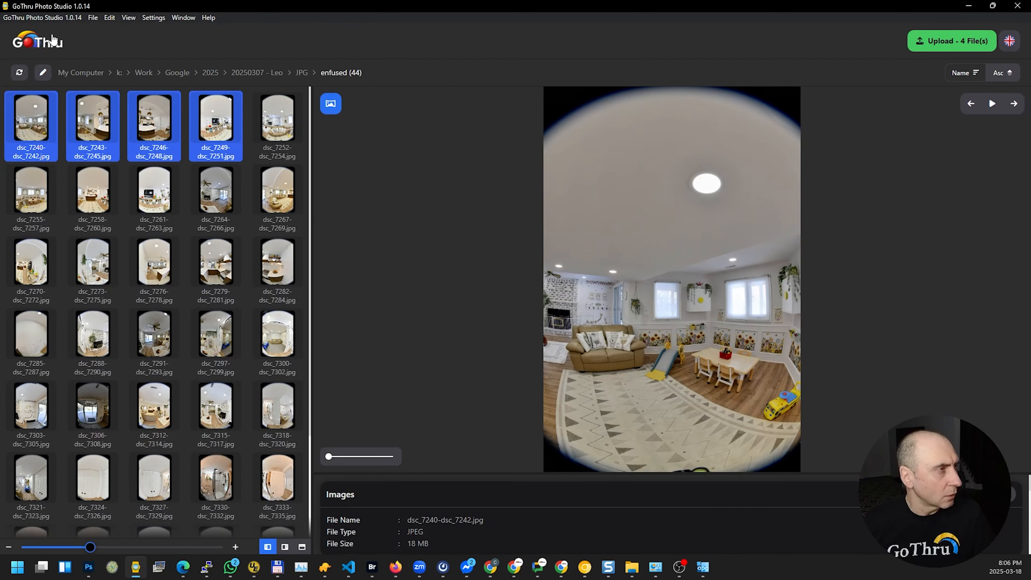
{"action": "left_click", "coordinate": [43, 74]}
{"action": "key", "text": "ctrl+a"}
{"action": "type", "text": "c:\\Users\\Al\\Desktop\\360"}
{"action": "key", "text": "Return"}
{"action": "left_click", "coordinate": [28, 121]}
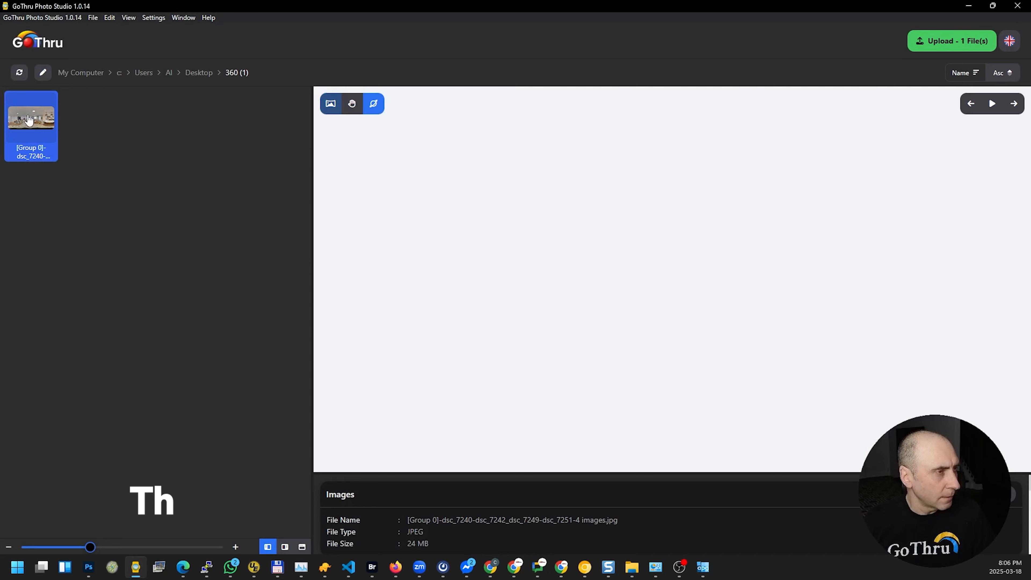
Inspect the stitched panorama in the interactive 360 view and as a flat image, enlarging the preview area
{"action": "left_click_drag", "start_coordinate": [471, 184], "coordinate": [571, 228]}
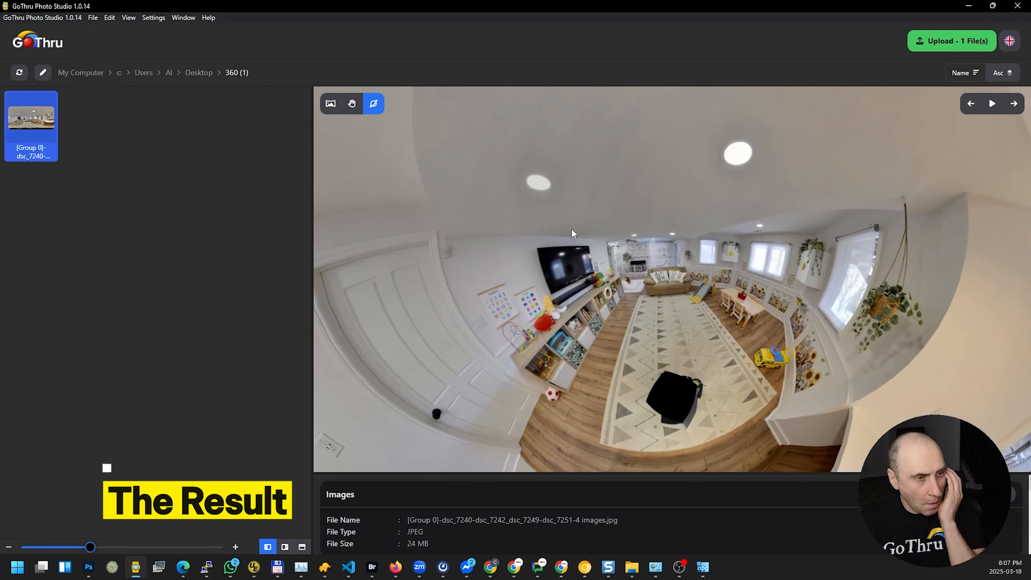
{"action": "left_click", "coordinate": [334, 107]}
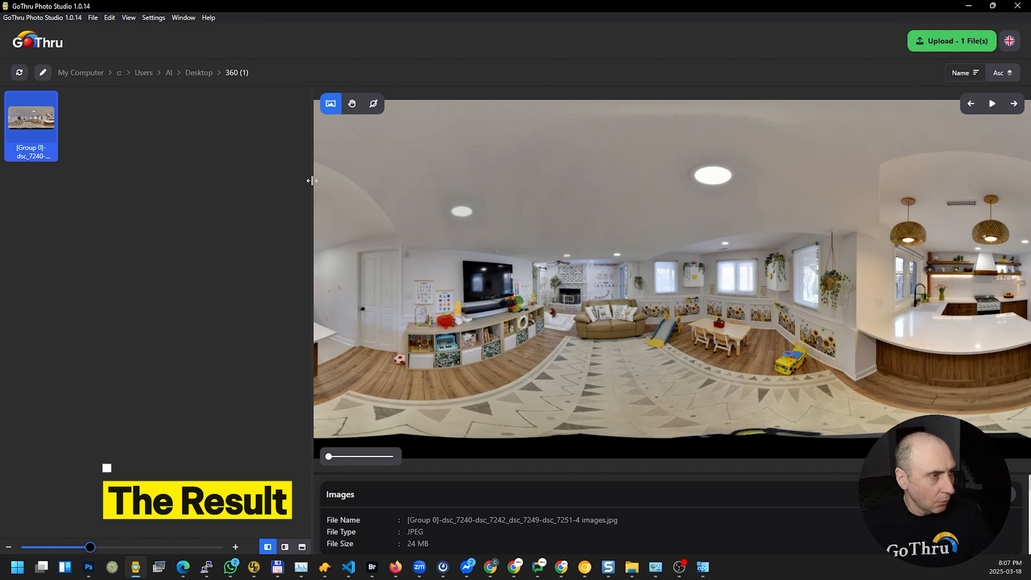
{"action": "left_click_drag", "start_coordinate": [312, 180], "coordinate": [97, 157]}
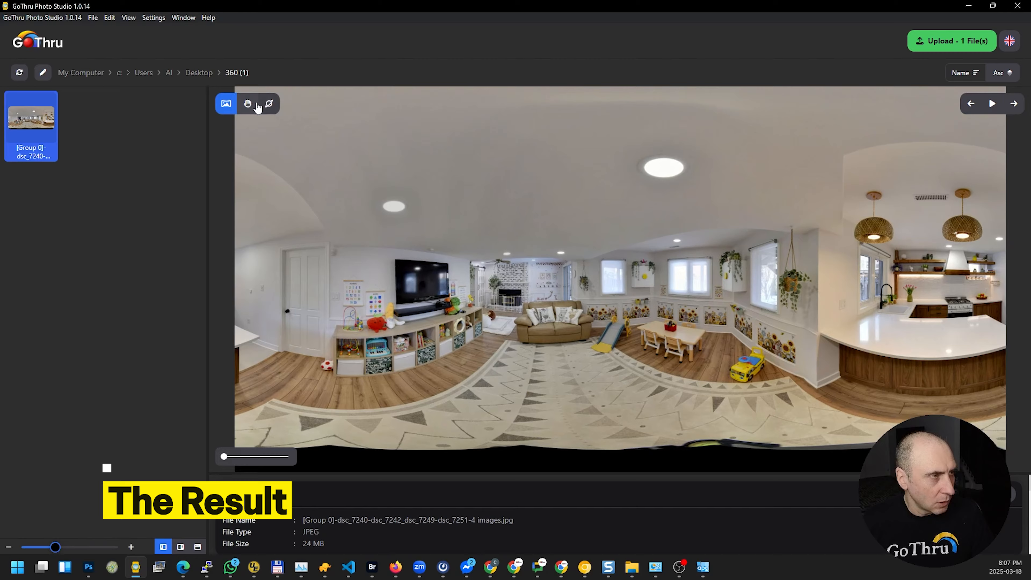
{"action": "left_click", "coordinate": [269, 103]}
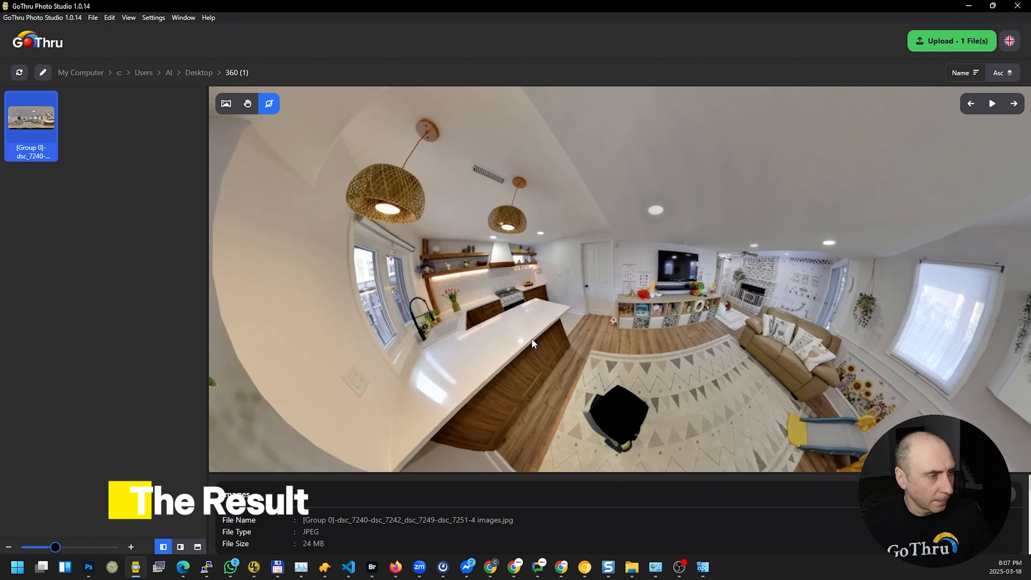
{"action": "double_click", "coordinate": [531, 339]}
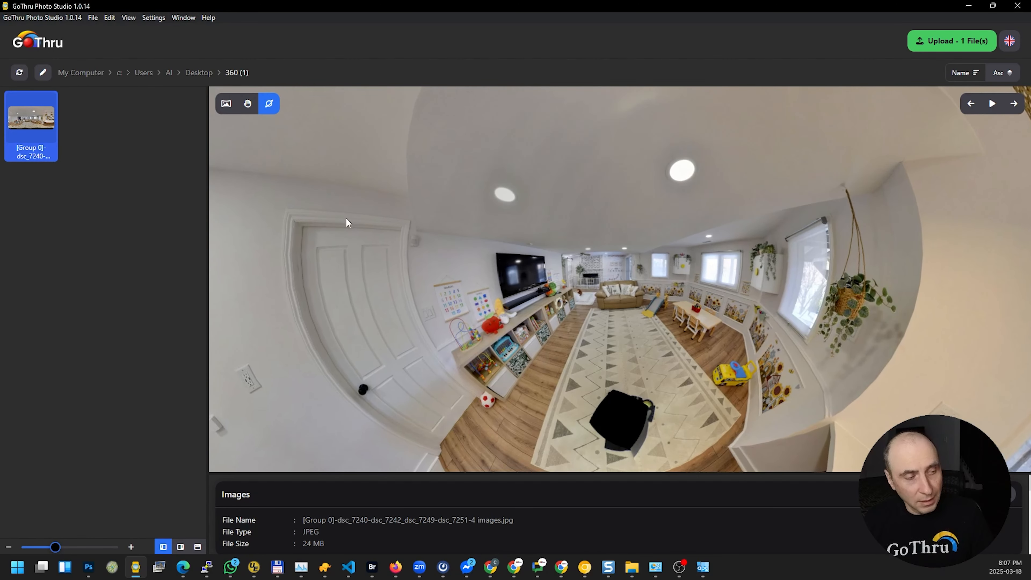
{"action": "left_click_drag", "start_coordinate": [386, 251], "coordinate": [408, 320]}
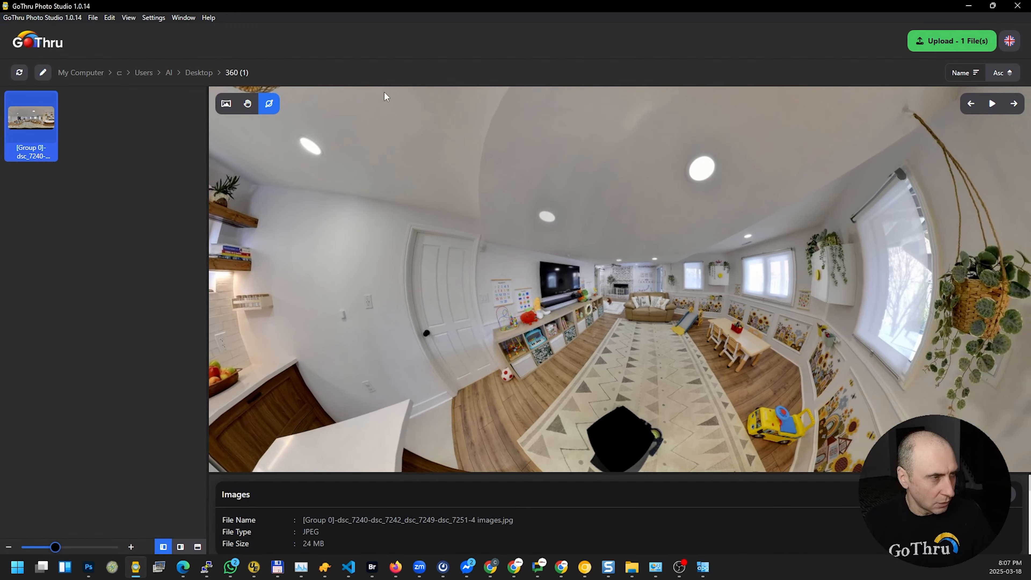
Return to Autopano Giga and close both the four-image group and its stitched panorama
{"action": "left_click", "coordinate": [967, 6]}
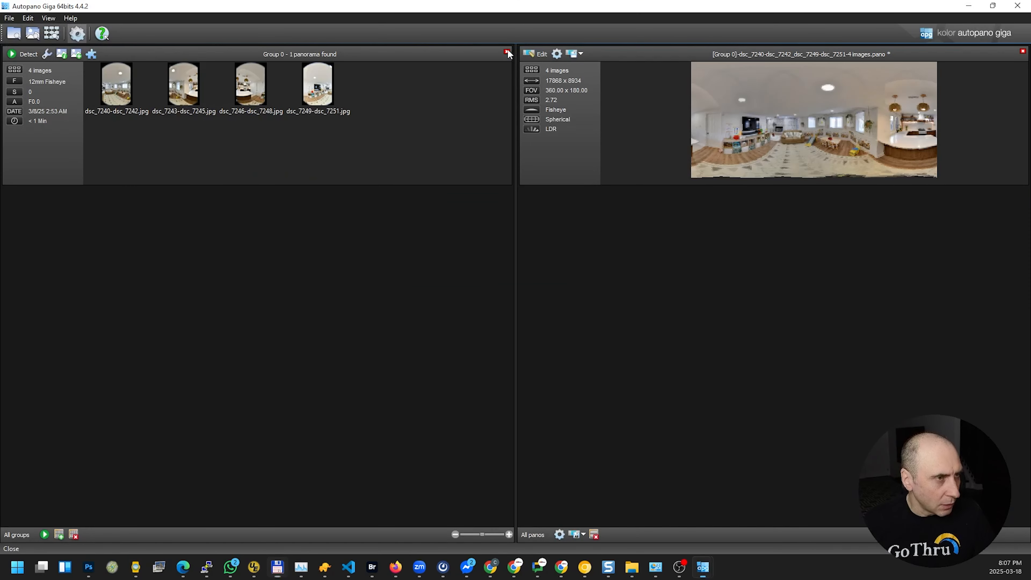
{"action": "left_click", "coordinate": [507, 52]}
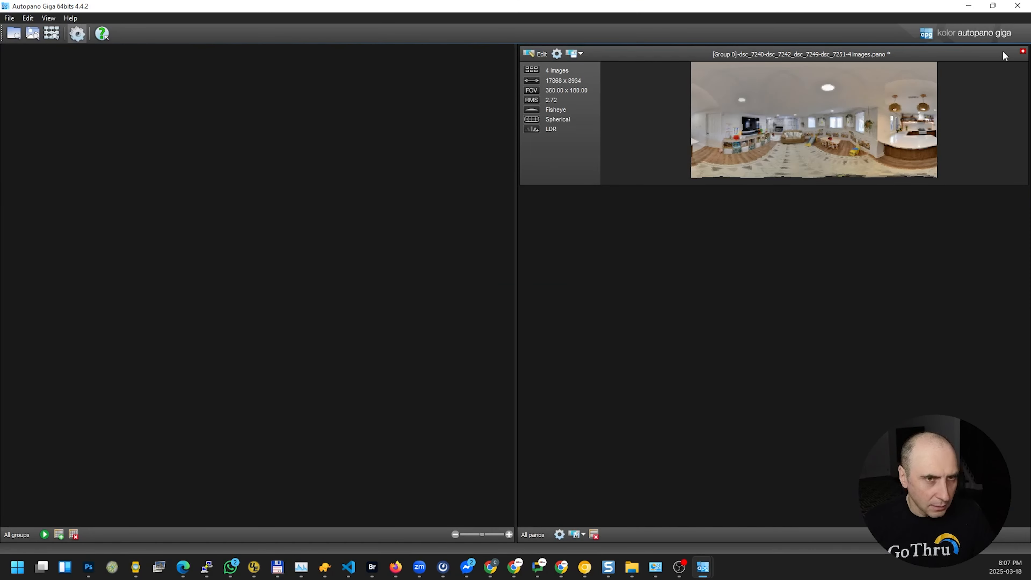
{"action": "left_click", "coordinate": [1024, 54]}
{"action": "left_click", "coordinate": [592, 300]}
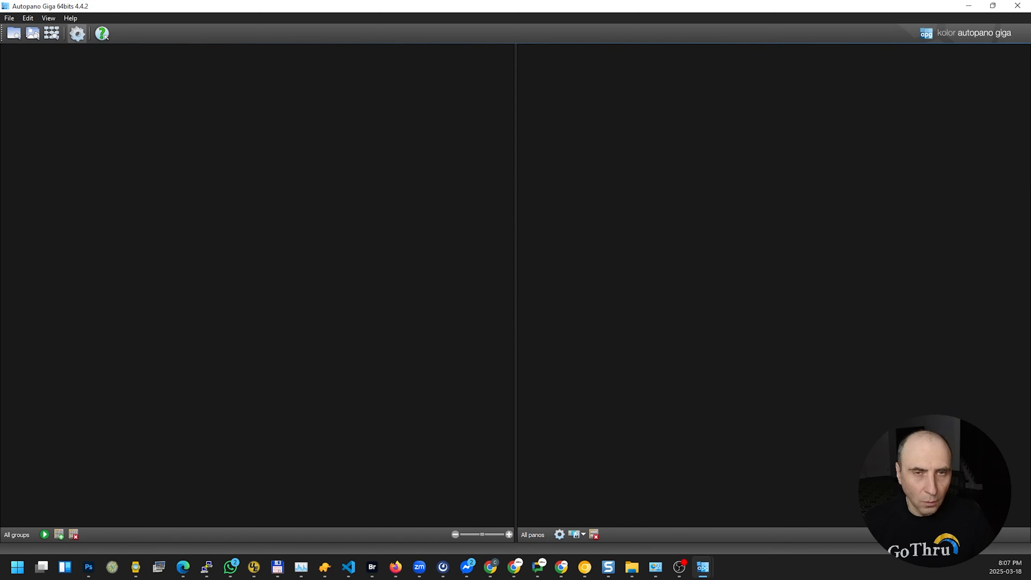
Switch to GoThru Photo Studio and open the JPG\enfused folder of the 20250307 shoot on drive K
{"action": "key", "text": "alt+Tab"}
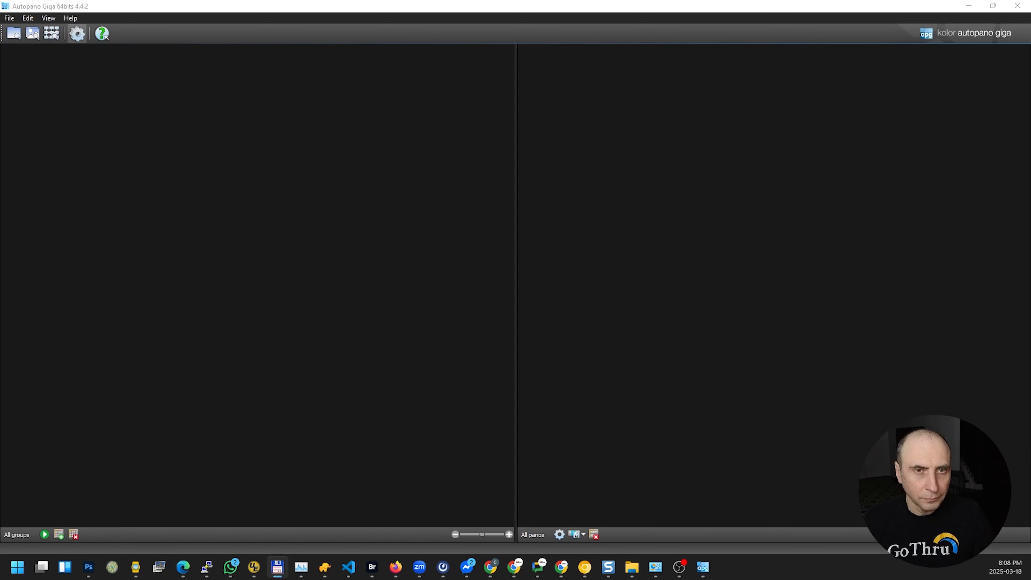
{"action": "key", "text": "alt+Tab"}
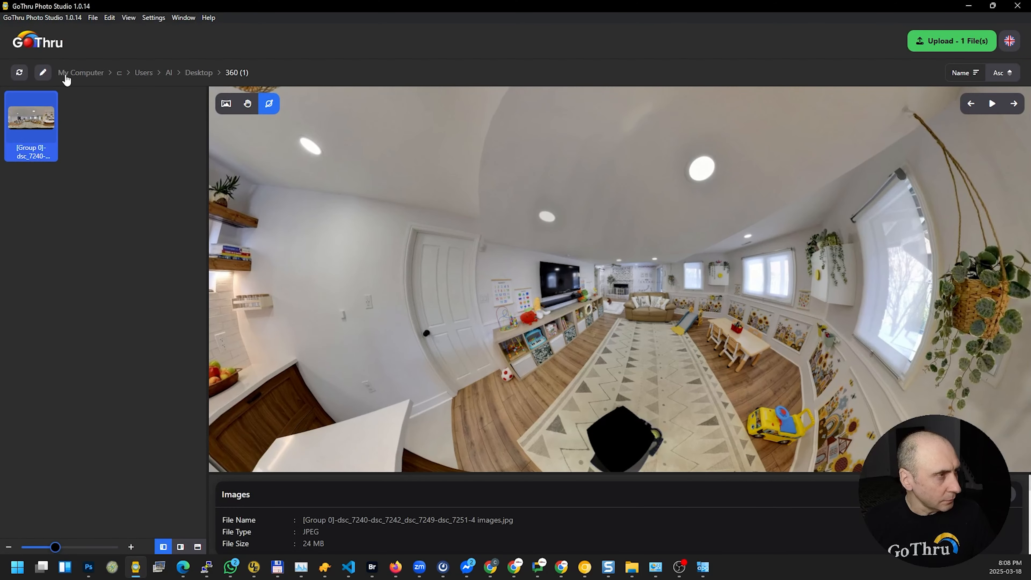
{"action": "left_click", "coordinate": [44, 73]}
{"action": "left_click_drag", "start_coordinate": [57, 77], "coordinate": [230, 70]}
{"action": "type", "text": "k:\\Work\\Google\\2025\\20250307 - Leo\\JPG\\enfused"}
{"action": "key", "text": "Return"}
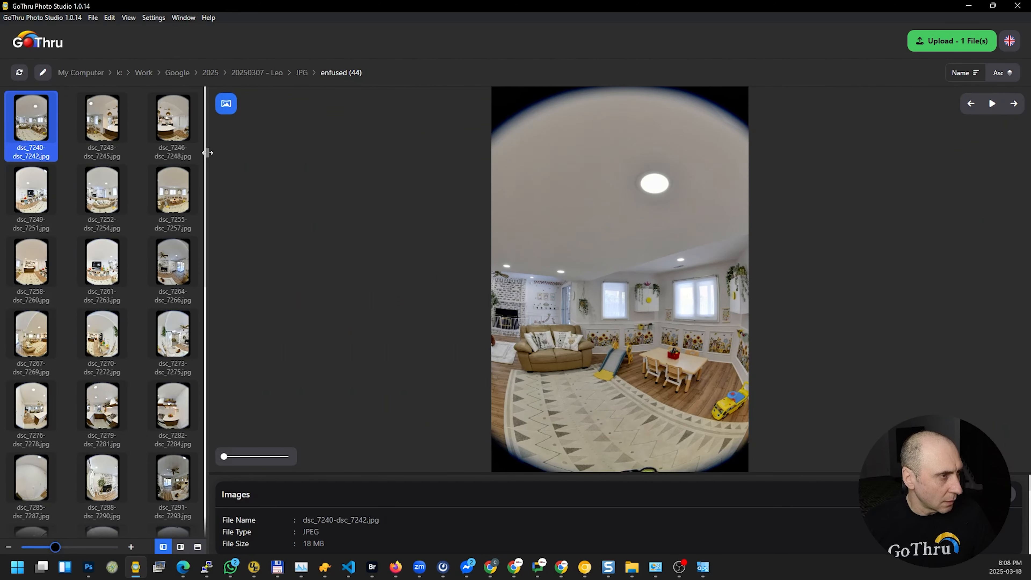
Widen the thumbnail list to four columns and move the GoThru Photo Studio window aside to uncover Autopano Giga
{"action": "left_click_drag", "start_coordinate": [206, 152], "coordinate": [243, 151]}
{"action": "key", "text": "Down"}
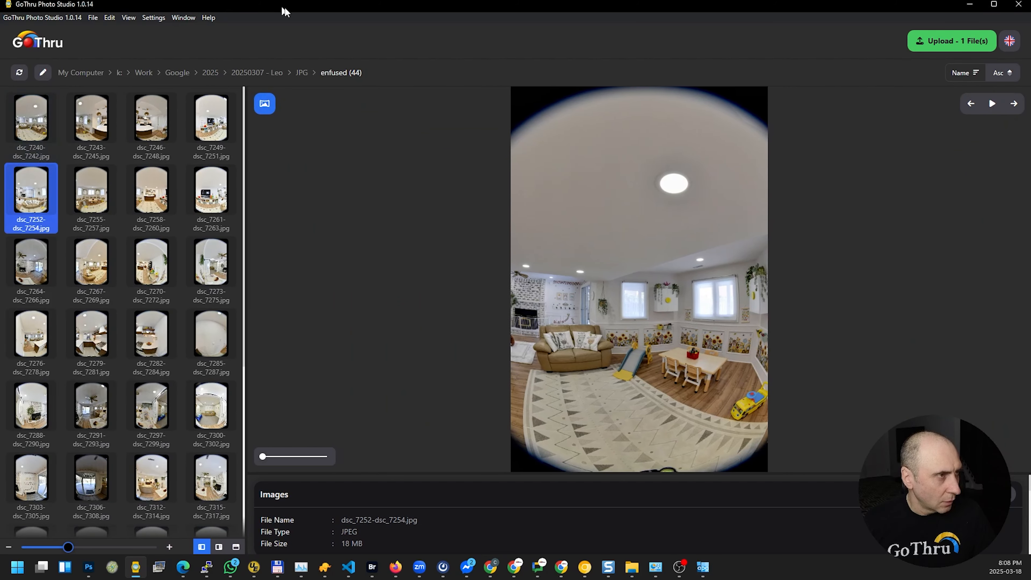
{"action": "left_click_drag", "start_coordinate": [279, 11], "coordinate": [559, 39]}
Try adding the first twelve enfused images to Autopano Giga as one single group, and remove that group
{"action": "left_click", "coordinate": [303, 180]}
{"action": "left_click", "coordinate": [482, 307], "text": "shift"}
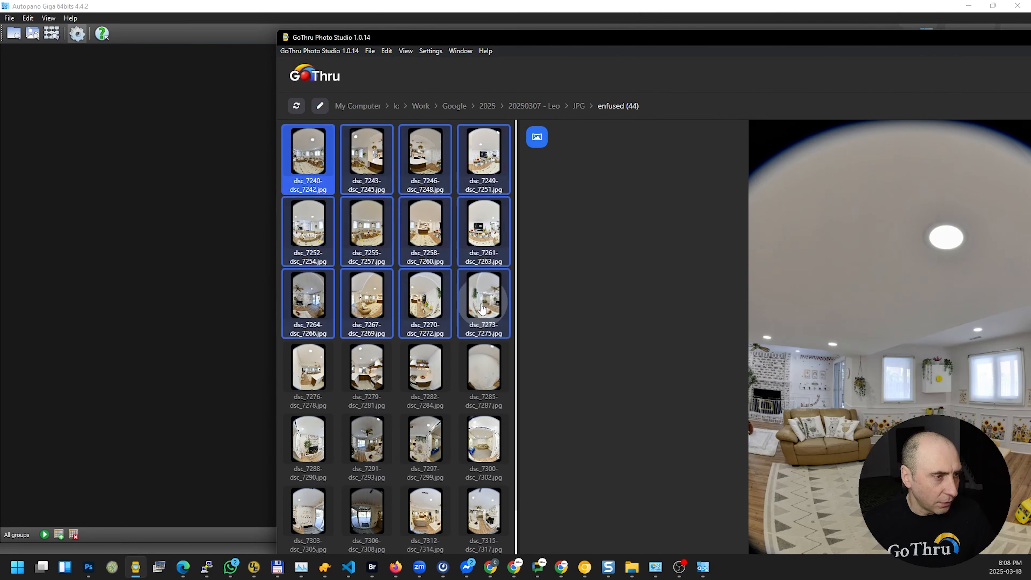
{"action": "left_click_drag", "start_coordinate": [484, 300], "coordinate": [117, 223]}
{"action": "left_click", "coordinate": [229, 263]}
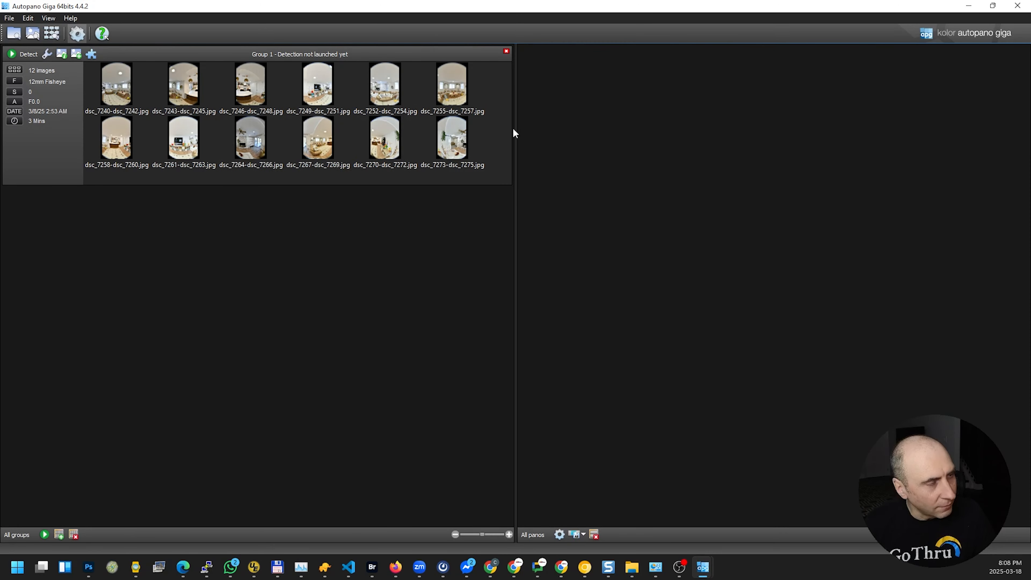
{"action": "left_click", "coordinate": [508, 52]}
Add the first four enfused images, dsc_7240-dsc_7242.jpg through dsc_7249-dsc_7251.jpg, from GoThru Photo Studio to Autopano Giga as a group
{"action": "key", "text": "alt+Tab"}
{"action": "left_click", "coordinate": [321, 159]}
{"action": "left_click", "coordinate": [483, 156], "text": "shift"}
{"action": "left_click_drag", "start_coordinate": [483, 156], "coordinate": [228, 179]}
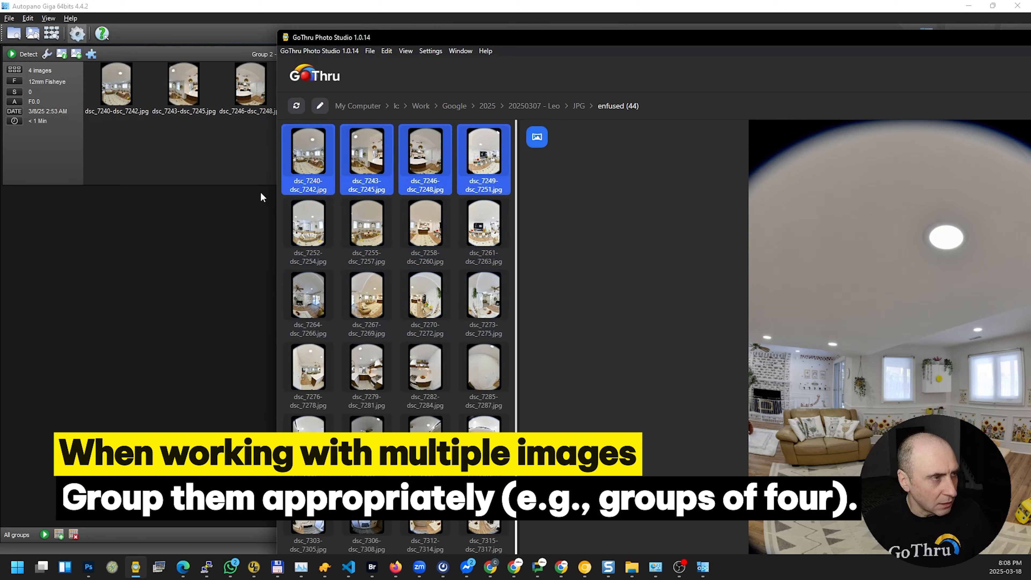
Add the next eight enfused images as two separate groups of four, starting with dsc_7252-dsc_7254.jpg and dsc_7264-dsc_7266.jpg
{"action": "left_click", "coordinate": [310, 239]}
{"action": "left_click", "coordinate": [486, 233], "text": "shift"}
{"action": "left_click_drag", "start_coordinate": [486, 233], "coordinate": [207, 227]}
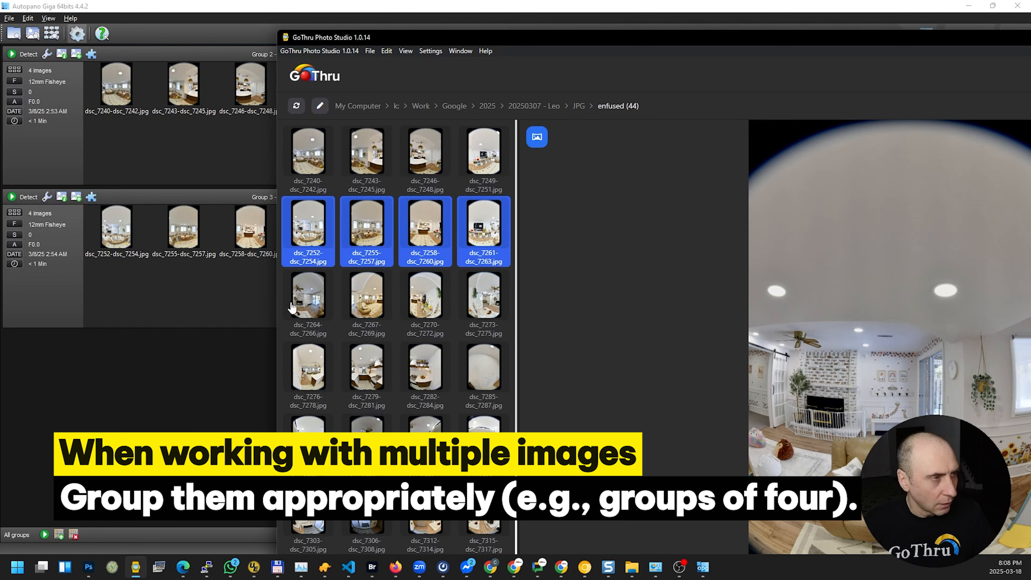
{"action": "left_click", "coordinate": [309, 296]}
{"action": "left_click", "coordinate": [483, 297], "text": "shift"}
{"action": "left_click_drag", "start_coordinate": [483, 296], "coordinate": [181, 355]}
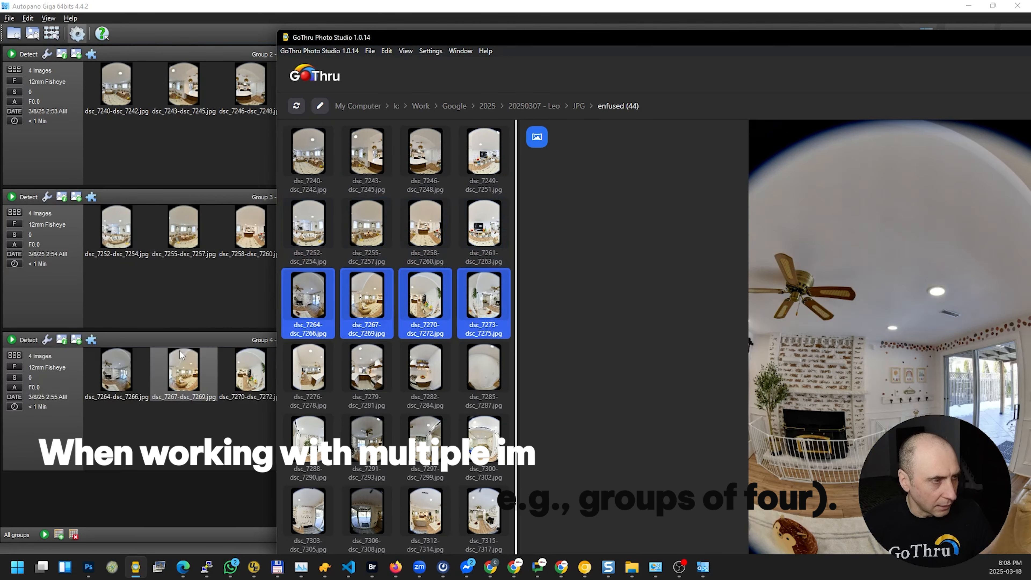
Bring Autopano Giga forward and run panorama detection on all three groups
{"action": "left_click", "coordinate": [196, 20]}
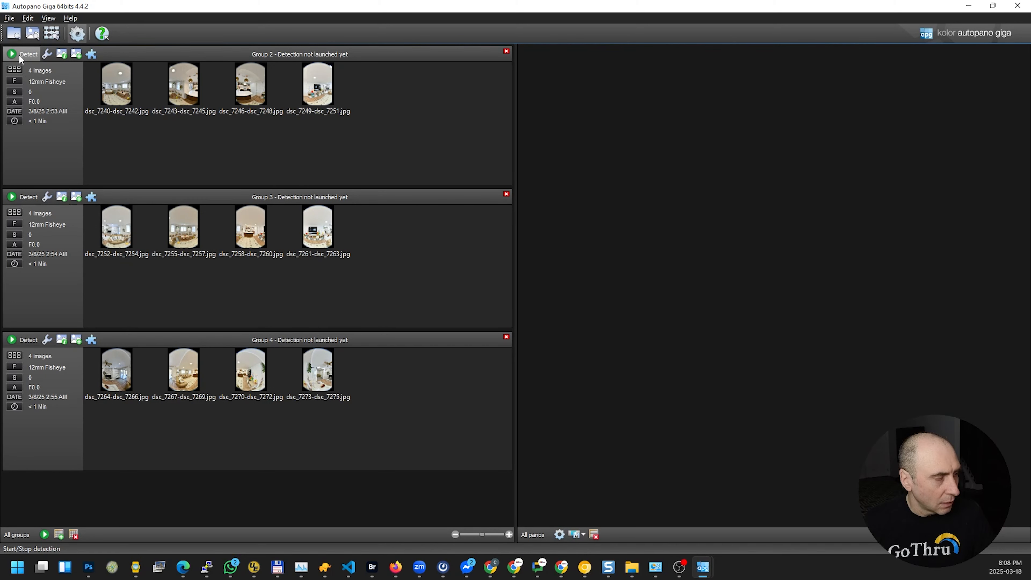
{"action": "left_click", "coordinate": [43, 535]}
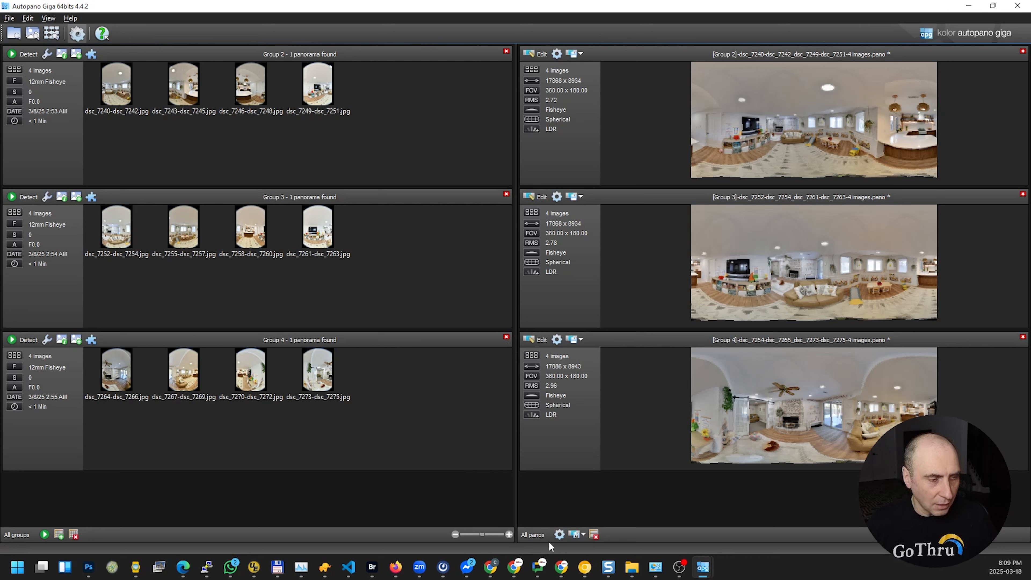
Start rendering all panoramas, set the output folder to the Desktop's 360 folder, and render the Group 2 panorama
{"action": "left_click", "coordinate": [559, 535]}
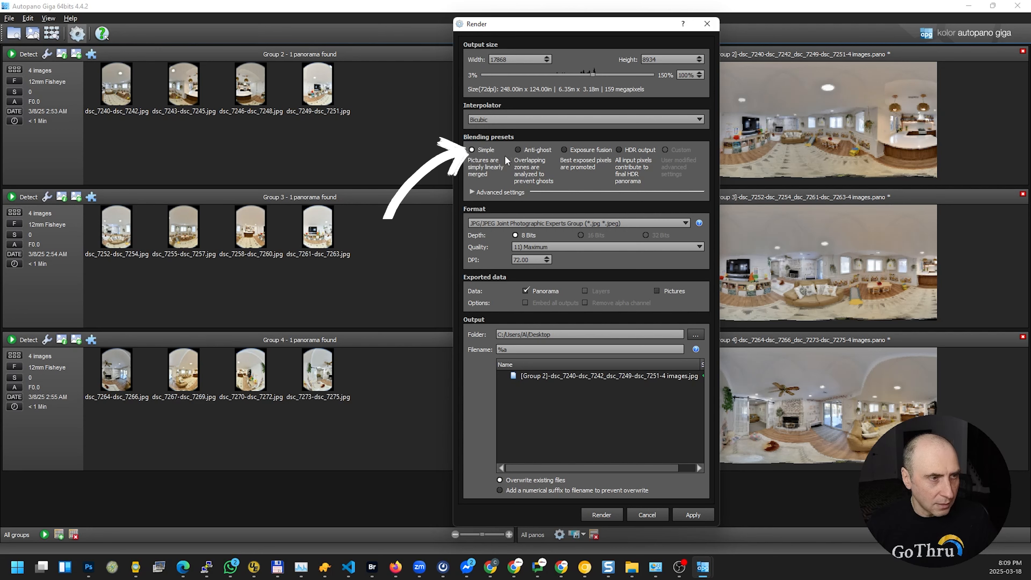
{"action": "left_click_drag", "start_coordinate": [606, 27], "coordinate": [350, 38]}
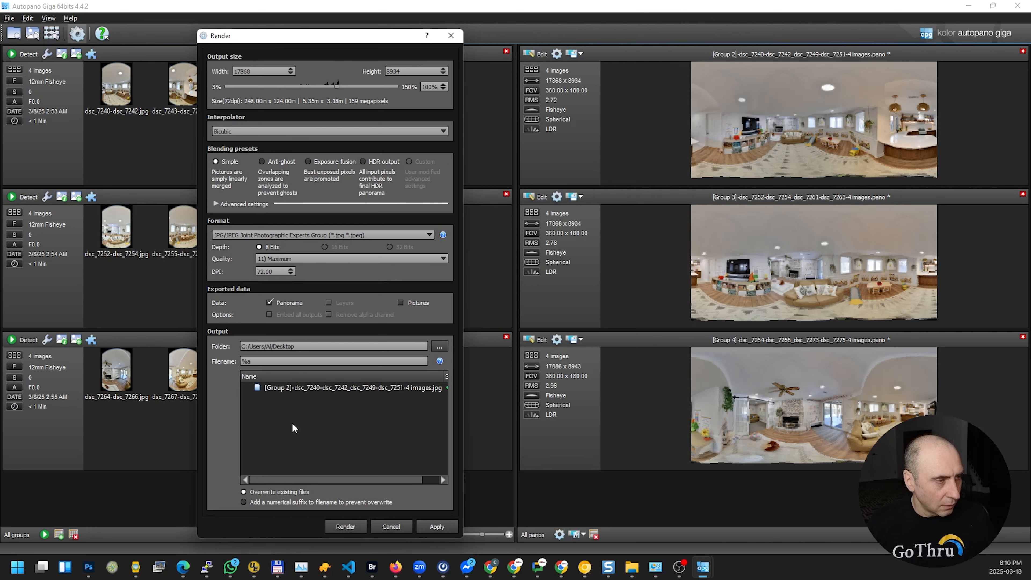
{"action": "left_click", "coordinate": [439, 345]}
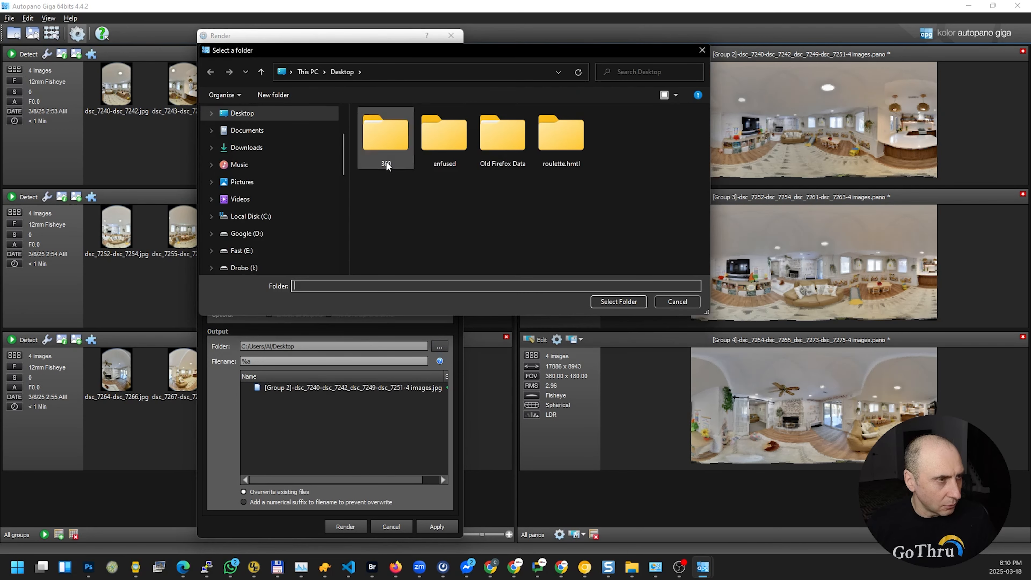
{"action": "double_click", "coordinate": [382, 134]}
{"action": "left_click", "coordinate": [618, 301]}
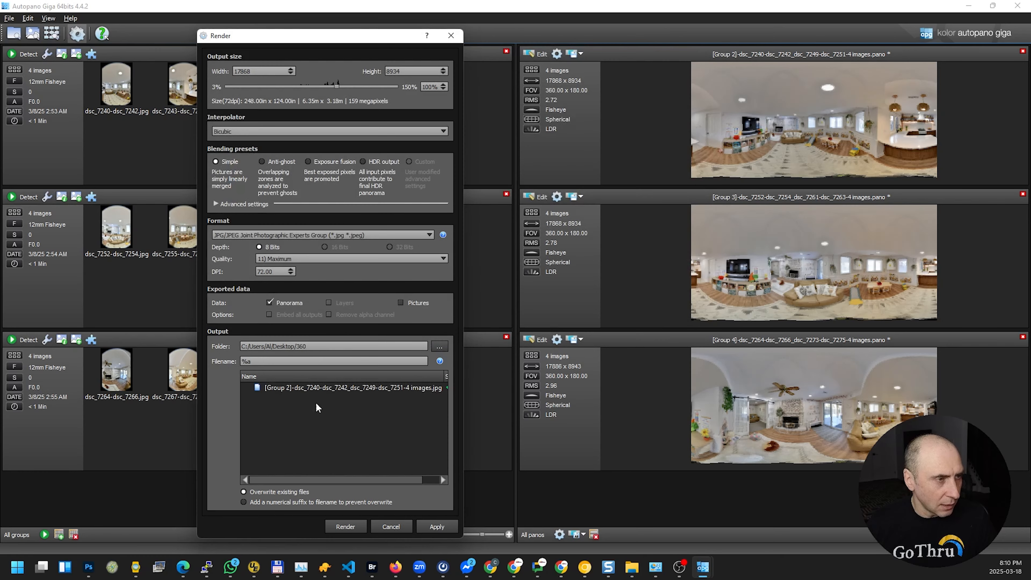
{"action": "left_click", "coordinate": [343, 527]}
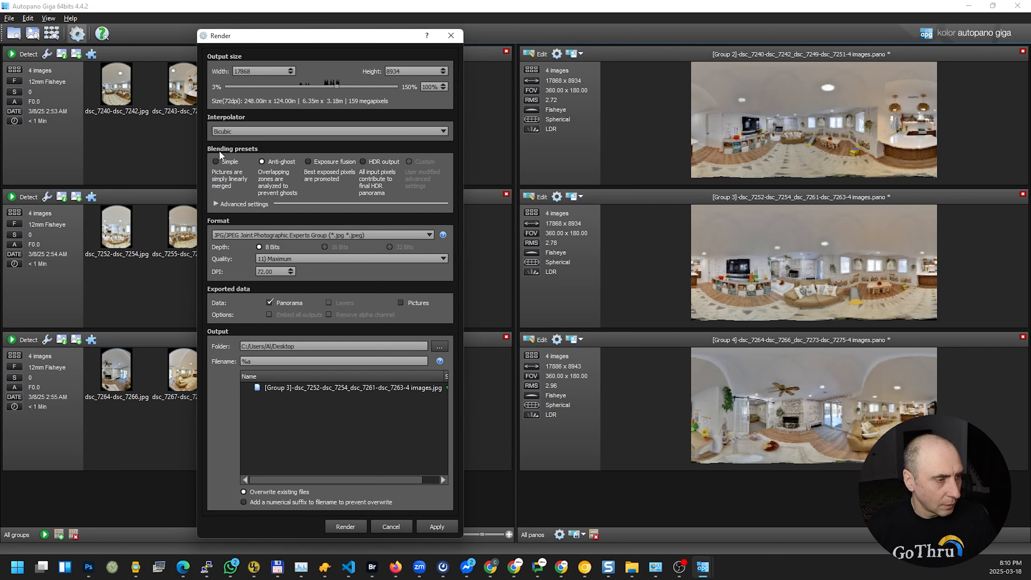
Choose the Simple blending preset for the Group 3 panorama and render both it and the Group 4 panorama
{"action": "left_click", "coordinate": [222, 160]}
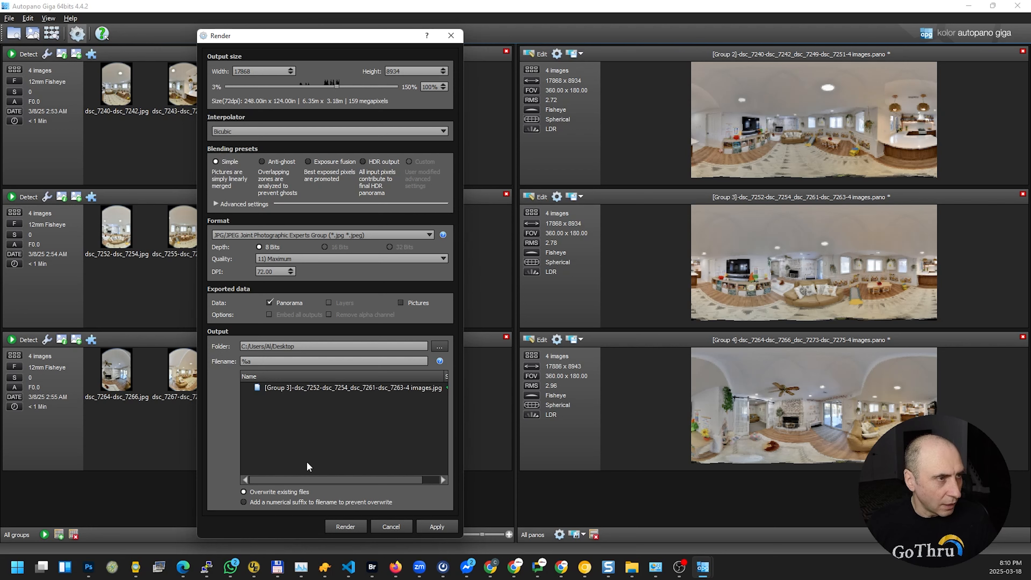
{"action": "left_click", "coordinate": [339, 528]}
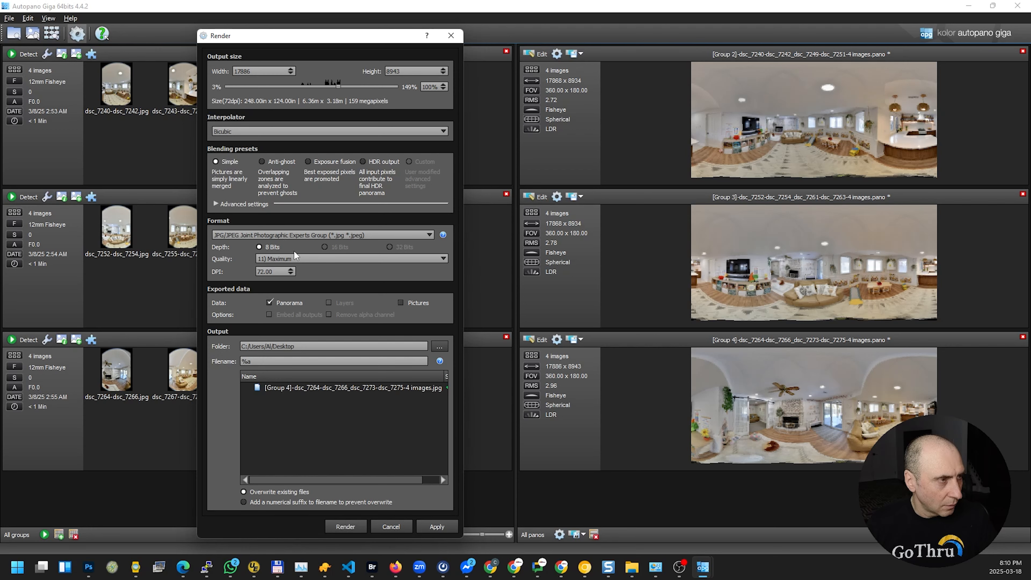
{"action": "left_click", "coordinate": [346, 525]}
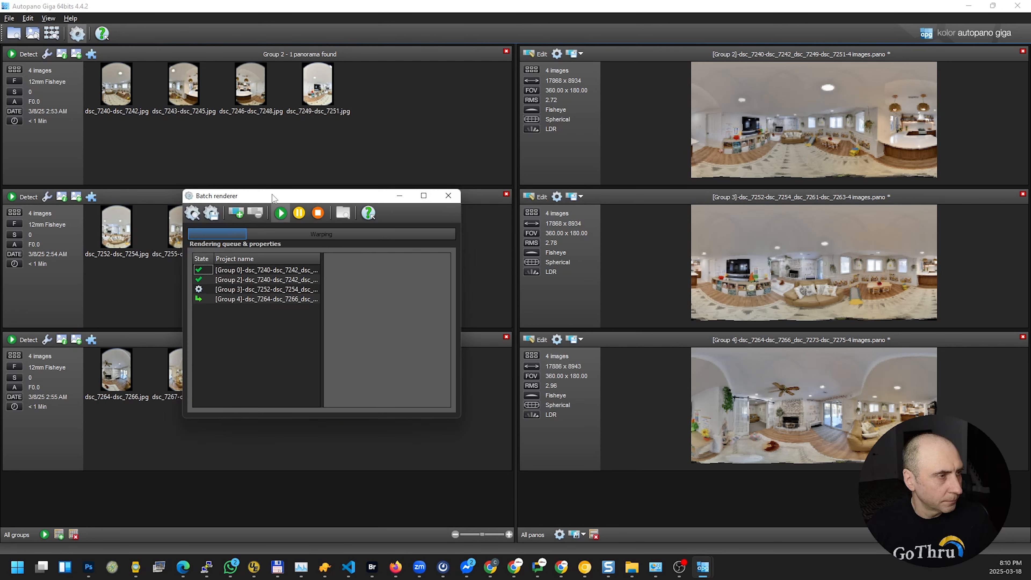
{"action": "left_click_drag", "start_coordinate": [273, 198], "coordinate": [269, 139]}
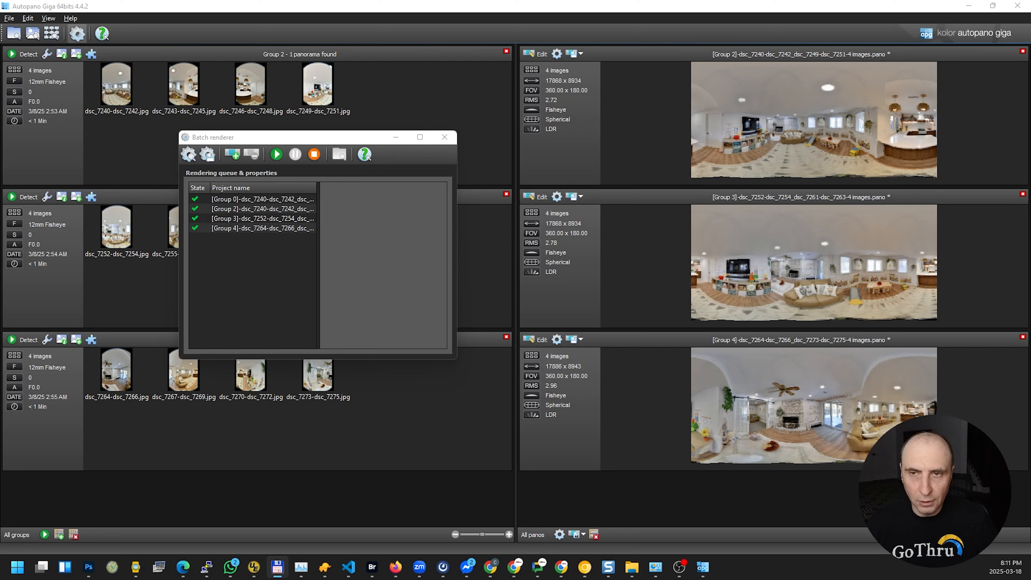
Switch to GoThru Photo Studio and open the Desktop's 360 folder
{"action": "key", "text": "alt+Tab"}
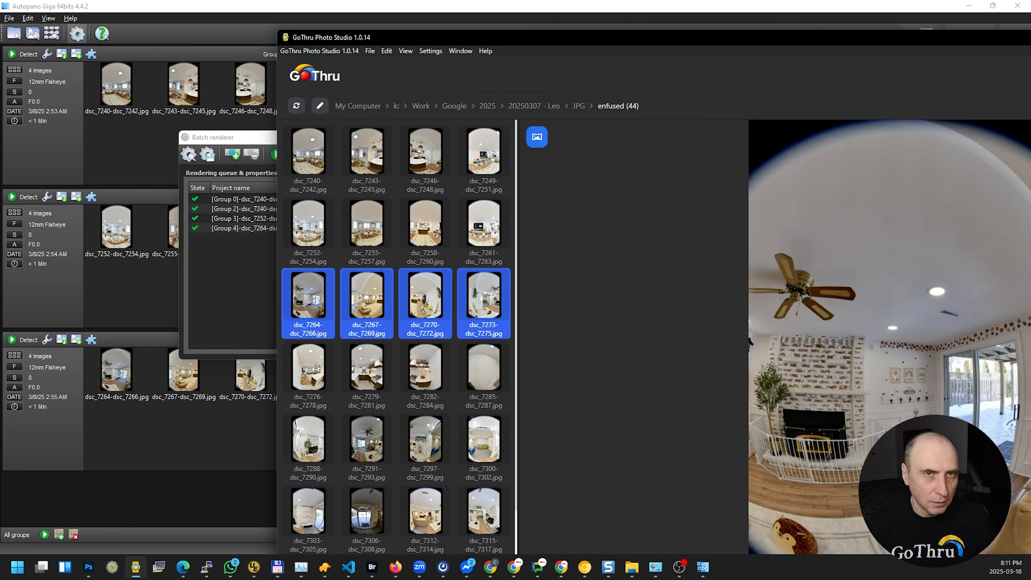
{"action": "left_click", "coordinate": [321, 105]}
{"action": "key", "text": "ctrl+a"}
{"action": "type", "text": "C:\\Users\\Al\\Desktop\\360 (2)"}
{"action": "key", "text": "Return"}
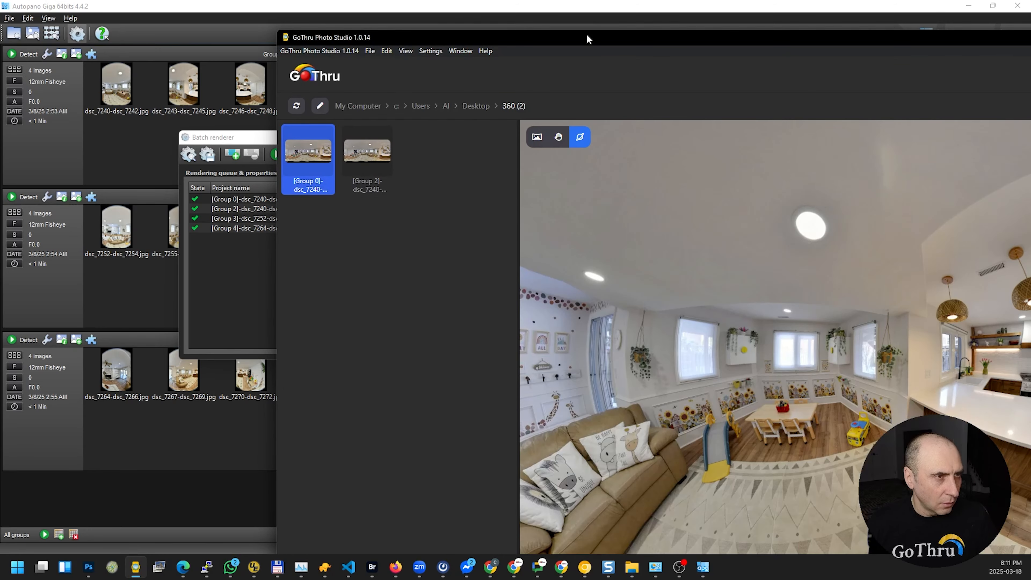
Maximize the window and compare the Group 0 and Group 2 panoramas in the interactive 360 view
{"action": "double_click", "coordinate": [587, 37]}
{"action": "left_click_drag", "start_coordinate": [527, 329], "coordinate": [785, 255]}
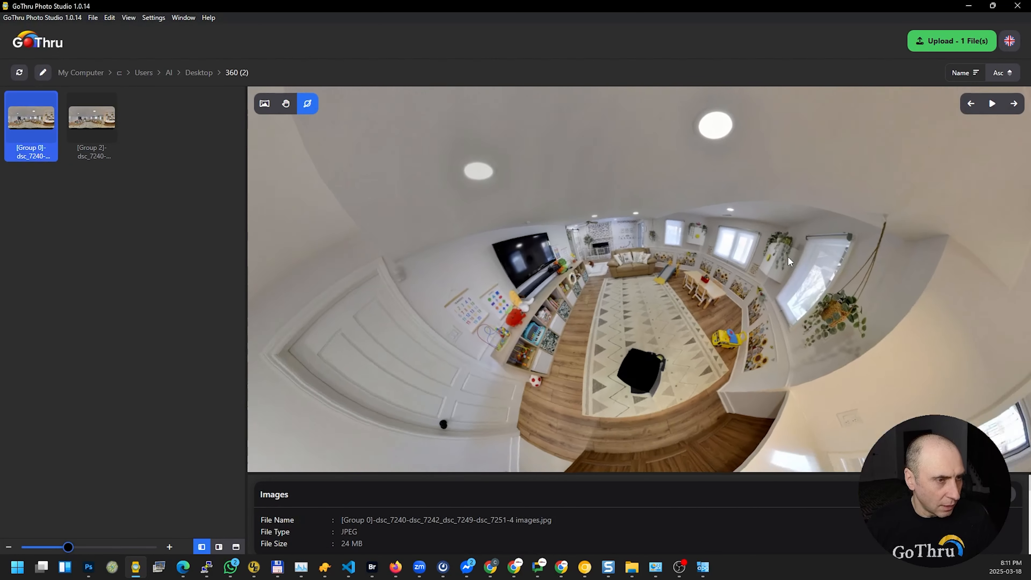
{"action": "left_click", "coordinate": [73, 125]}
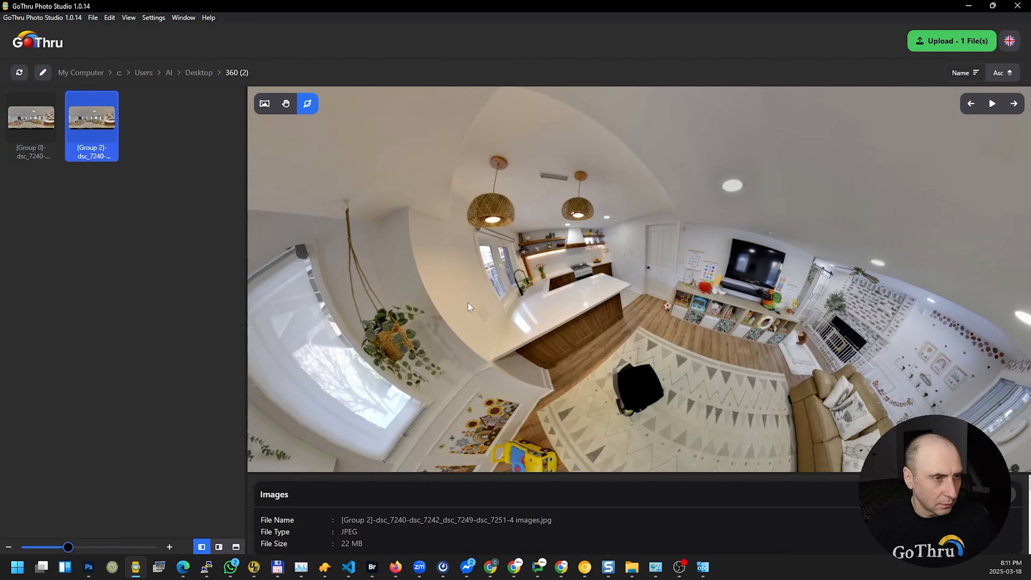
{"action": "left_click_drag", "start_coordinate": [468, 302], "coordinate": [456, 303]}
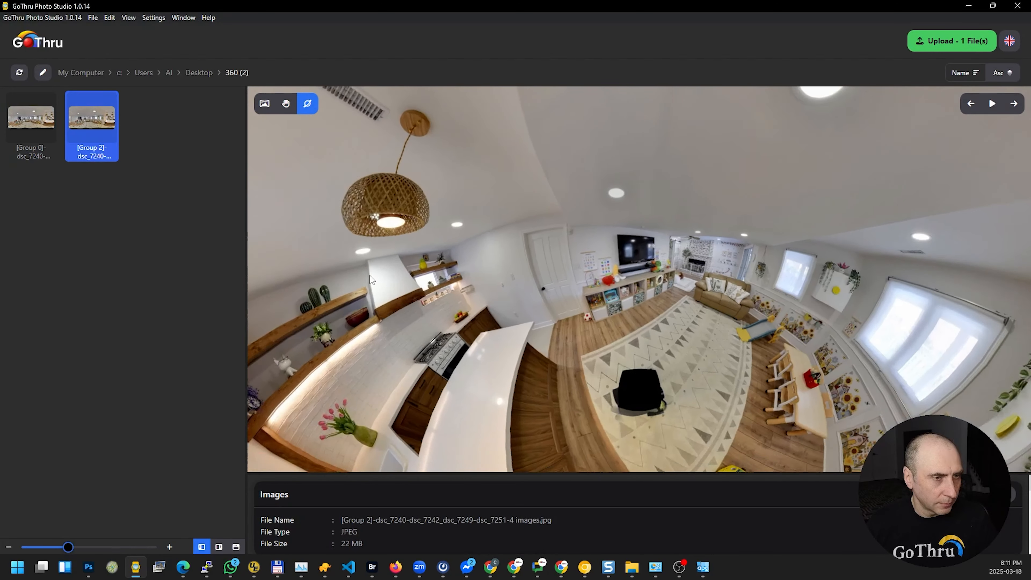
{"action": "left_click", "coordinate": [32, 115]}
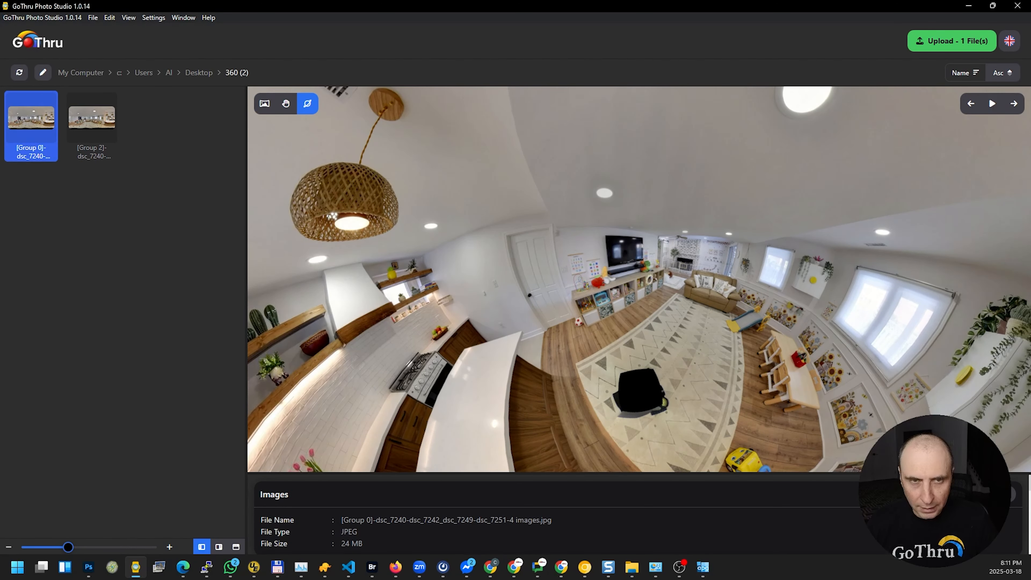
Refresh the 360 folder and view the rendered Group 3 and Group 4 panoramas
{"action": "key", "text": "alt+Tab"}
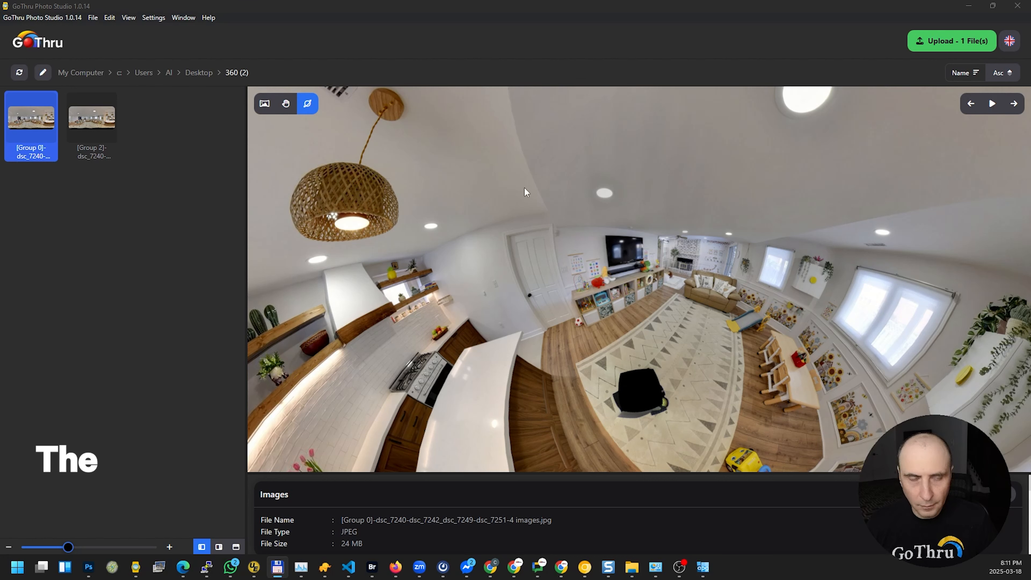
{"action": "left_click", "coordinate": [174, 129]}
{"action": "left_click", "coordinate": [19, 72]}
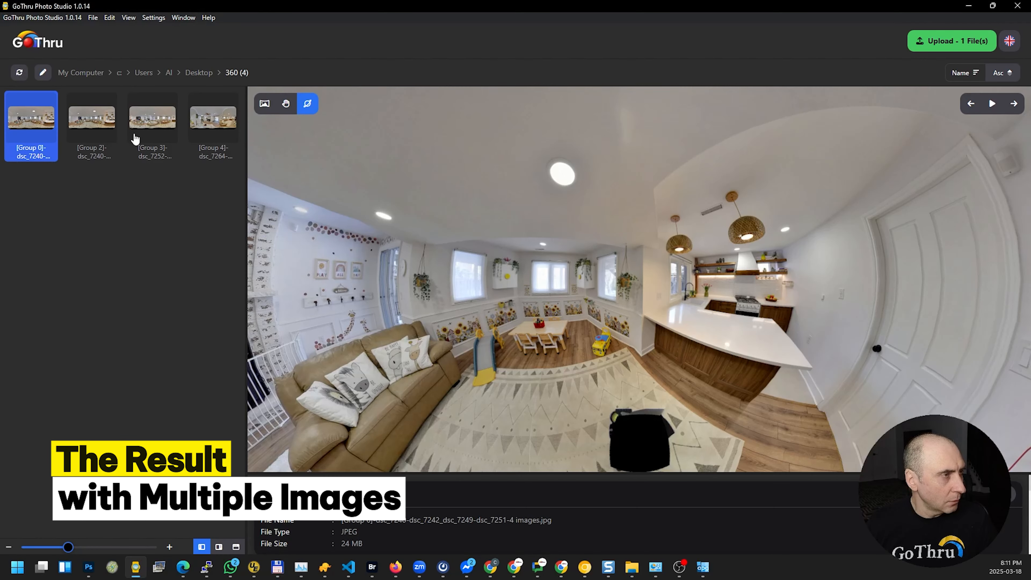
{"action": "left_click", "coordinate": [138, 138]}
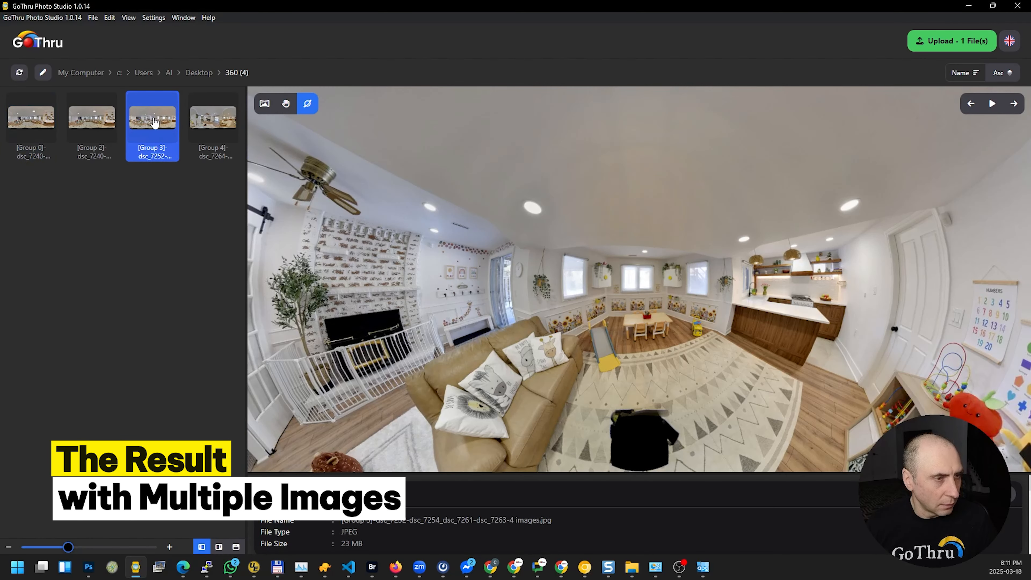
{"action": "left_click", "coordinate": [231, 118]}
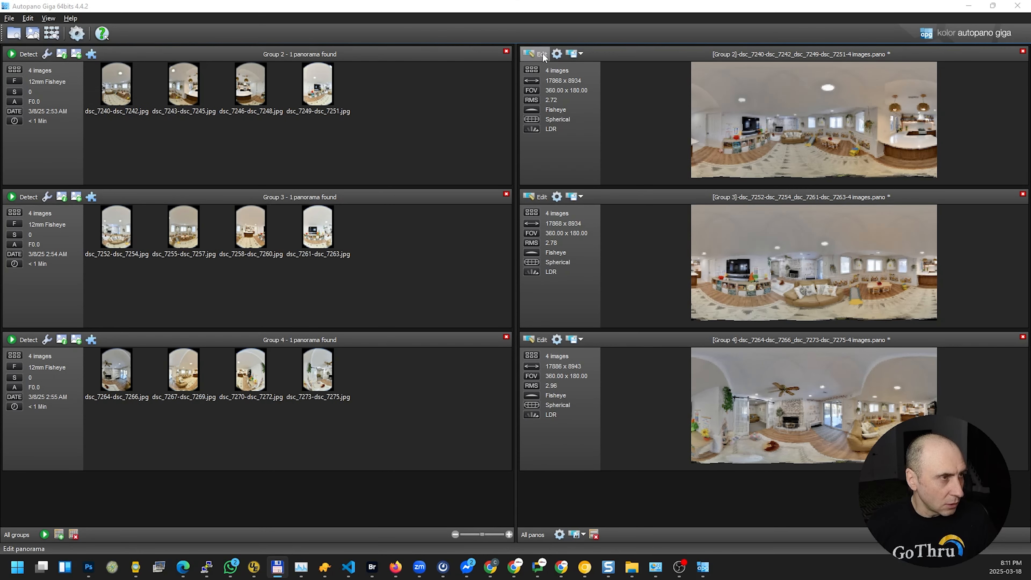
Return to Autopano Giga and remove all three image groups
{"action": "left_click", "coordinate": [506, 51]}
{"action": "left_click", "coordinate": [506, 52]}
{"action": "left_click", "coordinate": [506, 52]}
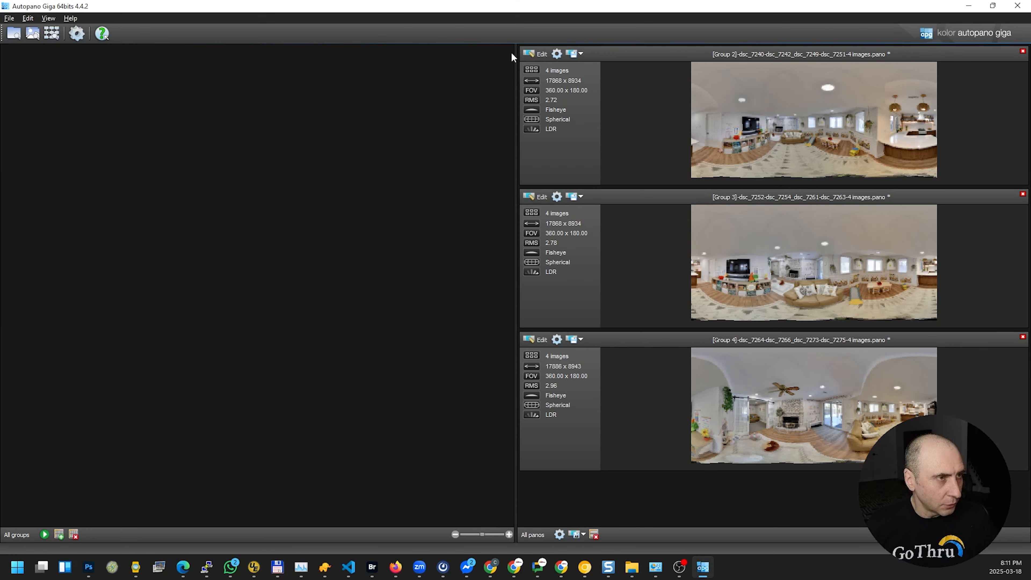
Close the Group 2, Group 3 and Group 4 panoramas without saving their changes
{"action": "left_click", "coordinate": [1022, 51]}
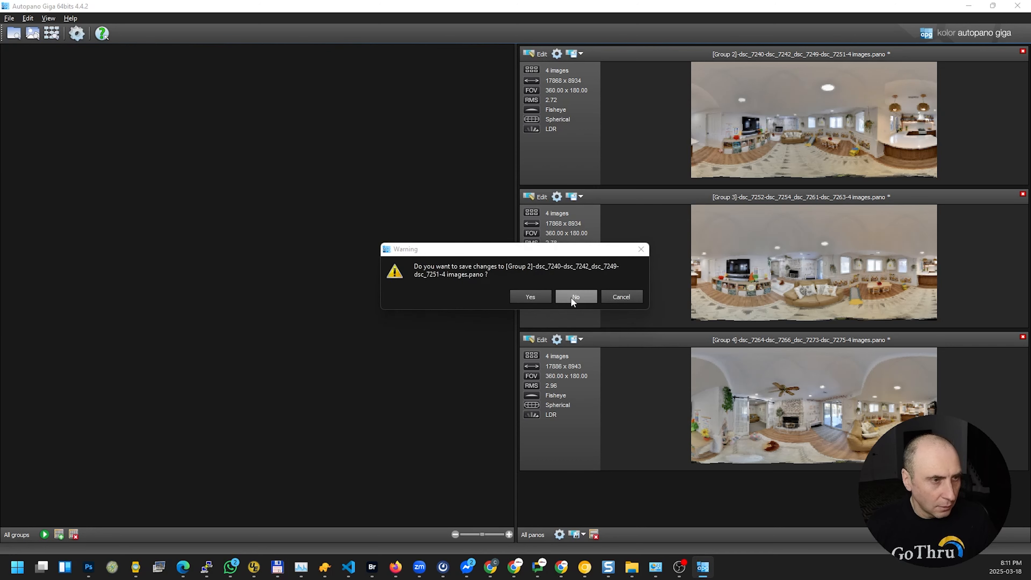
{"action": "left_click", "coordinate": [575, 298]}
{"action": "left_click", "coordinate": [1022, 52]}
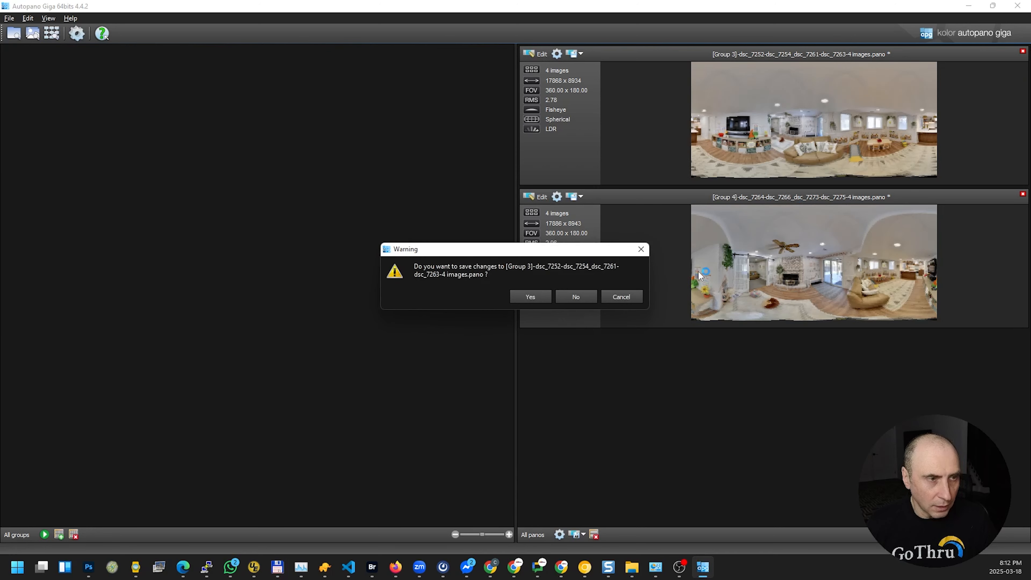
{"action": "left_click", "coordinate": [574, 298]}
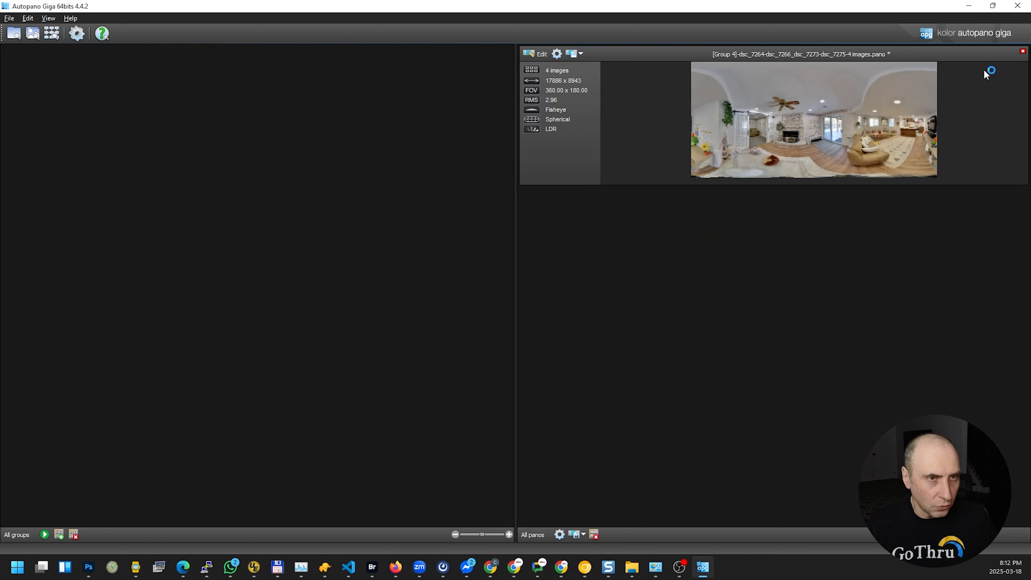
{"action": "left_click", "coordinate": [1022, 52]}
{"action": "left_click", "coordinate": [574, 299]}
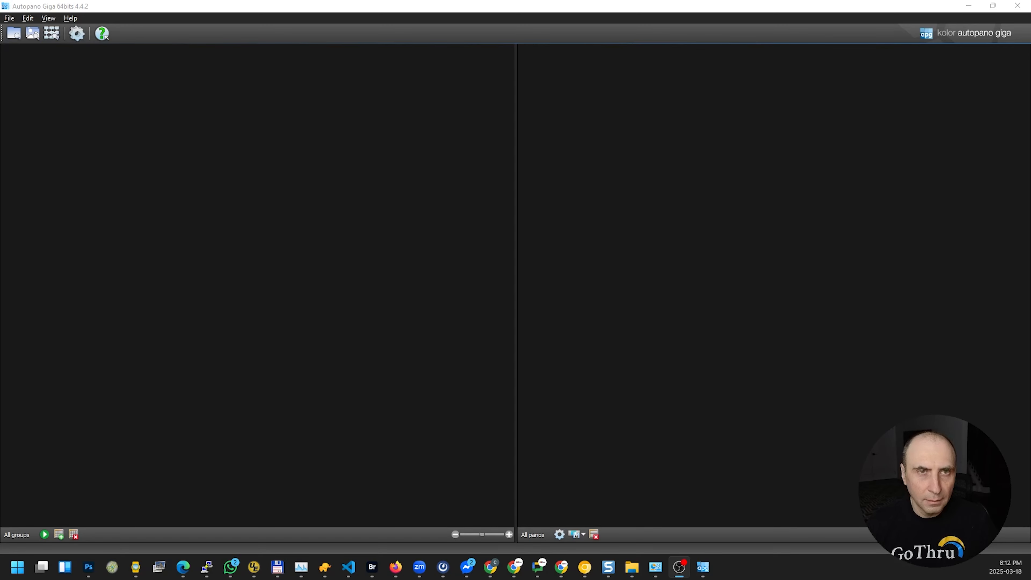
Switch to GoThru Photo Studio, open the JPG folder of the 20250307 shoot on drive K, and view DSC_7241.JPG
{"action": "key", "text": "alt+Tab"}
{"action": "left_click", "coordinate": [43, 73]}
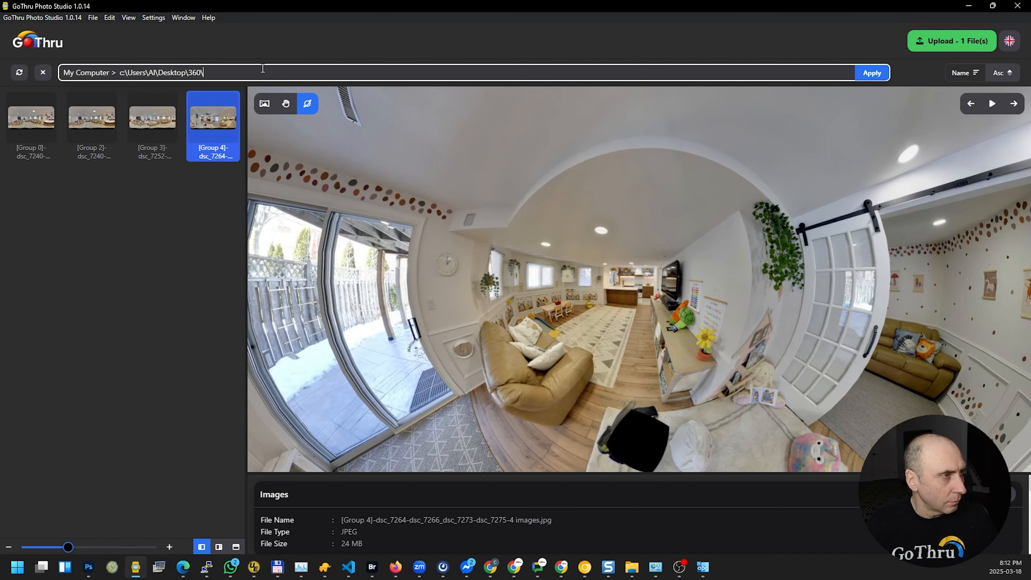
{"action": "triple_click", "coordinate": [262, 72]}
{"action": "type", "text": "k:\\Work\\Google\\2025\\20250307 - Leo\\JPG"}
{"action": "key", "text": "Return"}
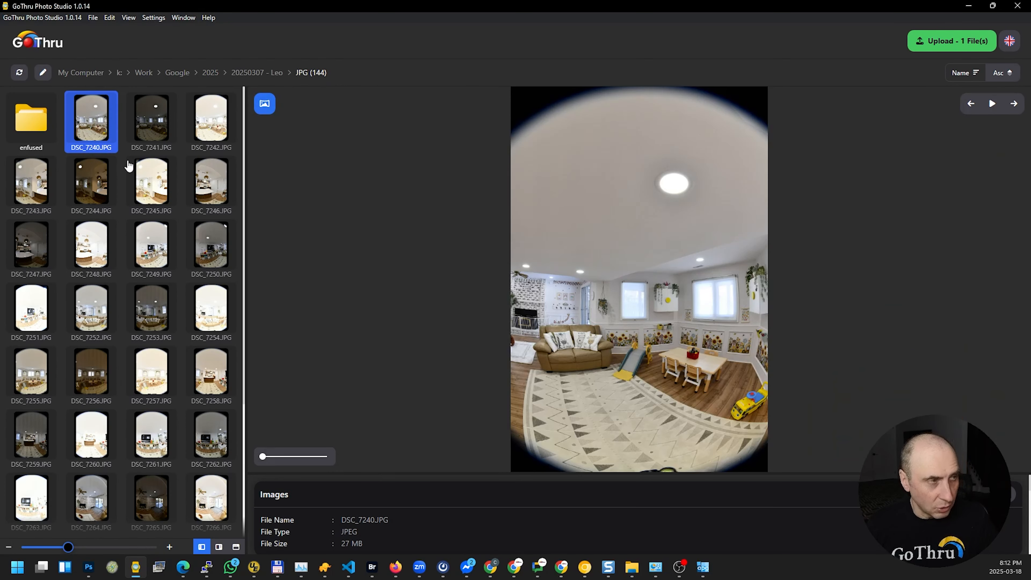
{"action": "left_click", "coordinate": [162, 128]}
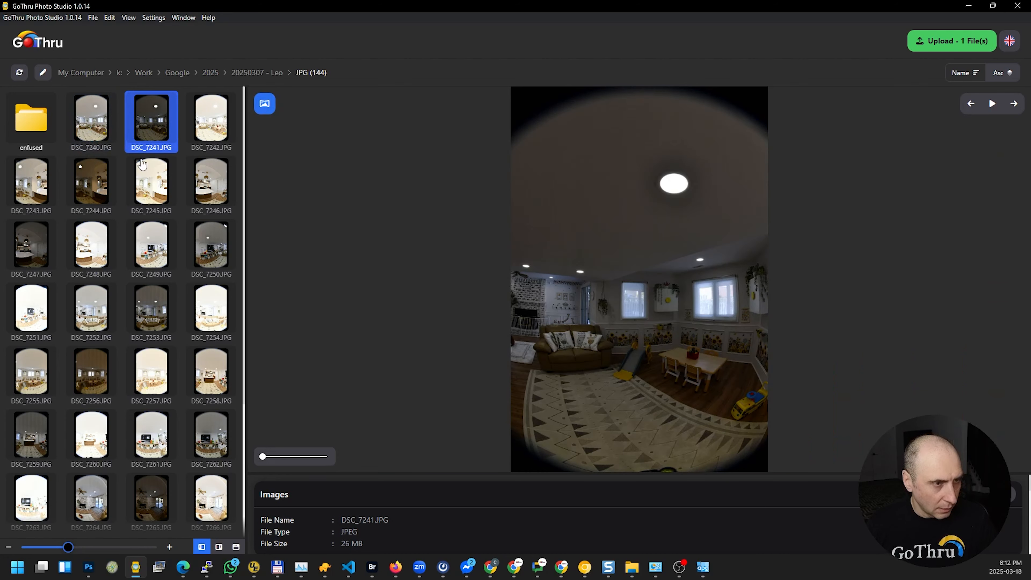
View the bracketed exposures DSC_7240.JPG, DSC_7241.JPG and DSC_7242.JPG one after another
{"action": "left_click", "coordinate": [91, 135]}
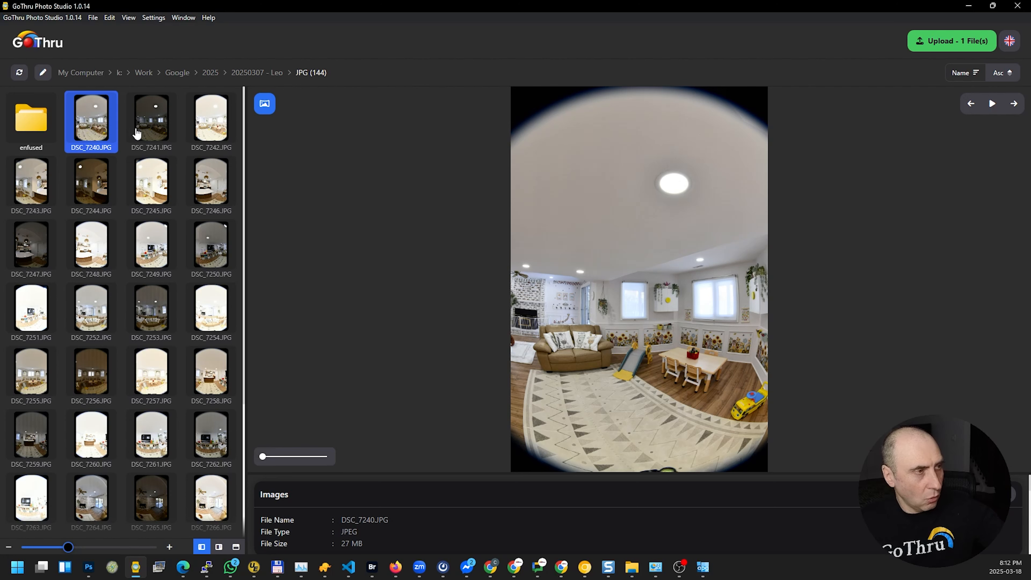
{"action": "left_click", "coordinate": [157, 134]}
{"action": "left_click", "coordinate": [202, 133]}
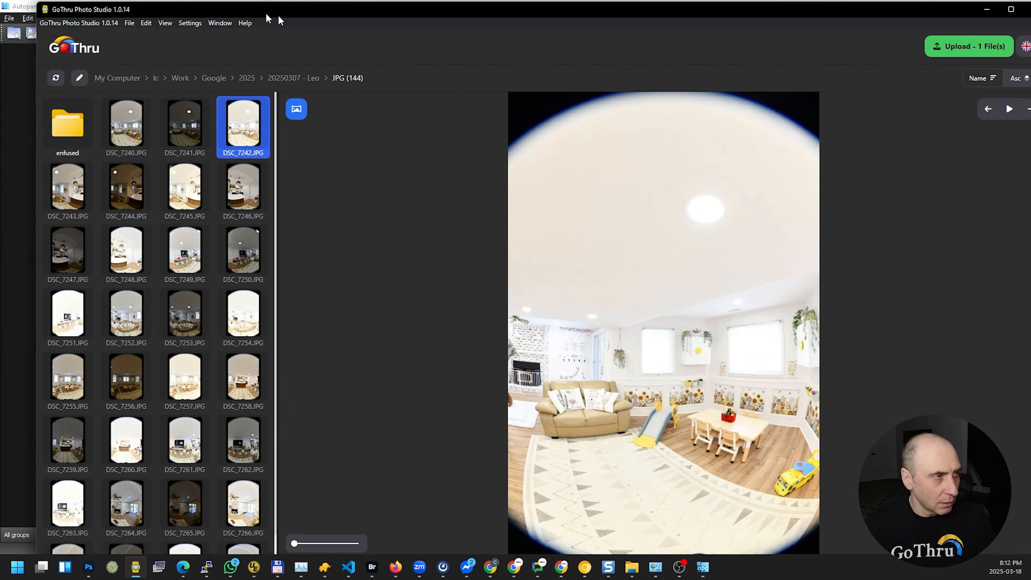
Add images DSC_7240.JPG through DSC_7251.JPG to Autopano Giga as a new group and run panorama detection on it
{"action": "double_click", "coordinate": [276, 6]}
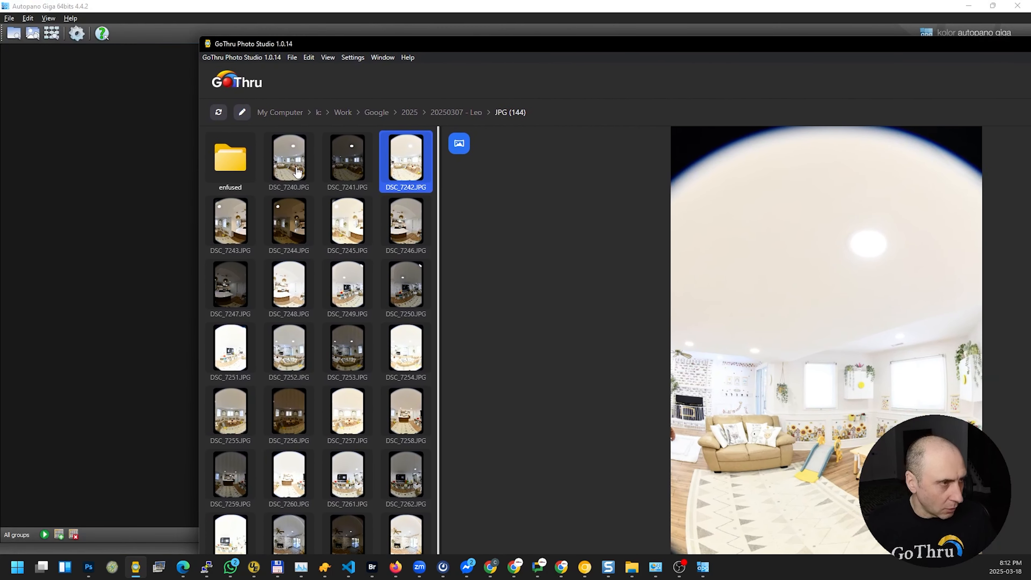
{"action": "left_click", "coordinate": [278, 175]}
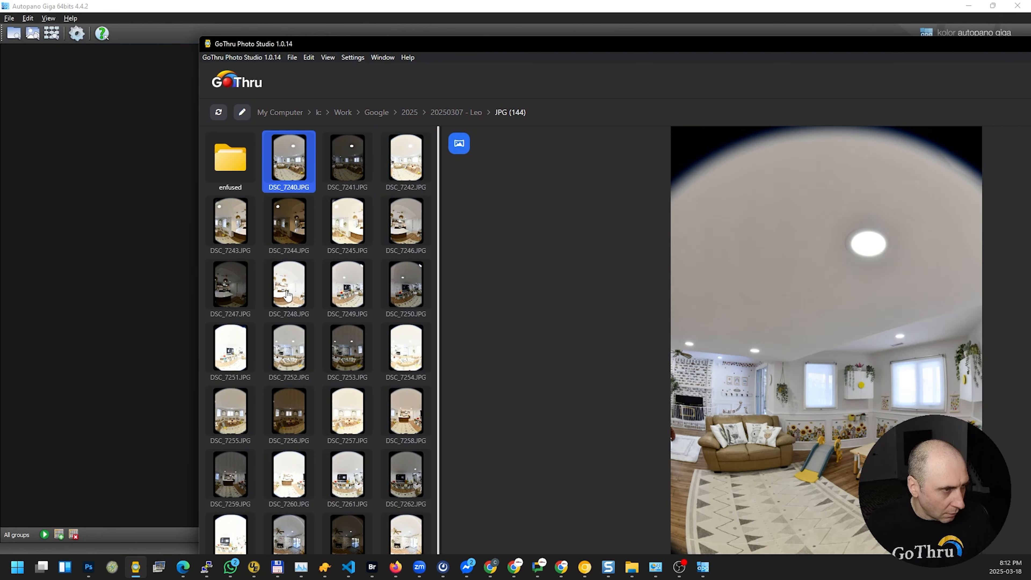
{"action": "left_click", "coordinate": [226, 365], "text": "shift"}
{"action": "left_click_drag", "start_coordinate": [226, 365], "coordinate": [136, 163]}
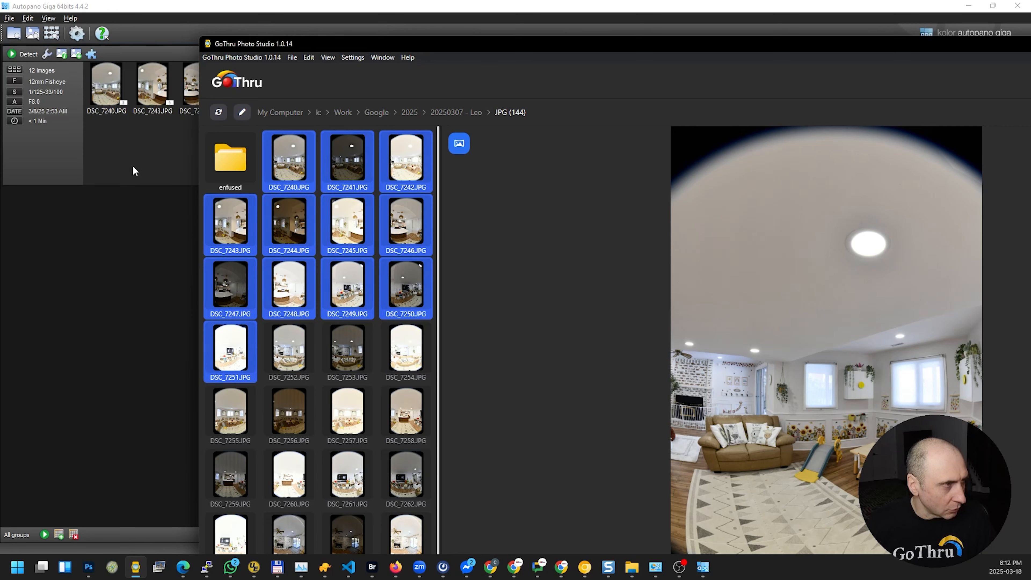
{"action": "left_click", "coordinate": [183, 15]}
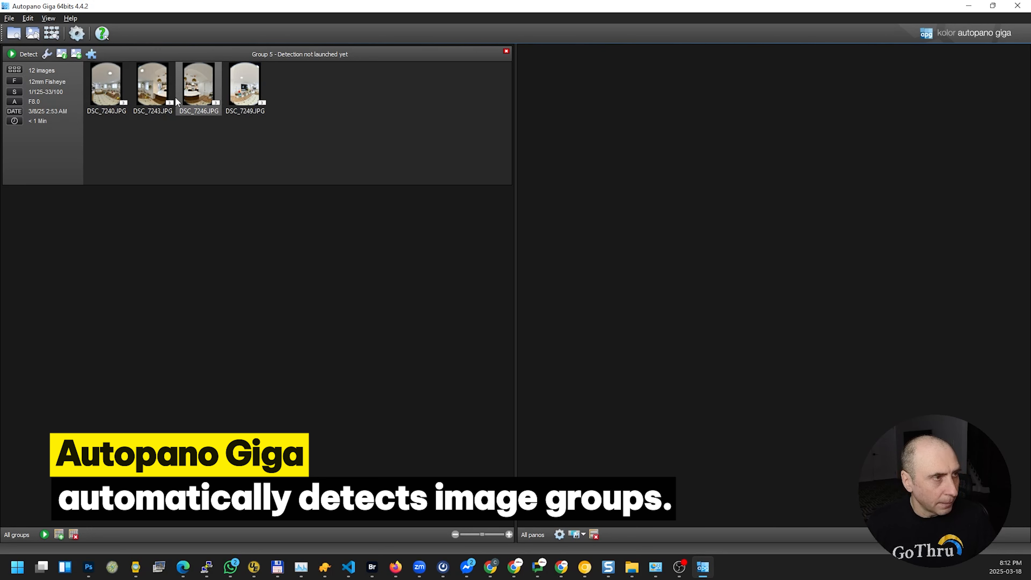
{"action": "left_click", "coordinate": [22, 55]}
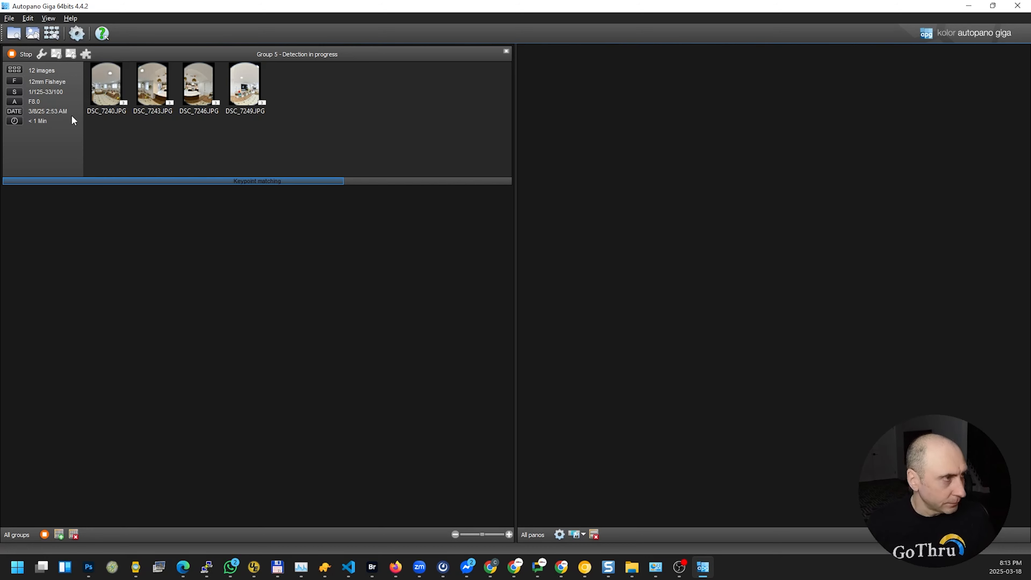
Examine the default regroup choices in the panorama settings and the link options for stacks in the detection settings
{"action": "left_click", "coordinate": [28, 18]}
{"action": "left_click", "coordinate": [66, 67]}
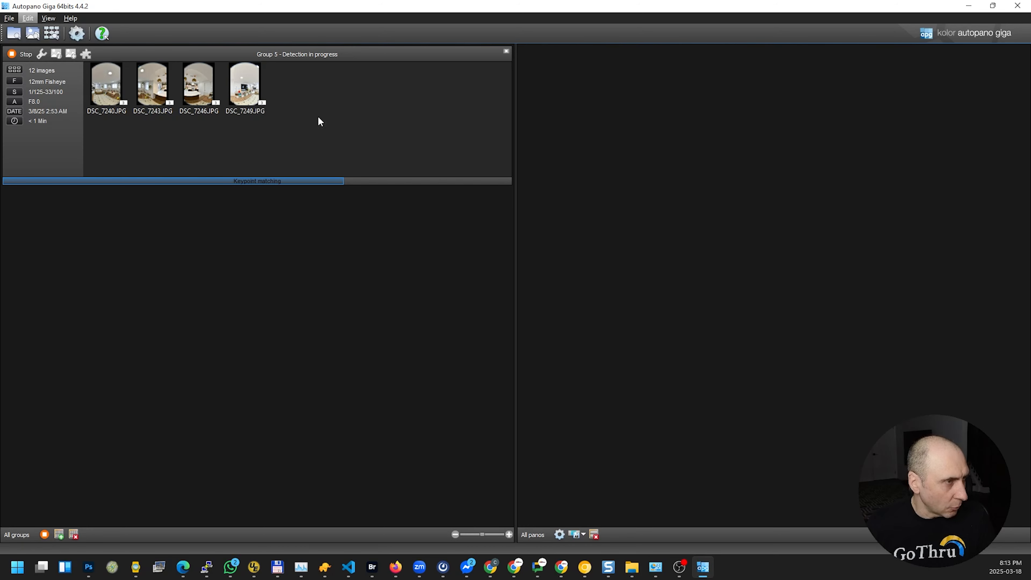
{"action": "left_click", "coordinate": [542, 49]}
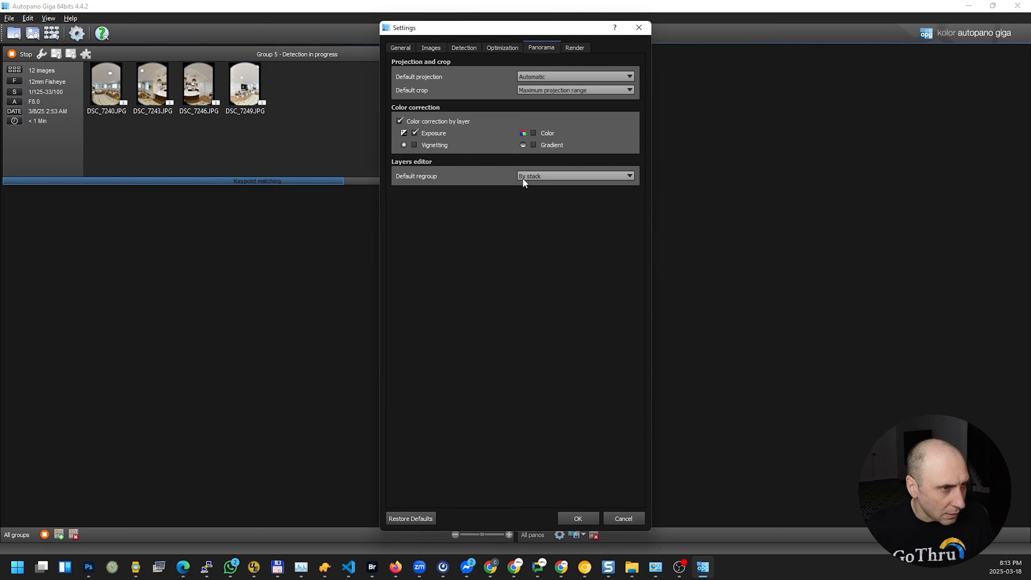
{"action": "left_click", "coordinate": [547, 178]}
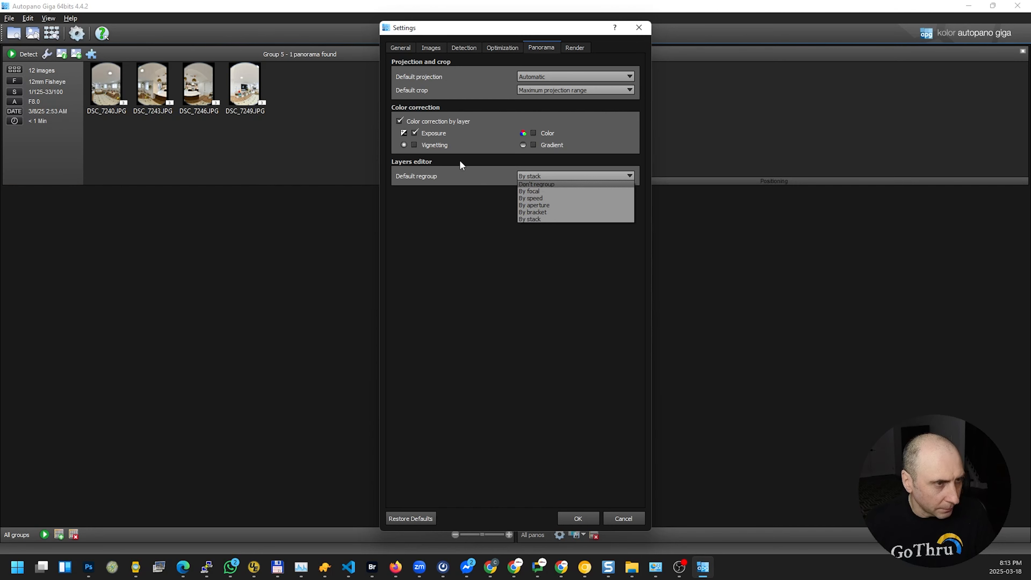
{"action": "left_click", "coordinate": [577, 30]}
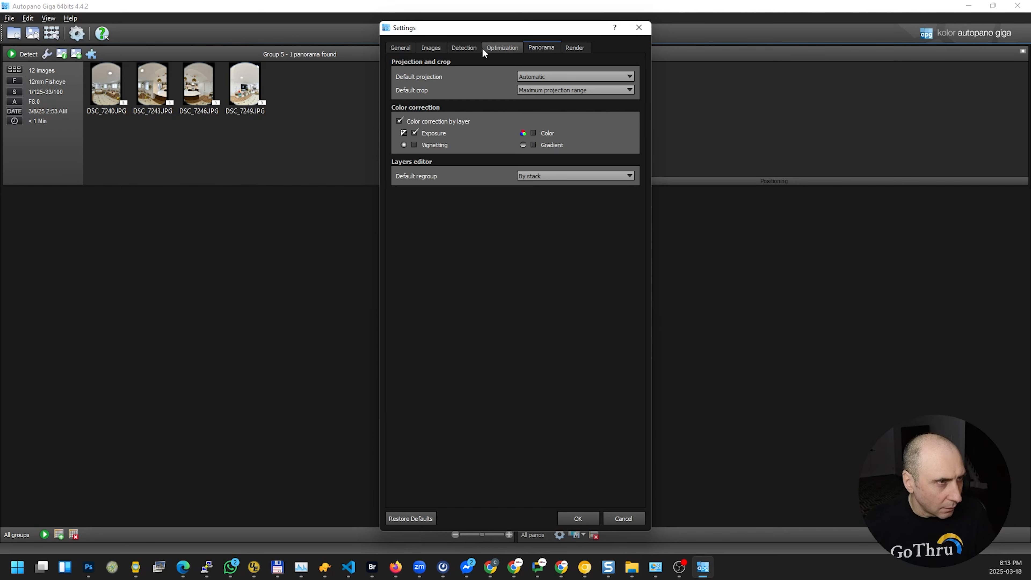
{"action": "left_click", "coordinate": [467, 49]}
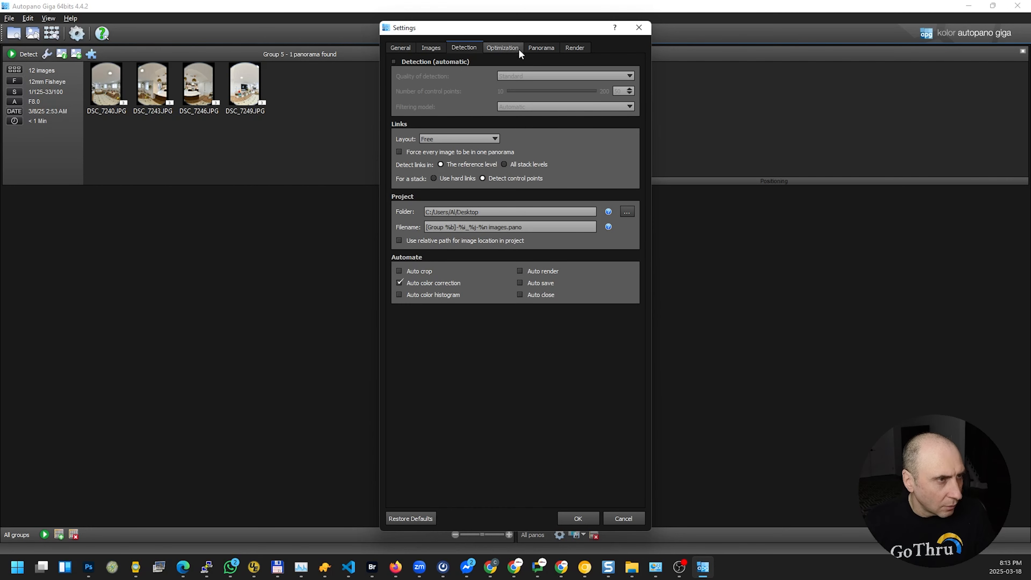
{"action": "left_click_drag", "start_coordinate": [511, 33], "coordinate": [350, 35]}
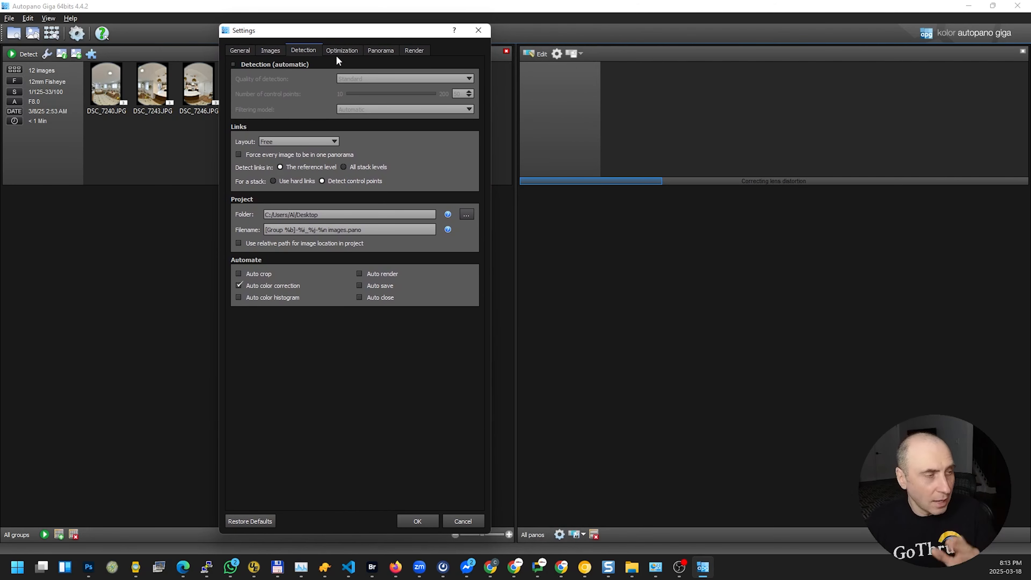
Render the 12-image panorama at 17758 x 8879 as a maximum-quality JPG with exposure fusion into the desktop 360 folder
{"action": "left_click_drag", "start_coordinate": [392, 37], "coordinate": [354, 30]}
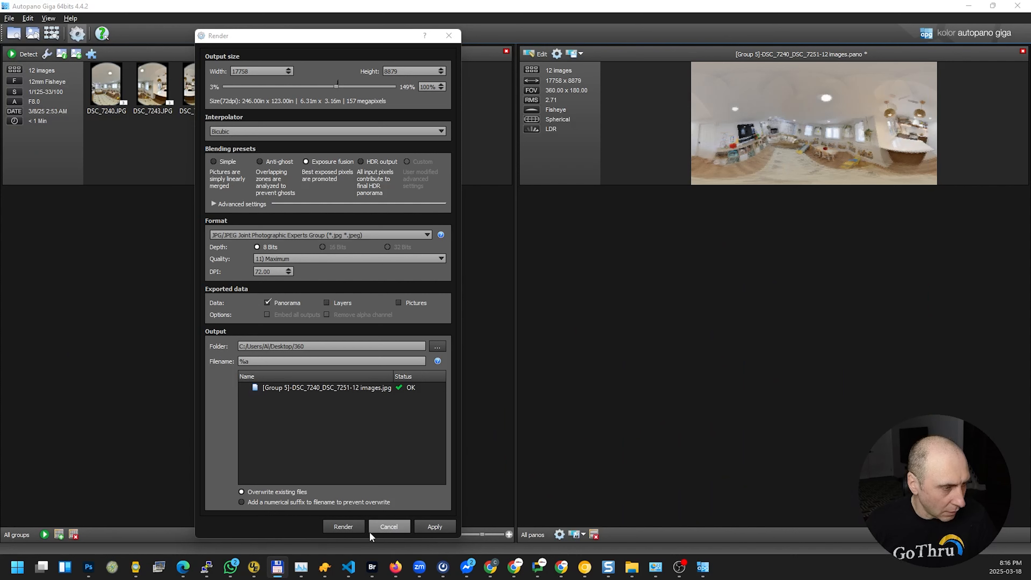
{"action": "left_click", "coordinate": [353, 530]}
{"action": "mouse_move", "coordinate": [369, 564]}
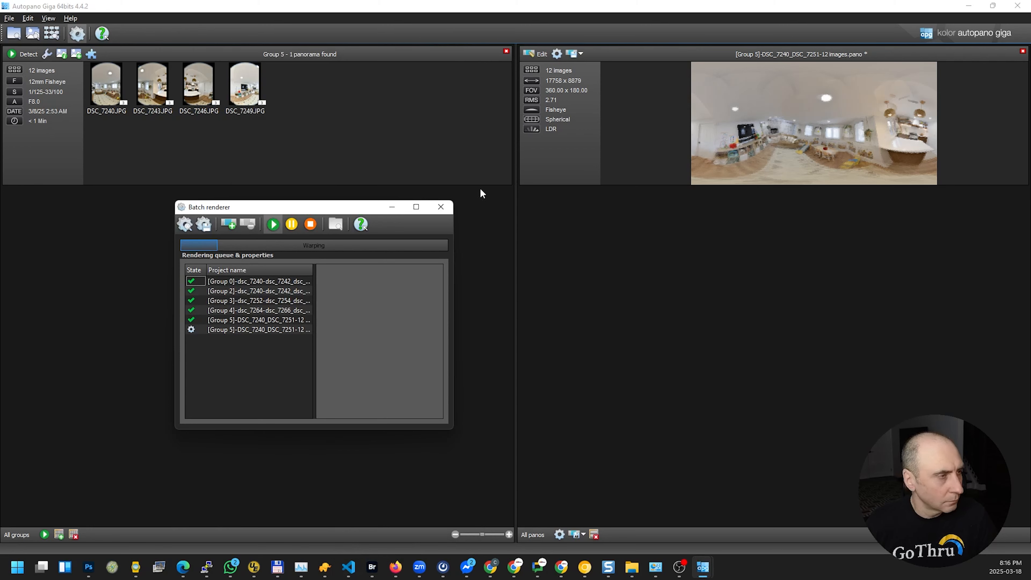
{"action": "left_click_drag", "start_coordinate": [305, 214], "coordinate": [295, 193]}
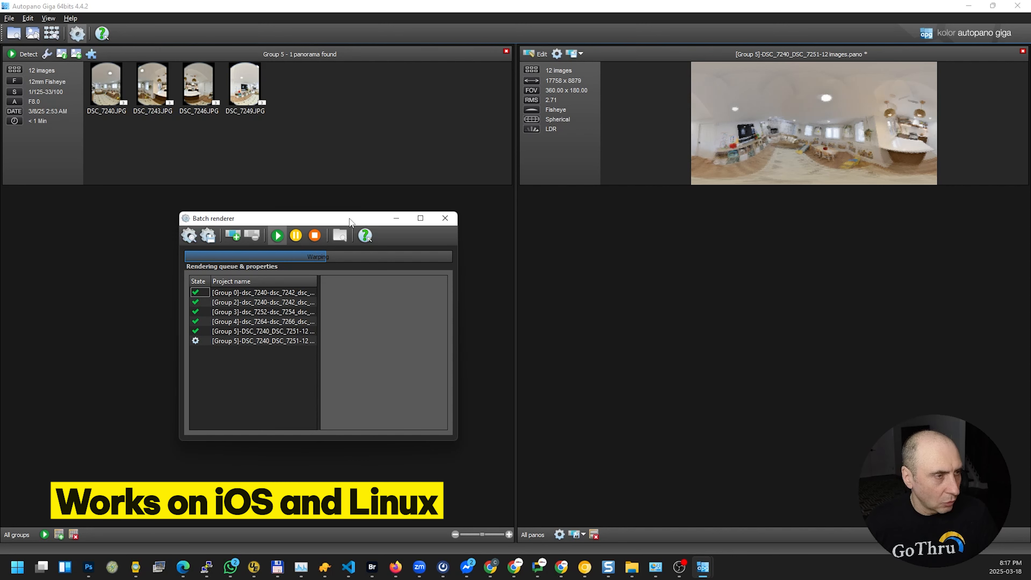
{"action": "left_click_drag", "start_coordinate": [332, 221], "coordinate": [320, 201]}
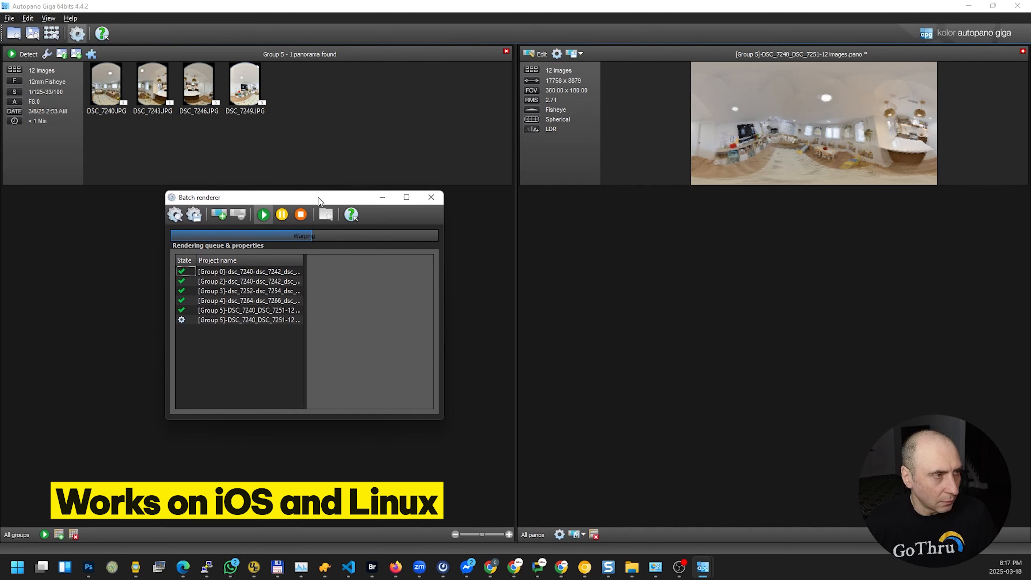